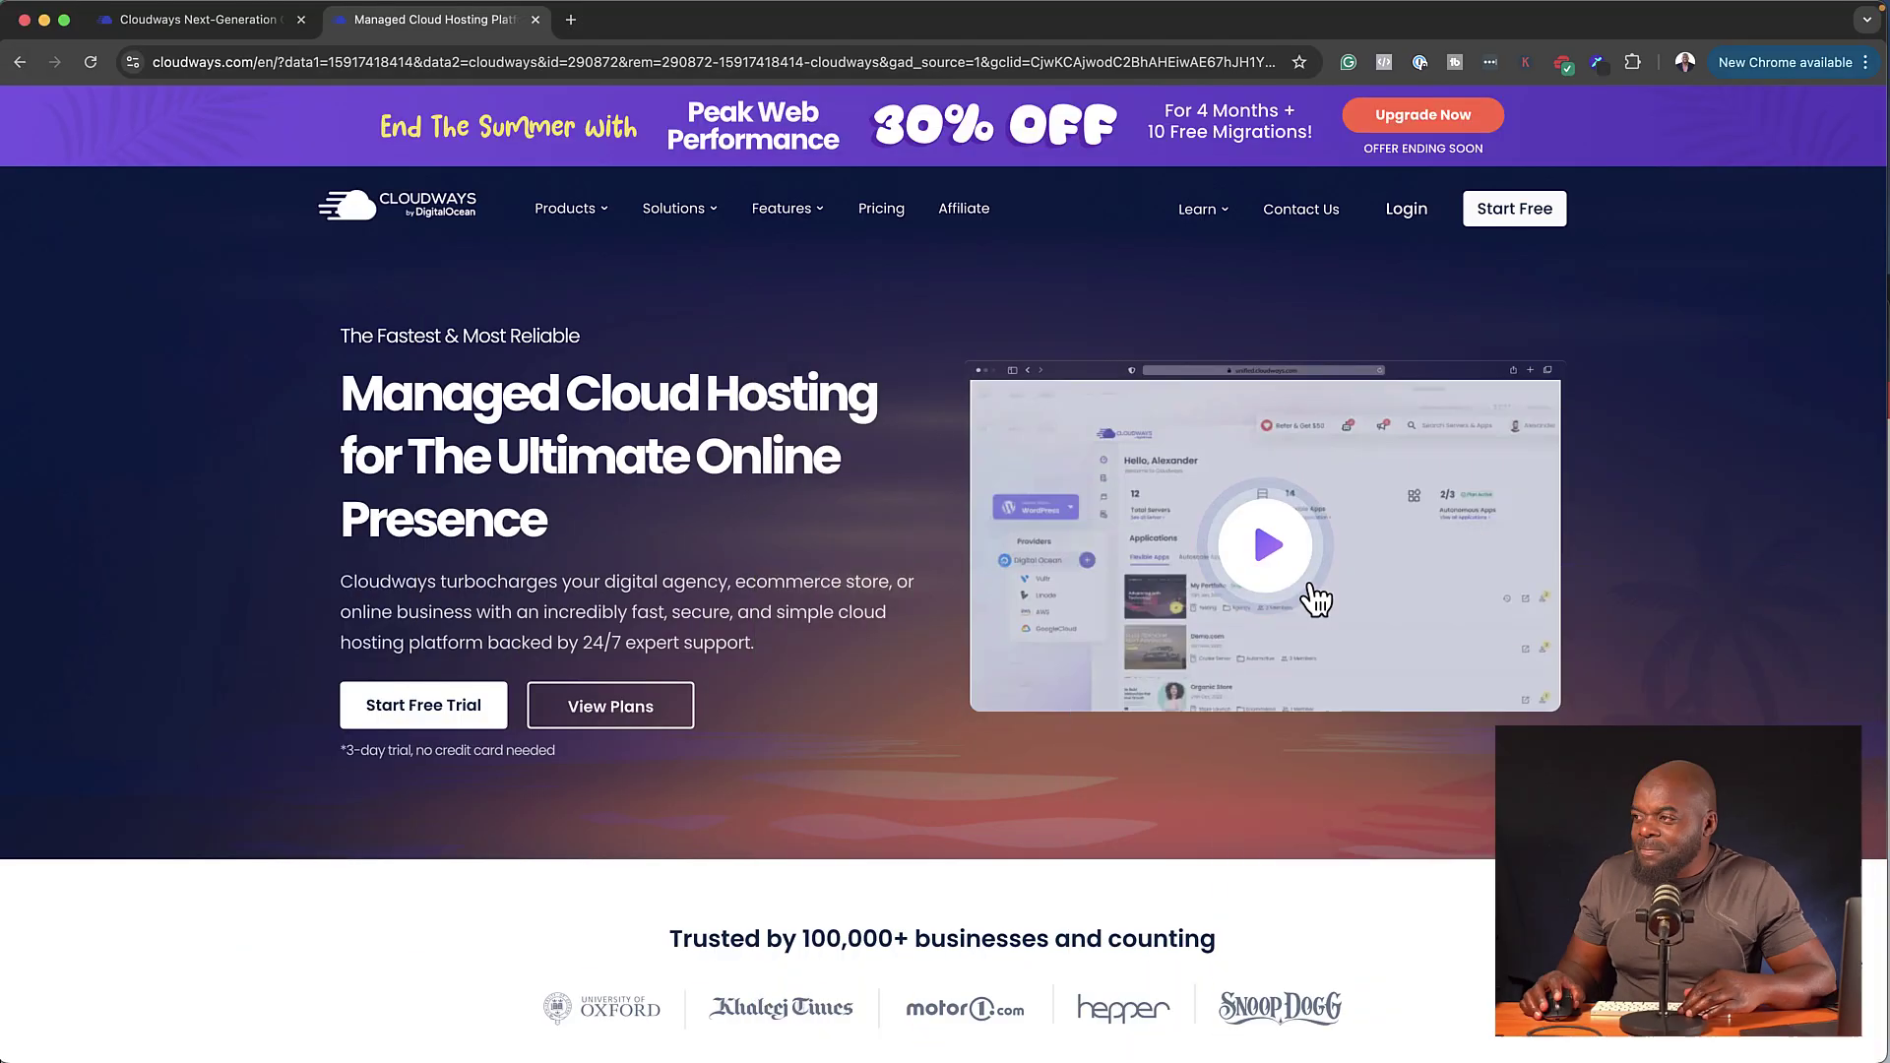
Scroll through the Cloudways homepage before going to the Servers dashboard
scroll(1018, 665, down, 2)
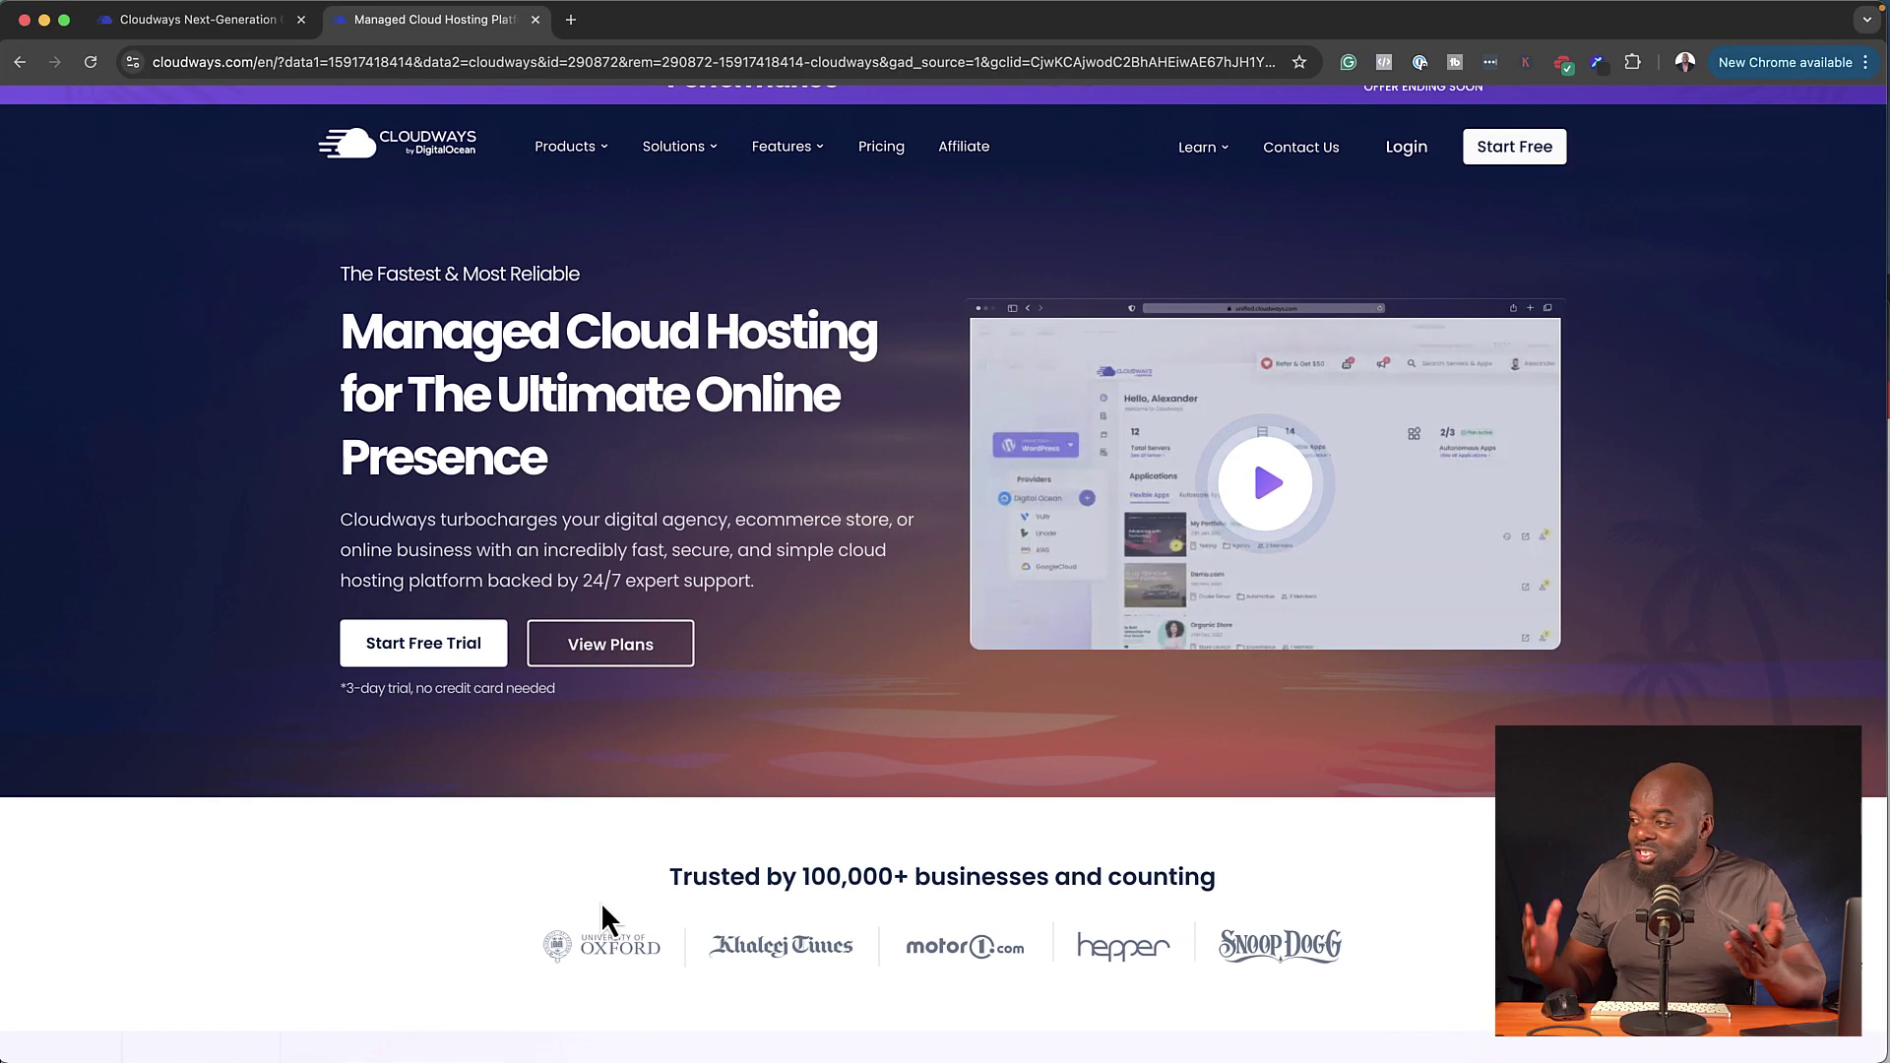
scroll(816, 918, down, 2)
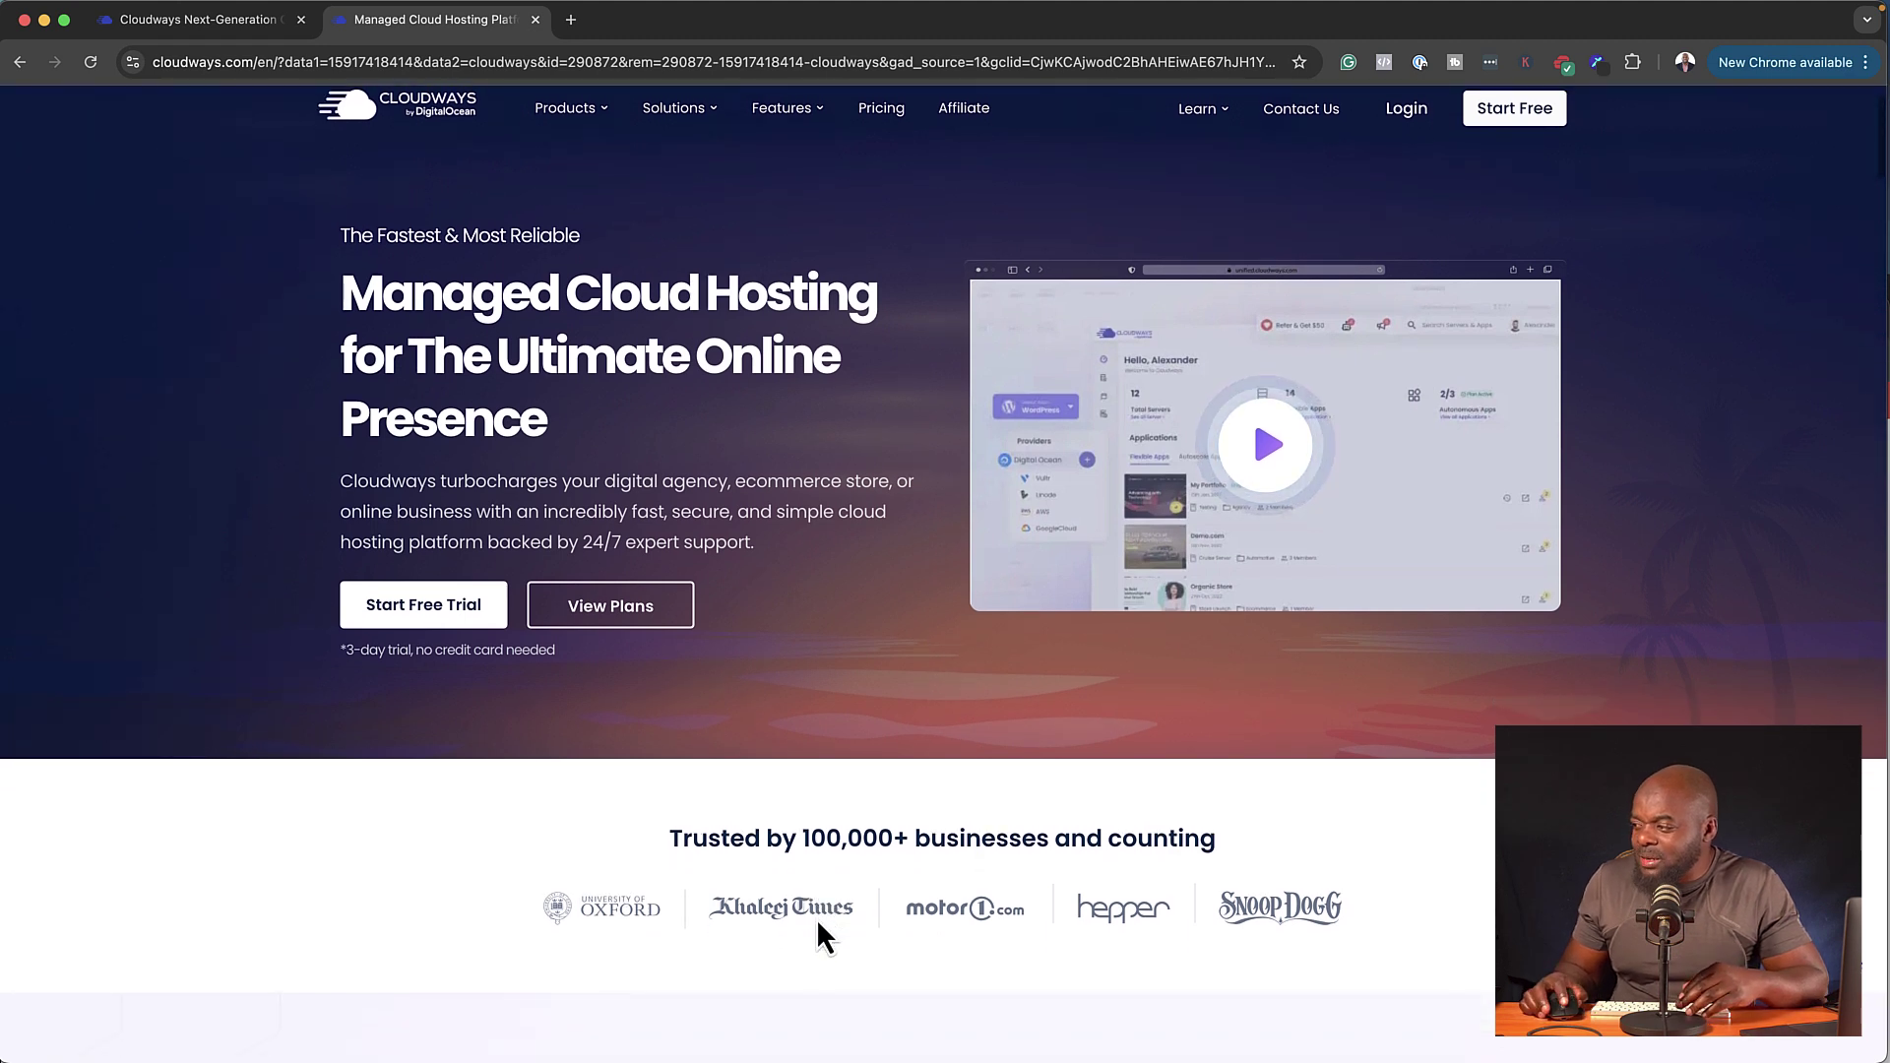
scroll(818, 918, down, 2)
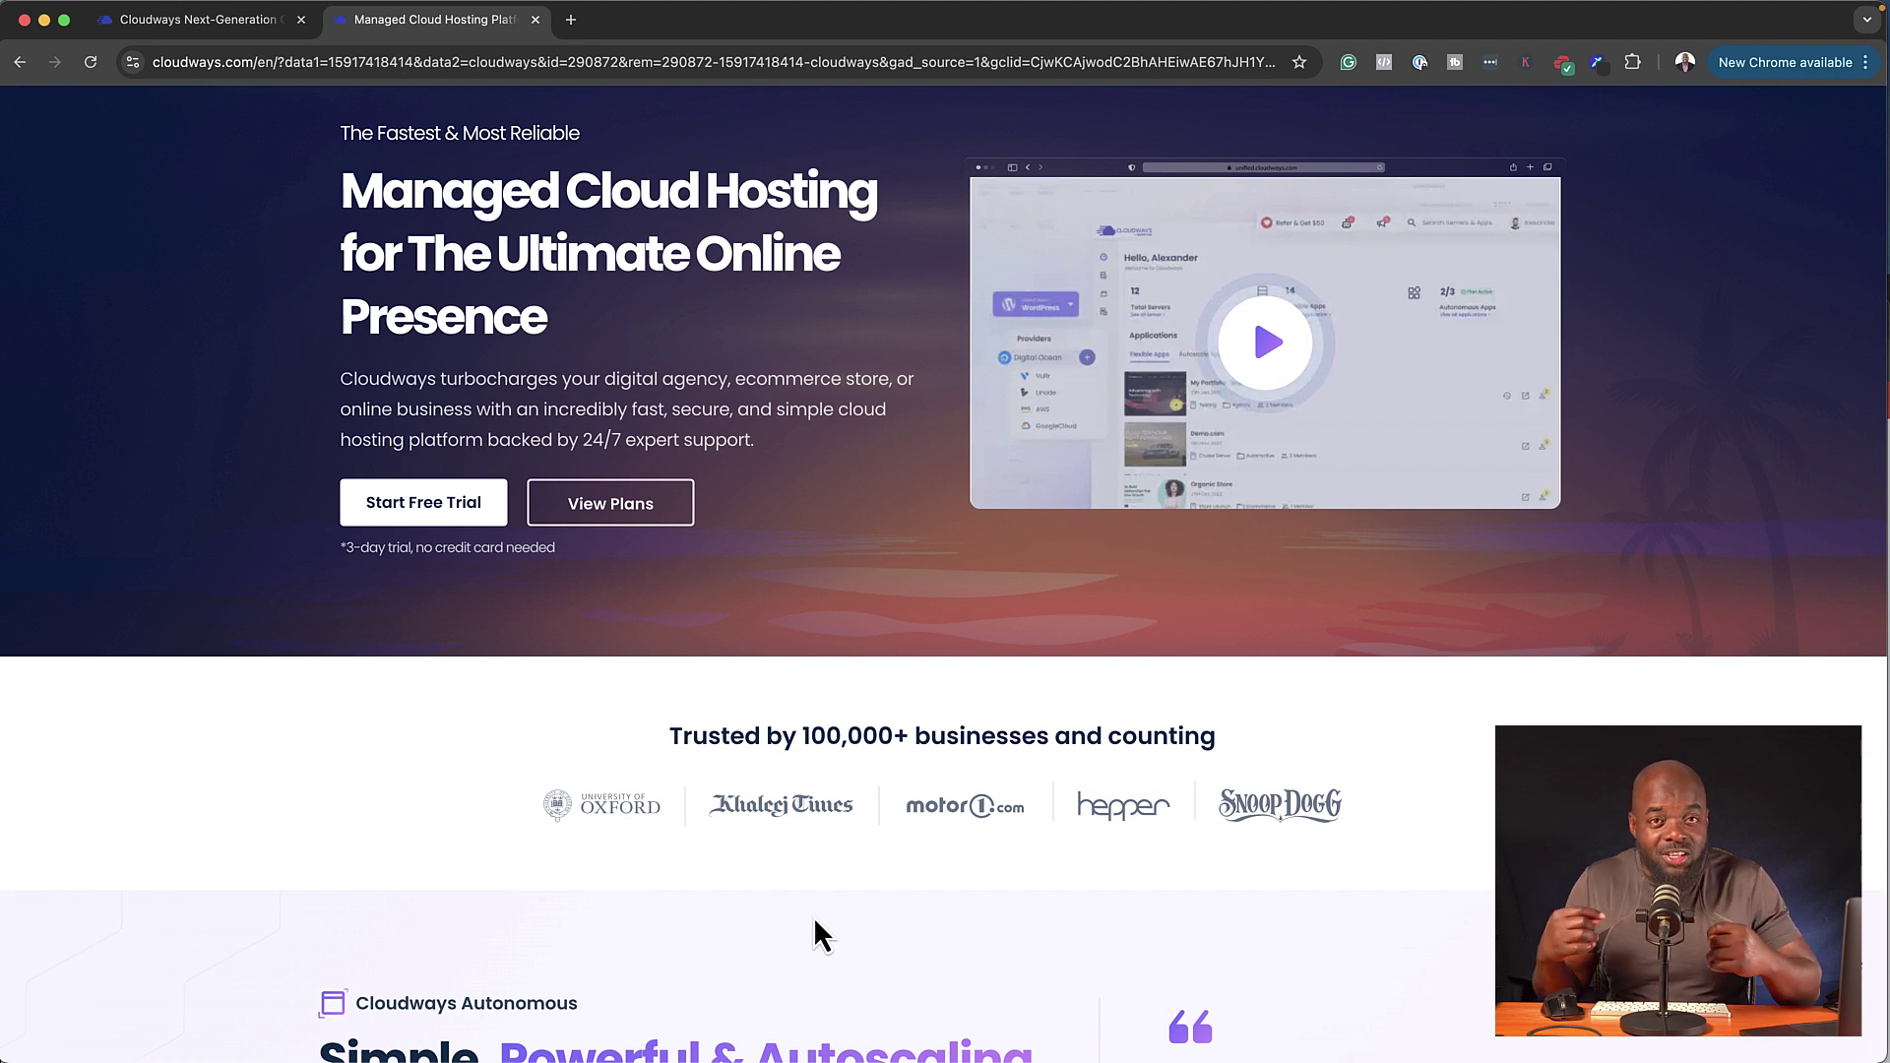
scroll(821, 883, up, 3)
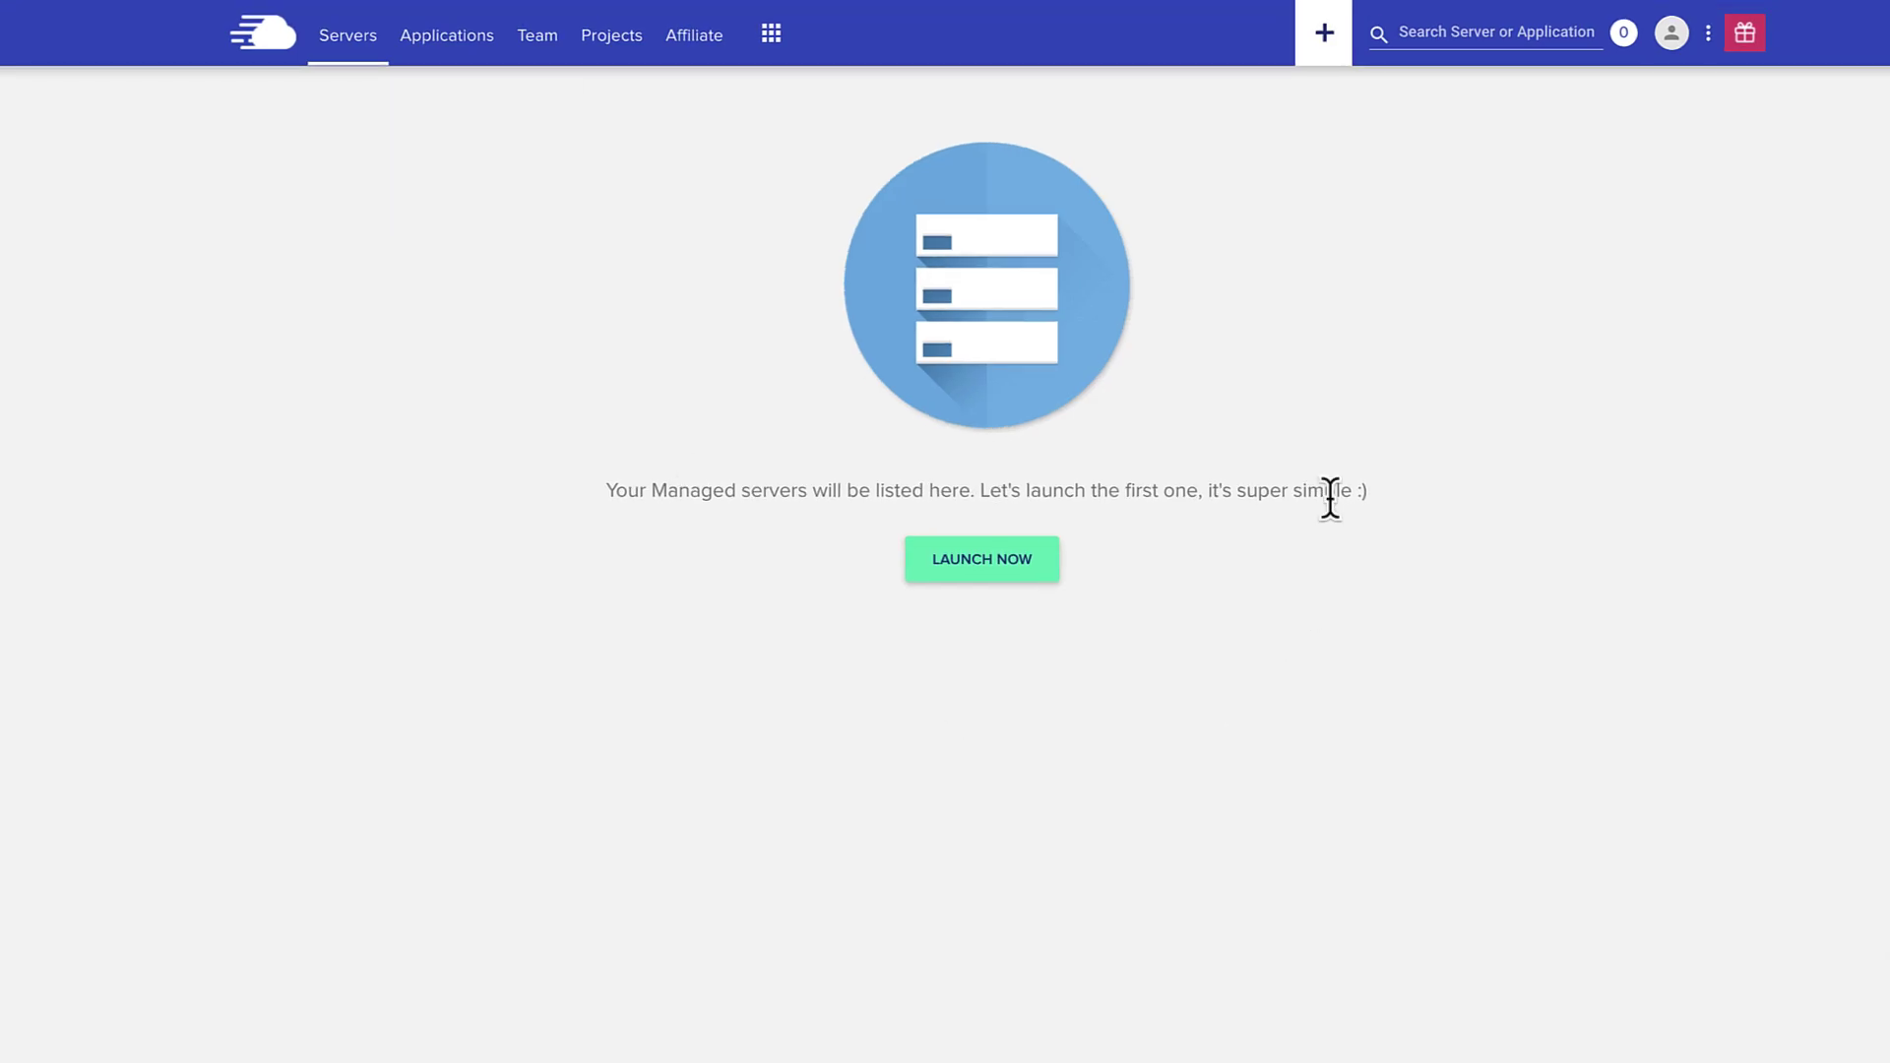
Start a Vultr server launch and choose the 2GB High Frequency size at $30.00 monthly
click(989, 560)
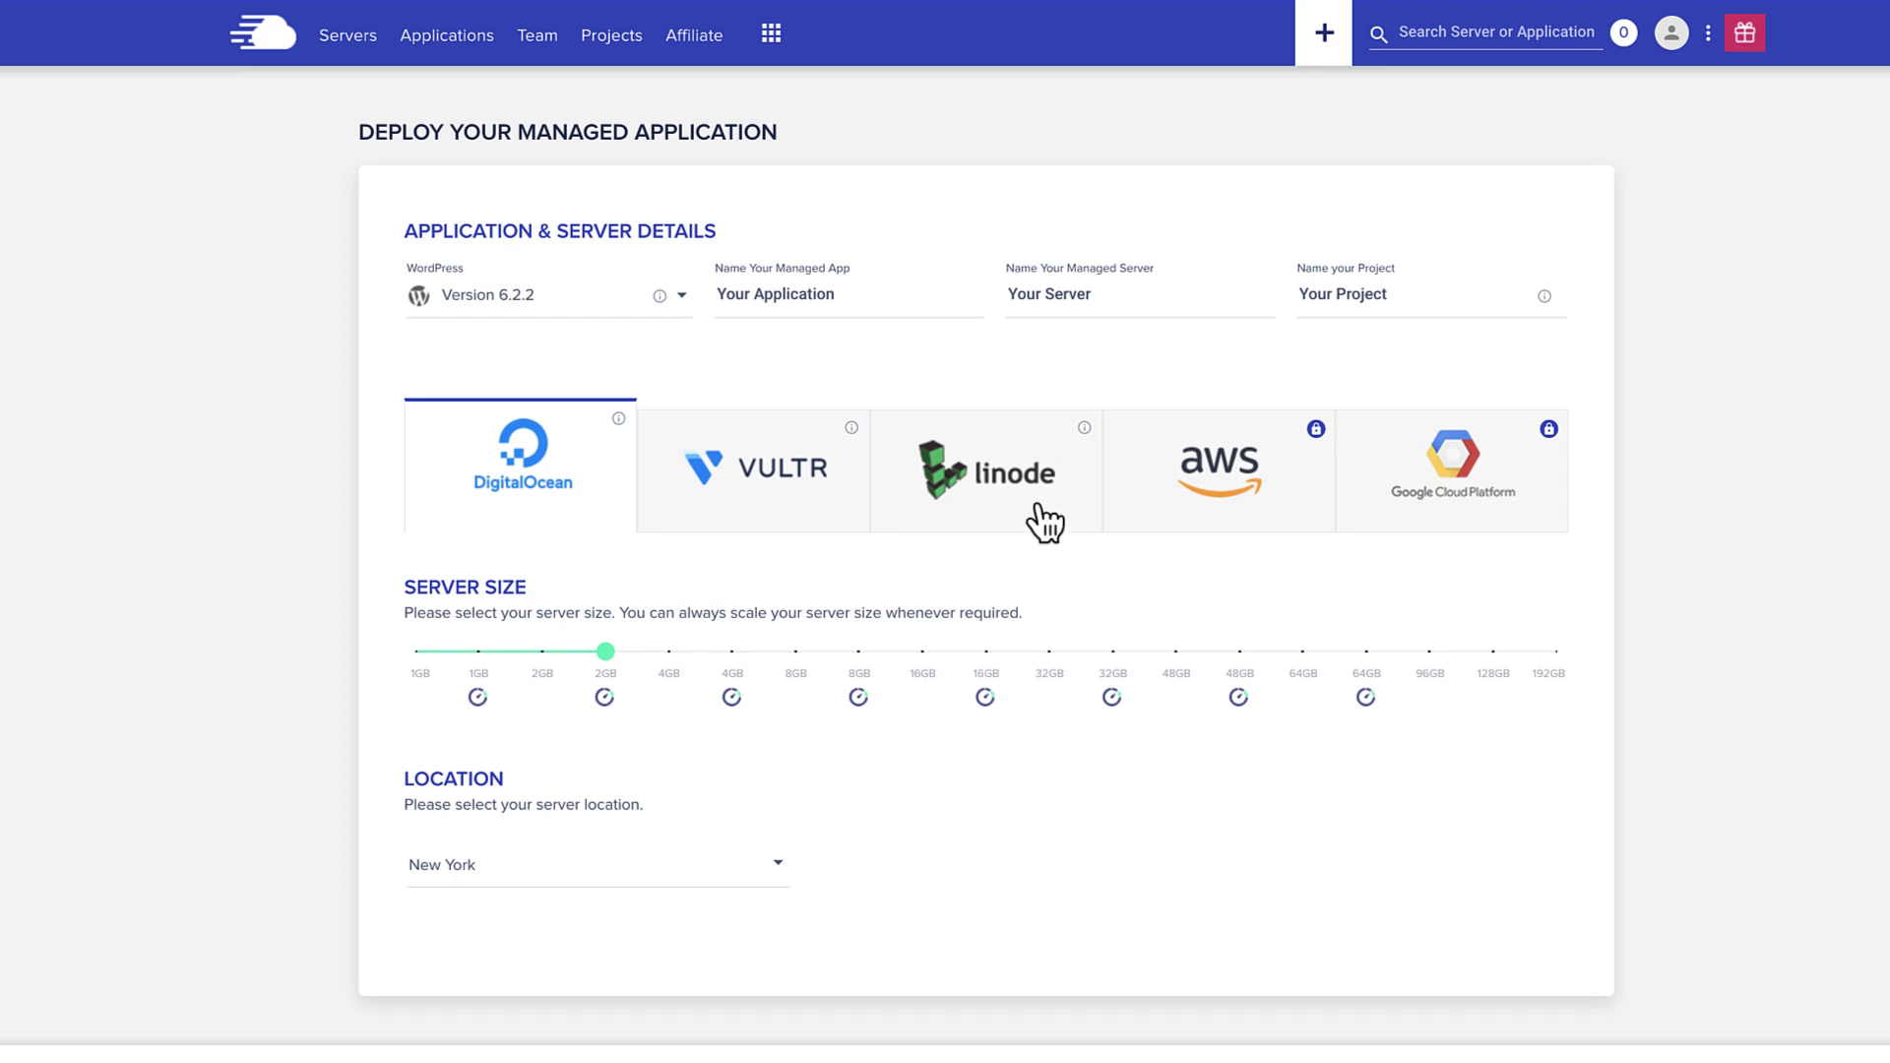
click(809, 504)
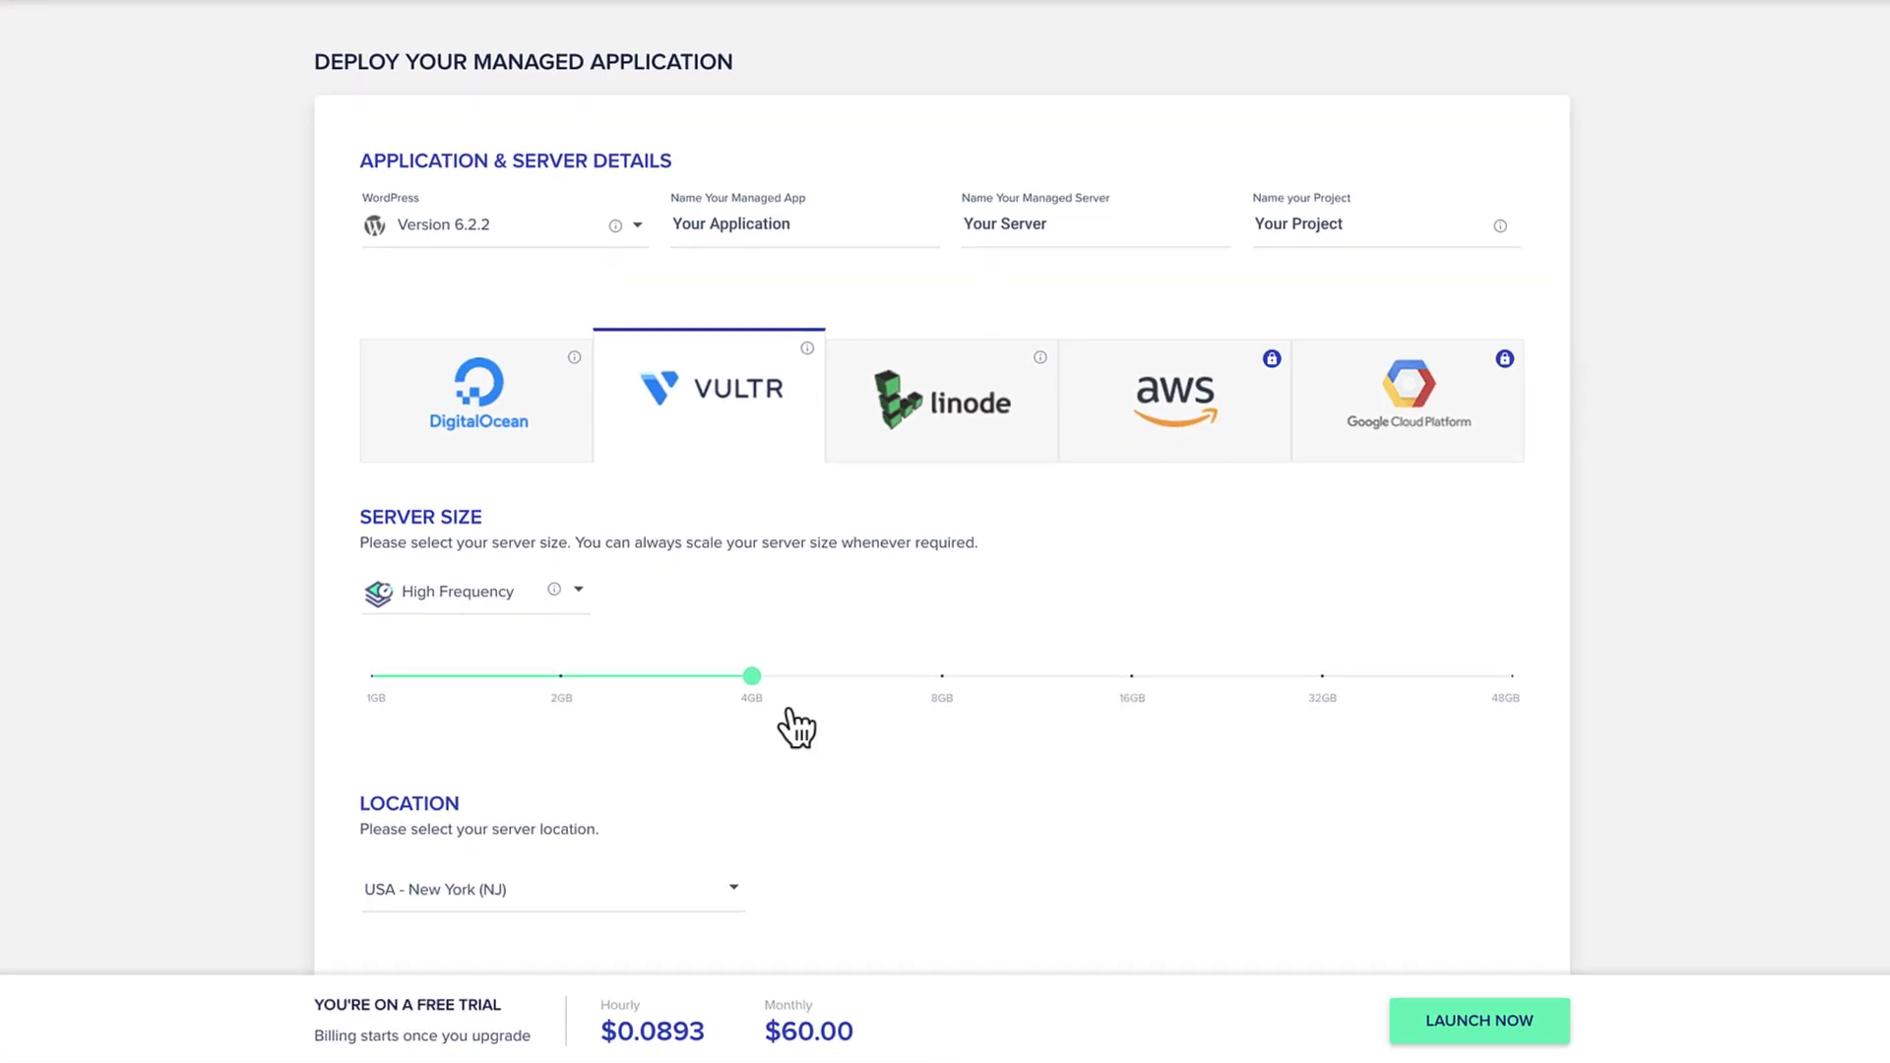
mouse_move(564, 676)
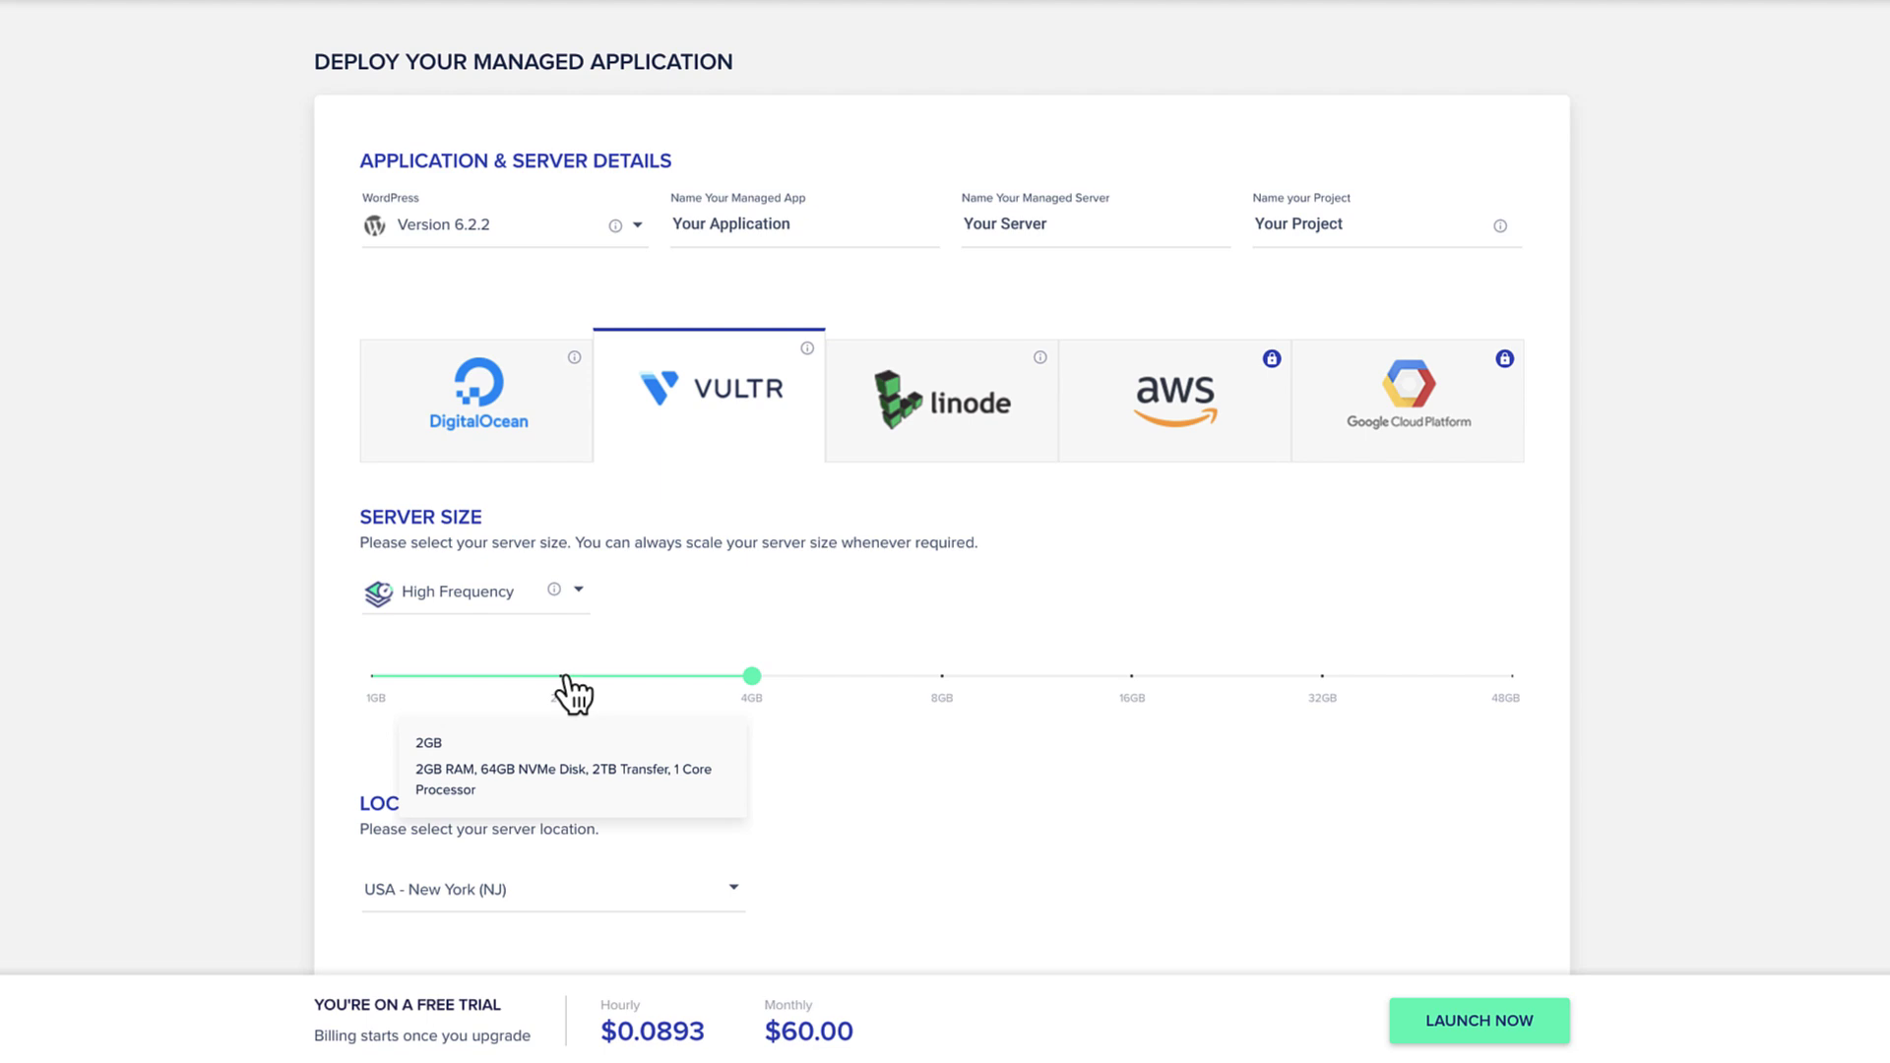
click(562, 676)
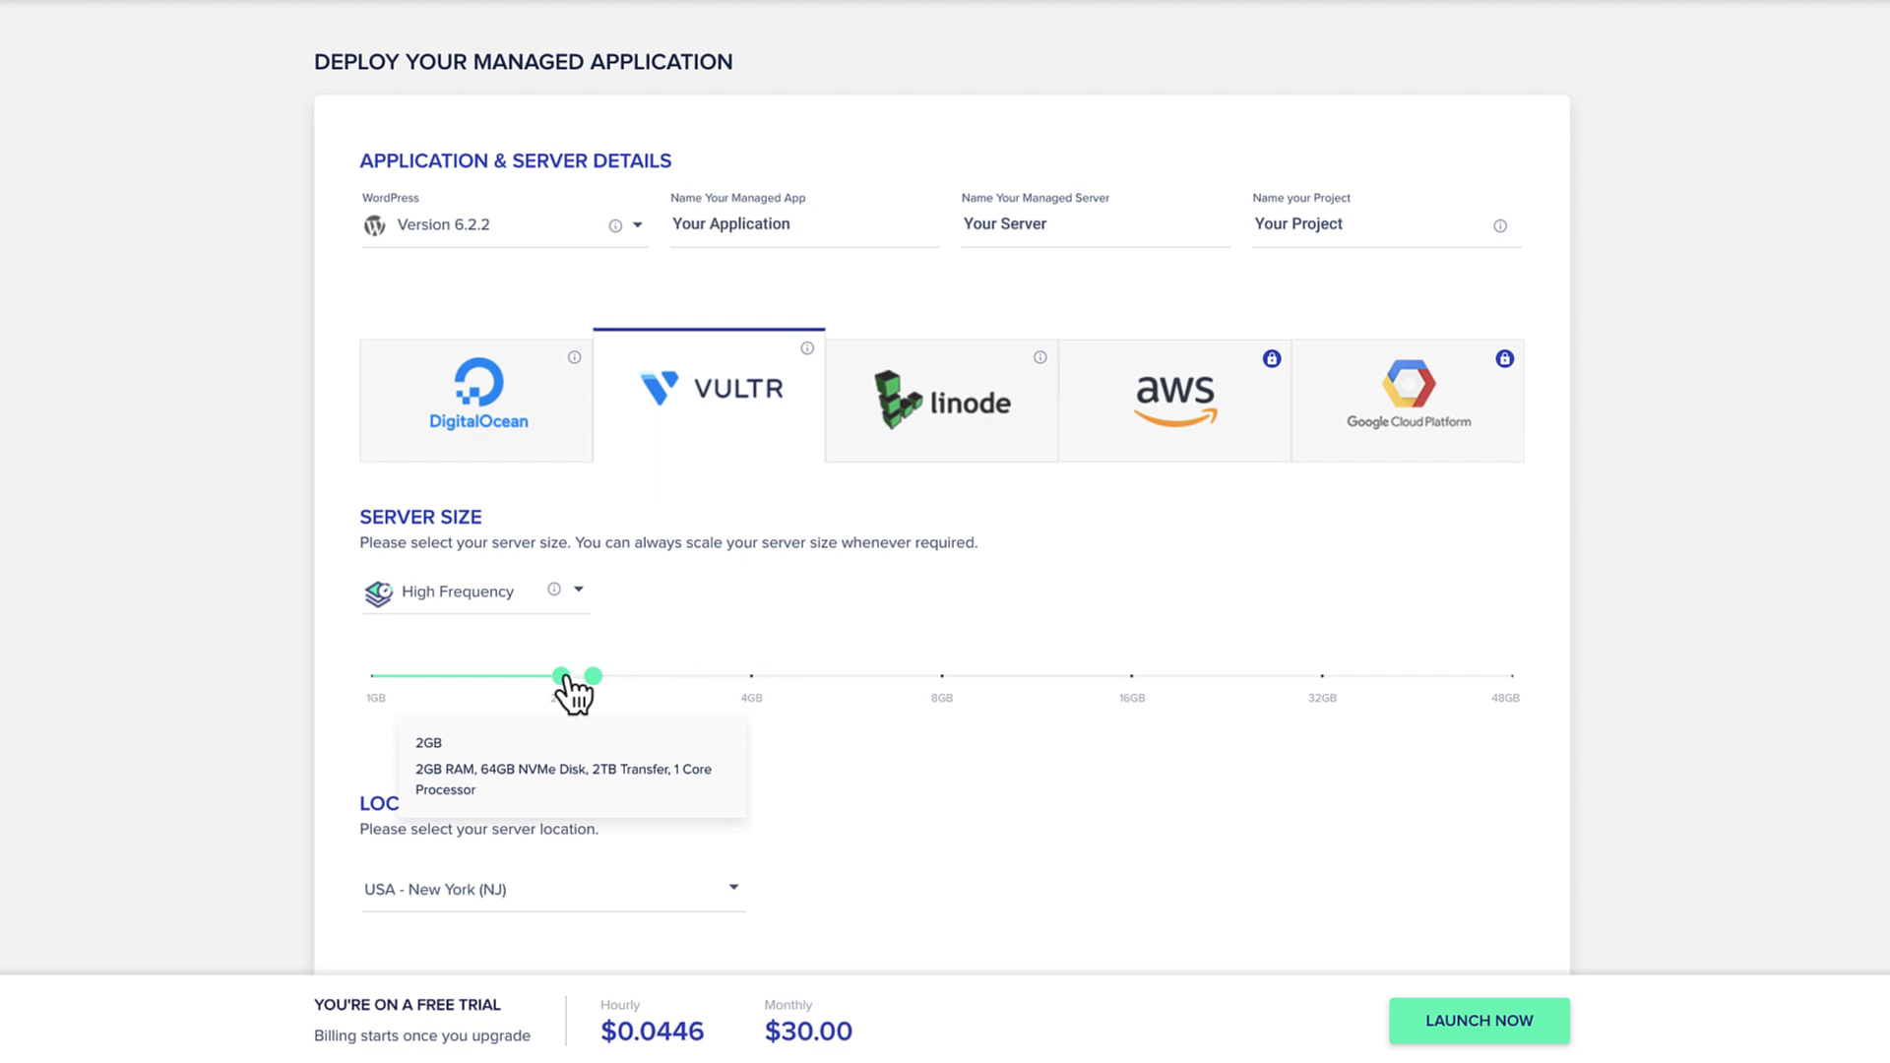
click(1324, 678)
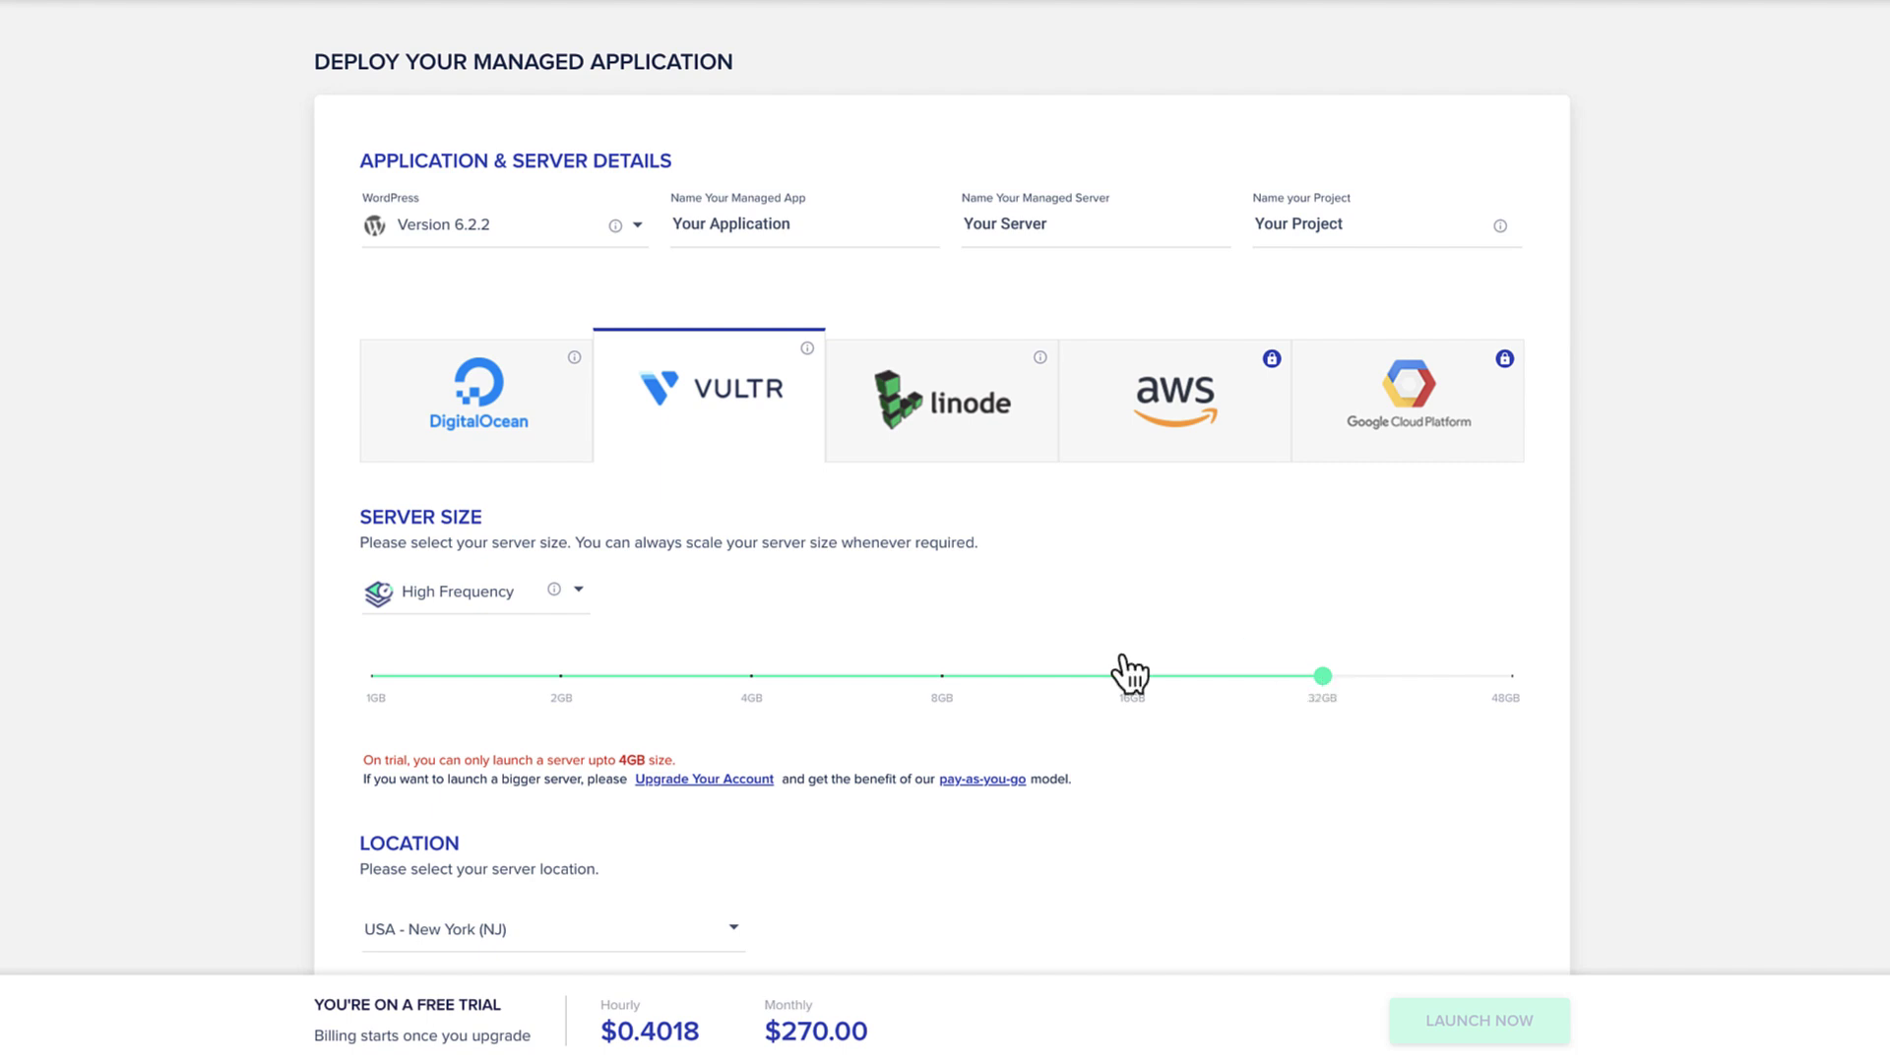
click(563, 677)
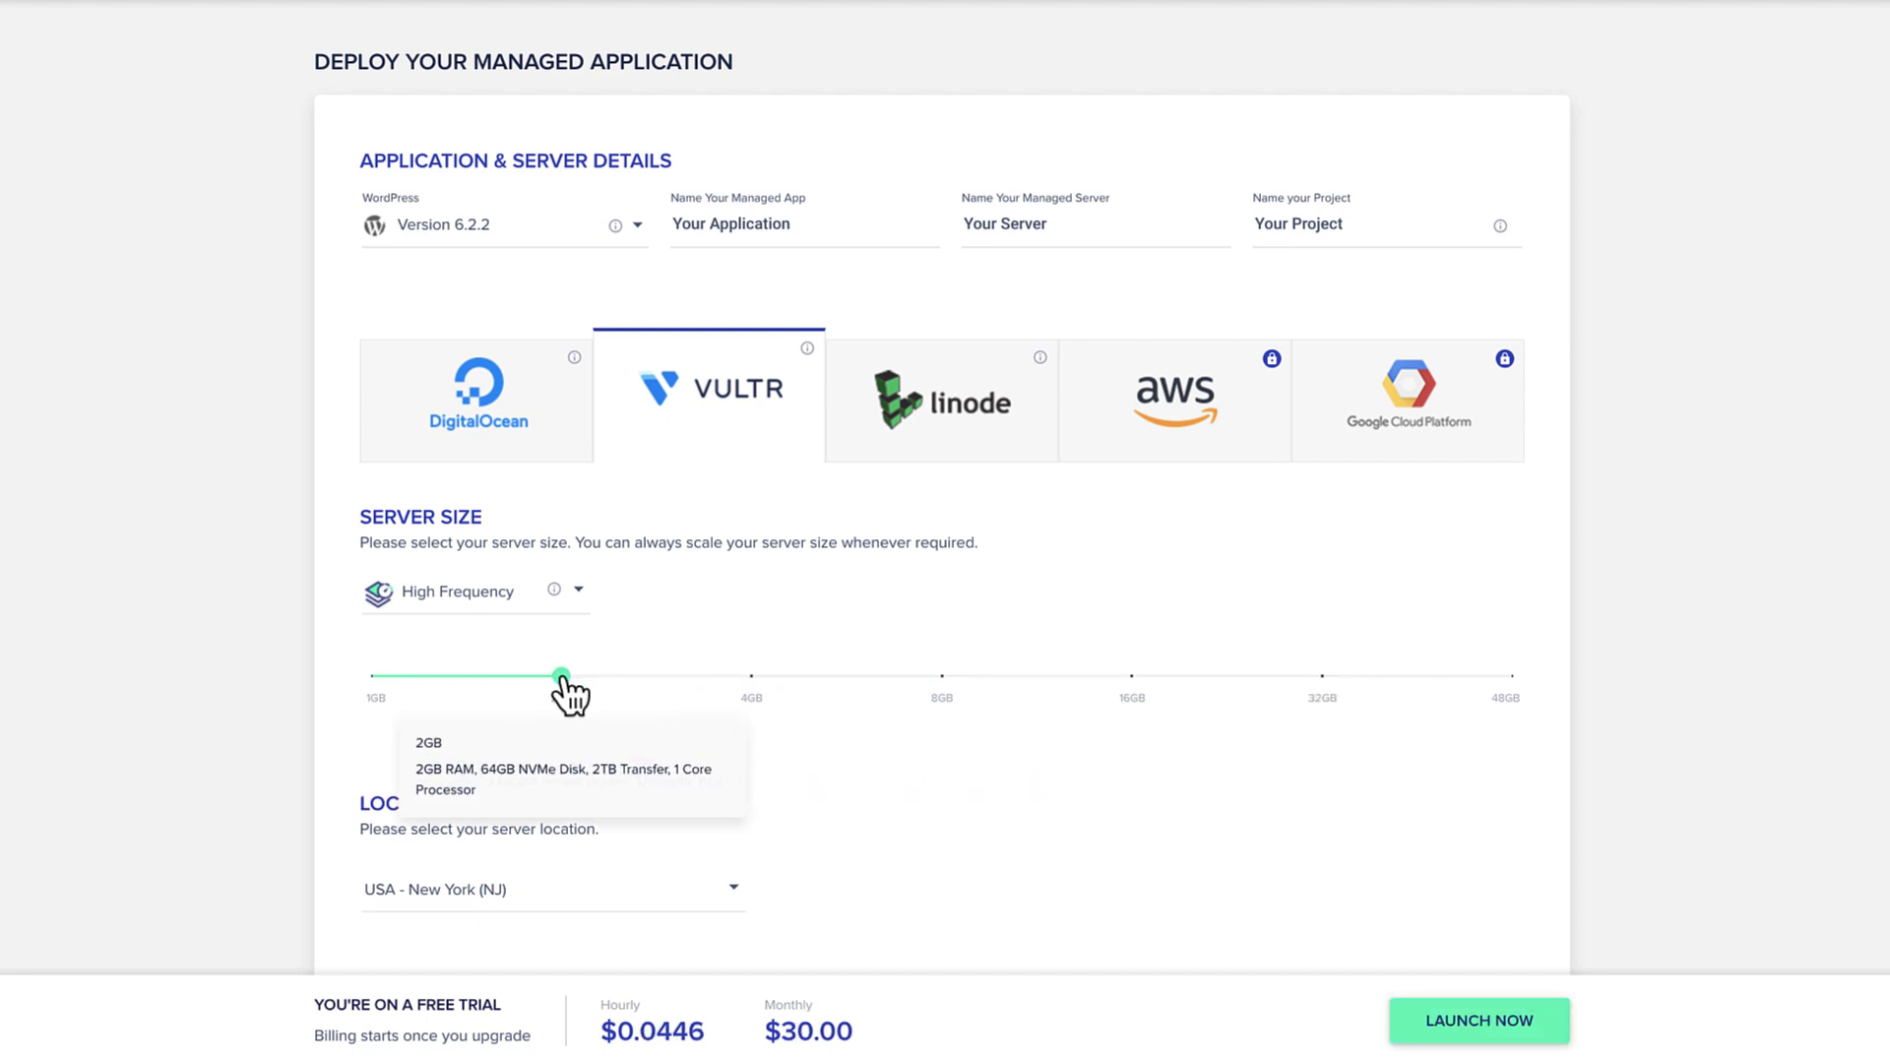
scroll(1008, 942, down, 1)
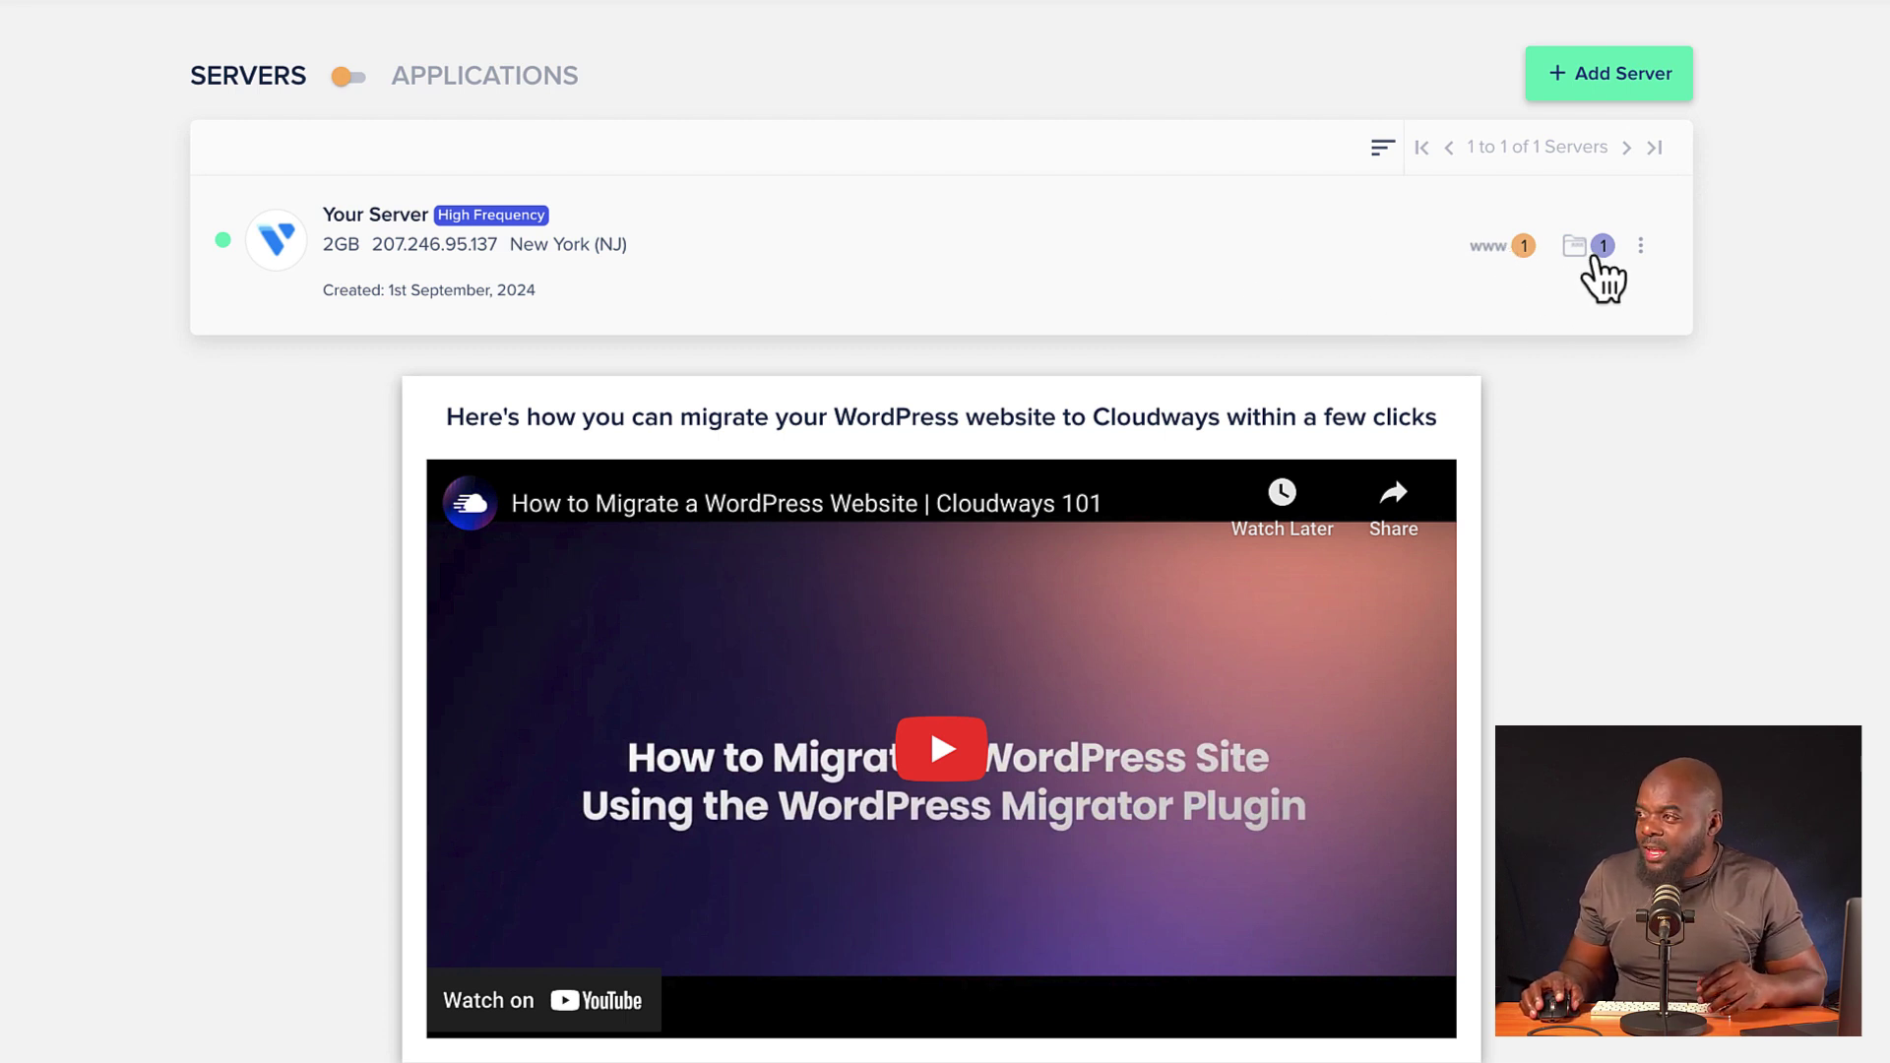
Open Your Server and view its Monitoring summary of RAM, CPU and disk usage
click(975, 253)
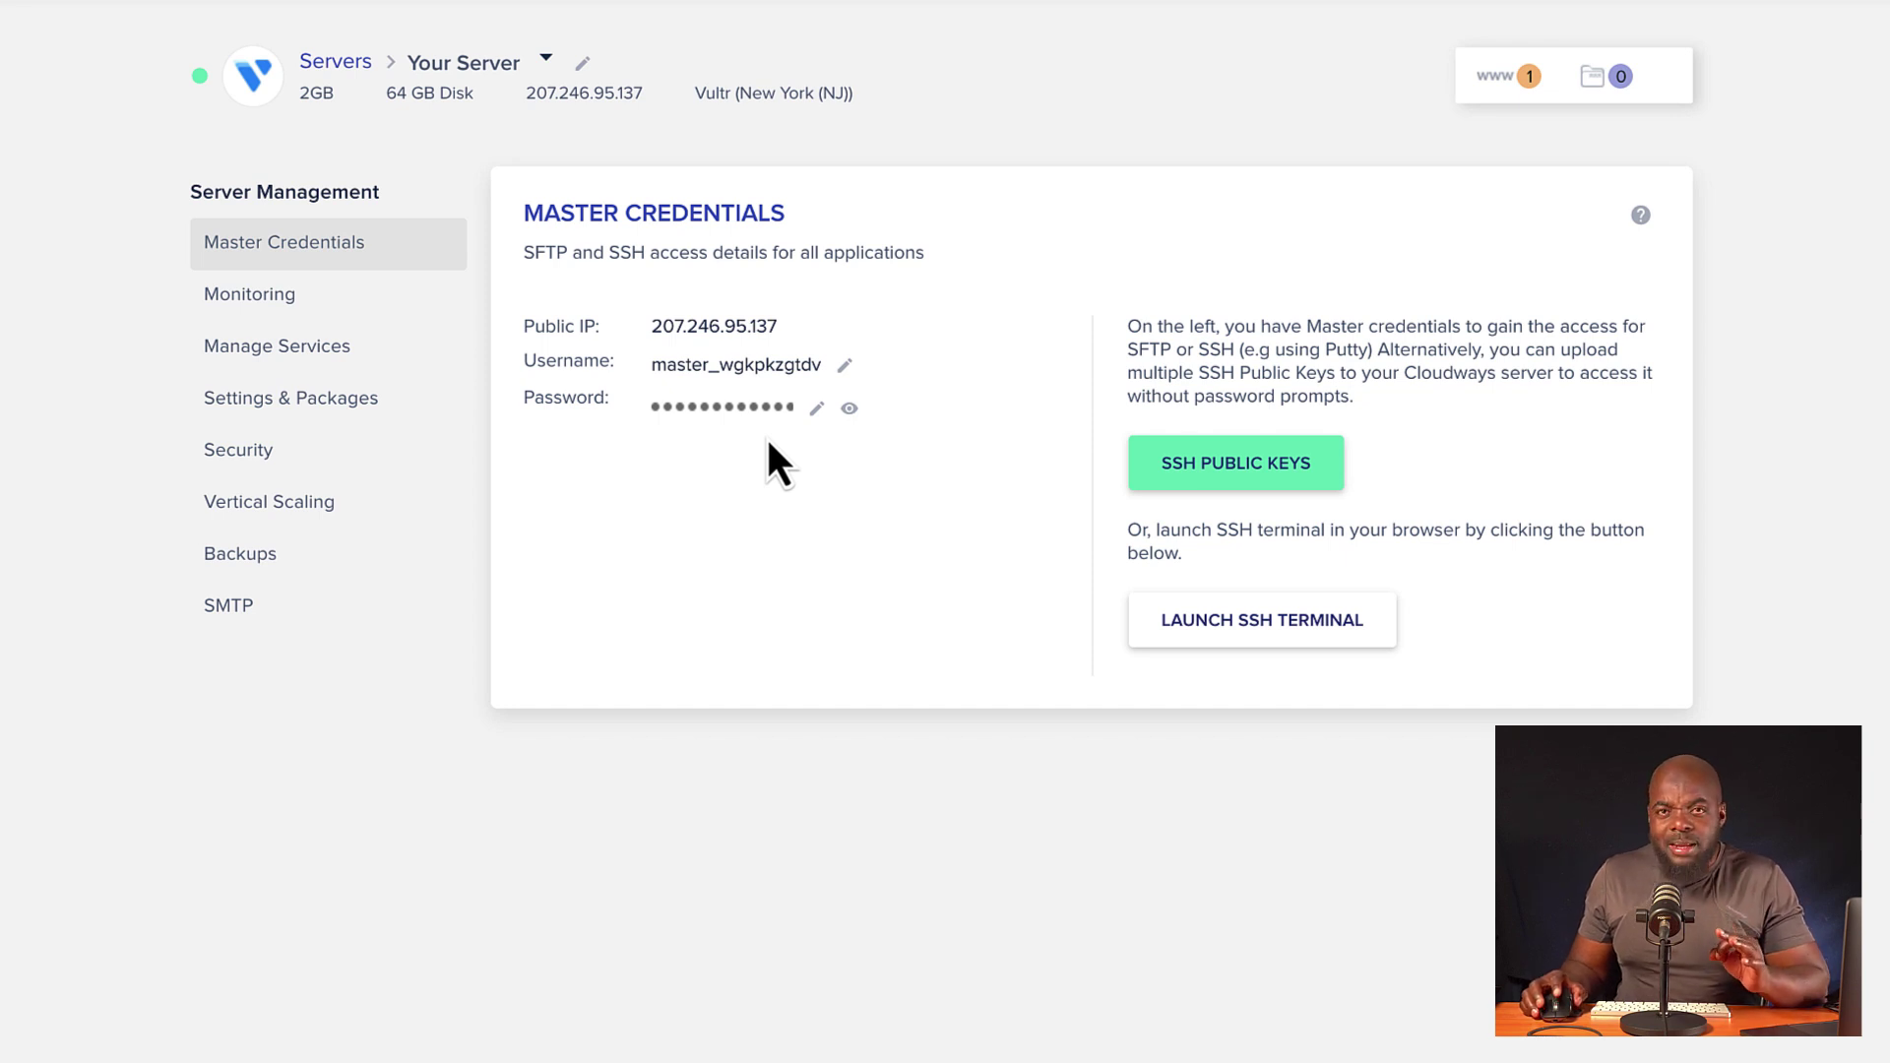
click(426, 320)
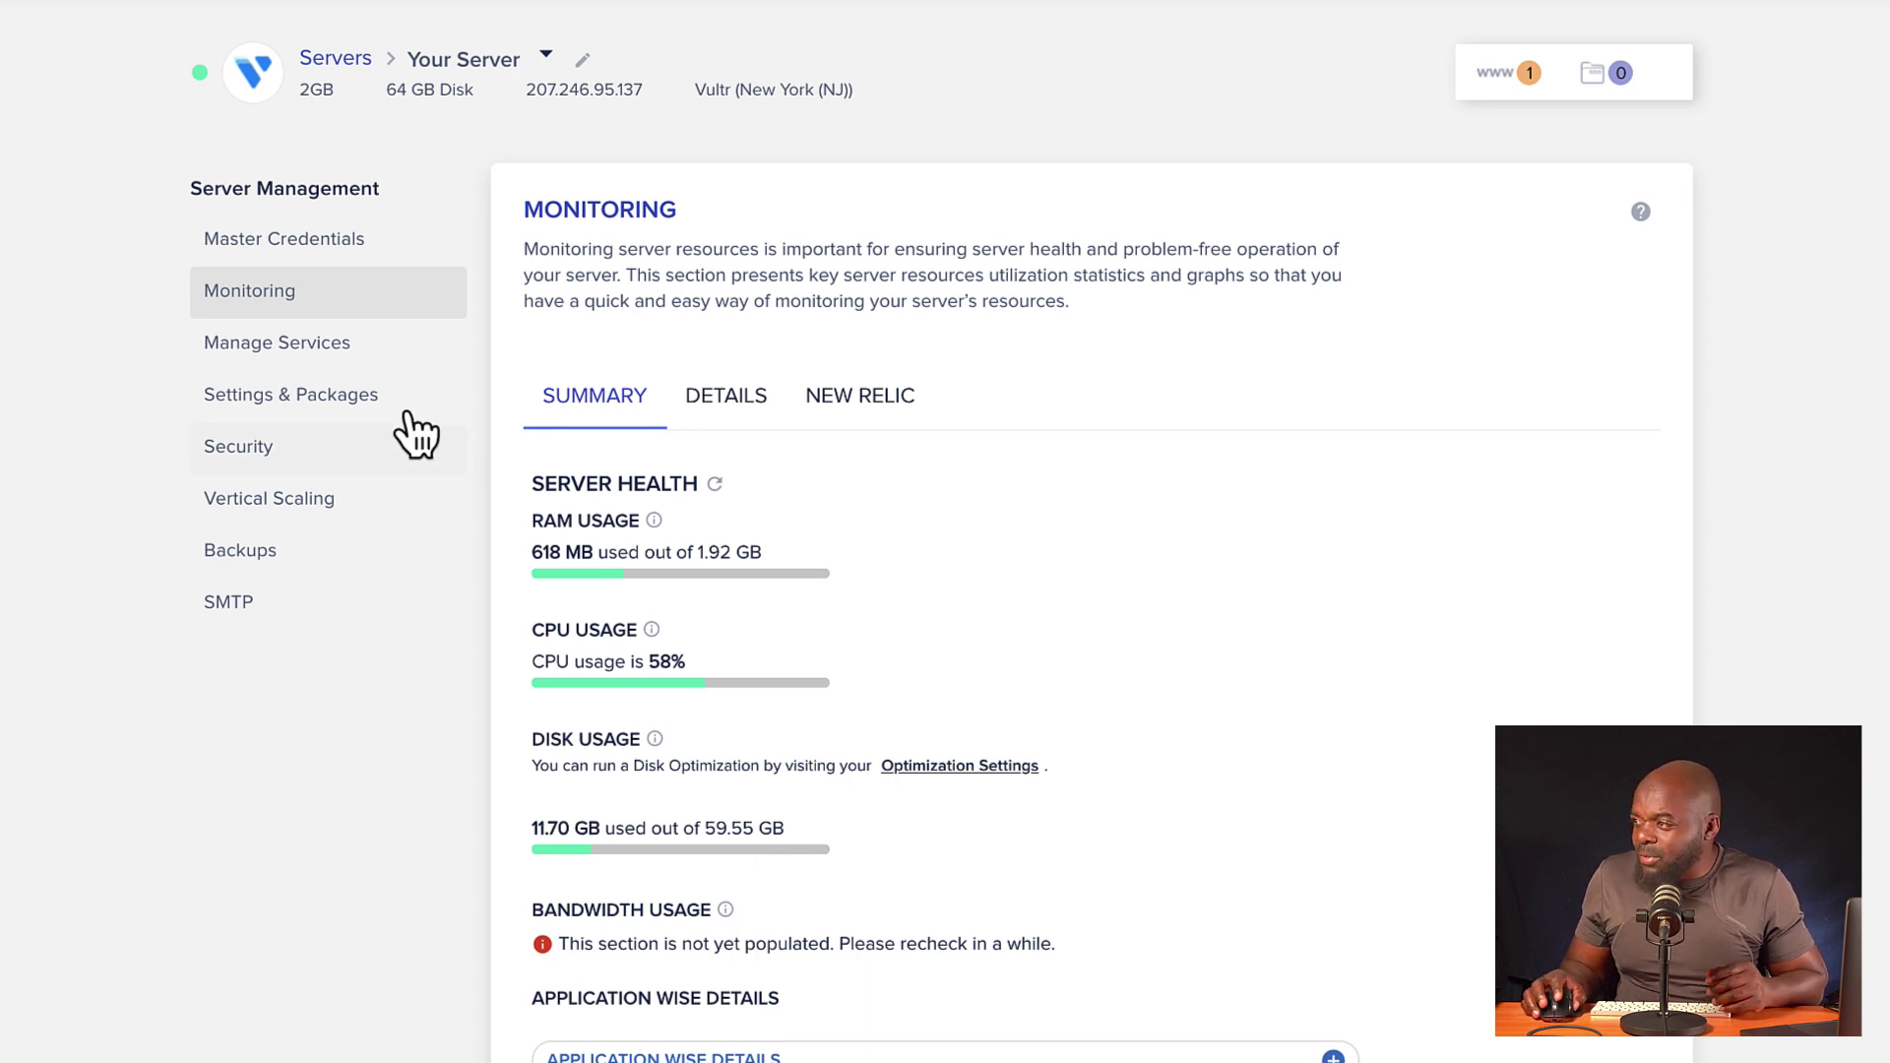
Check Your Server's core services and settings, then view its daily 06:05 UTC backup schedule
click(335, 367)
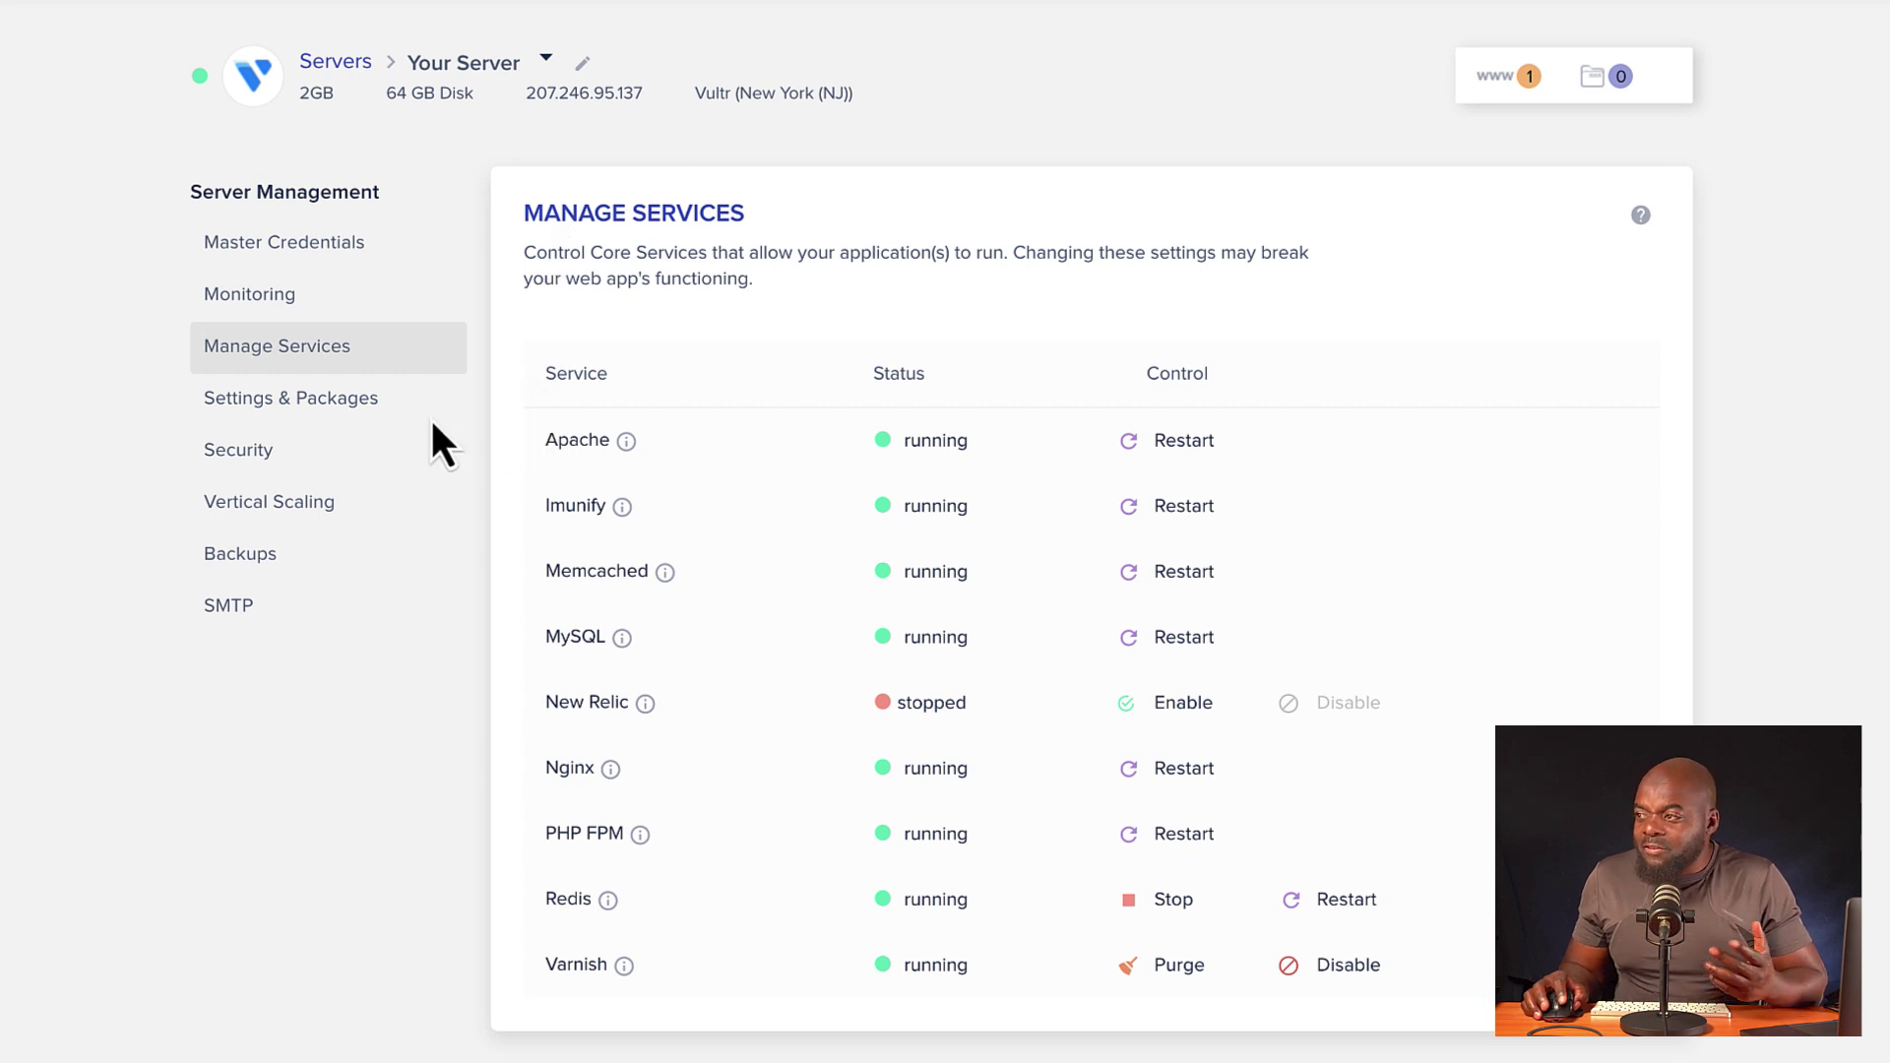
click(359, 399)
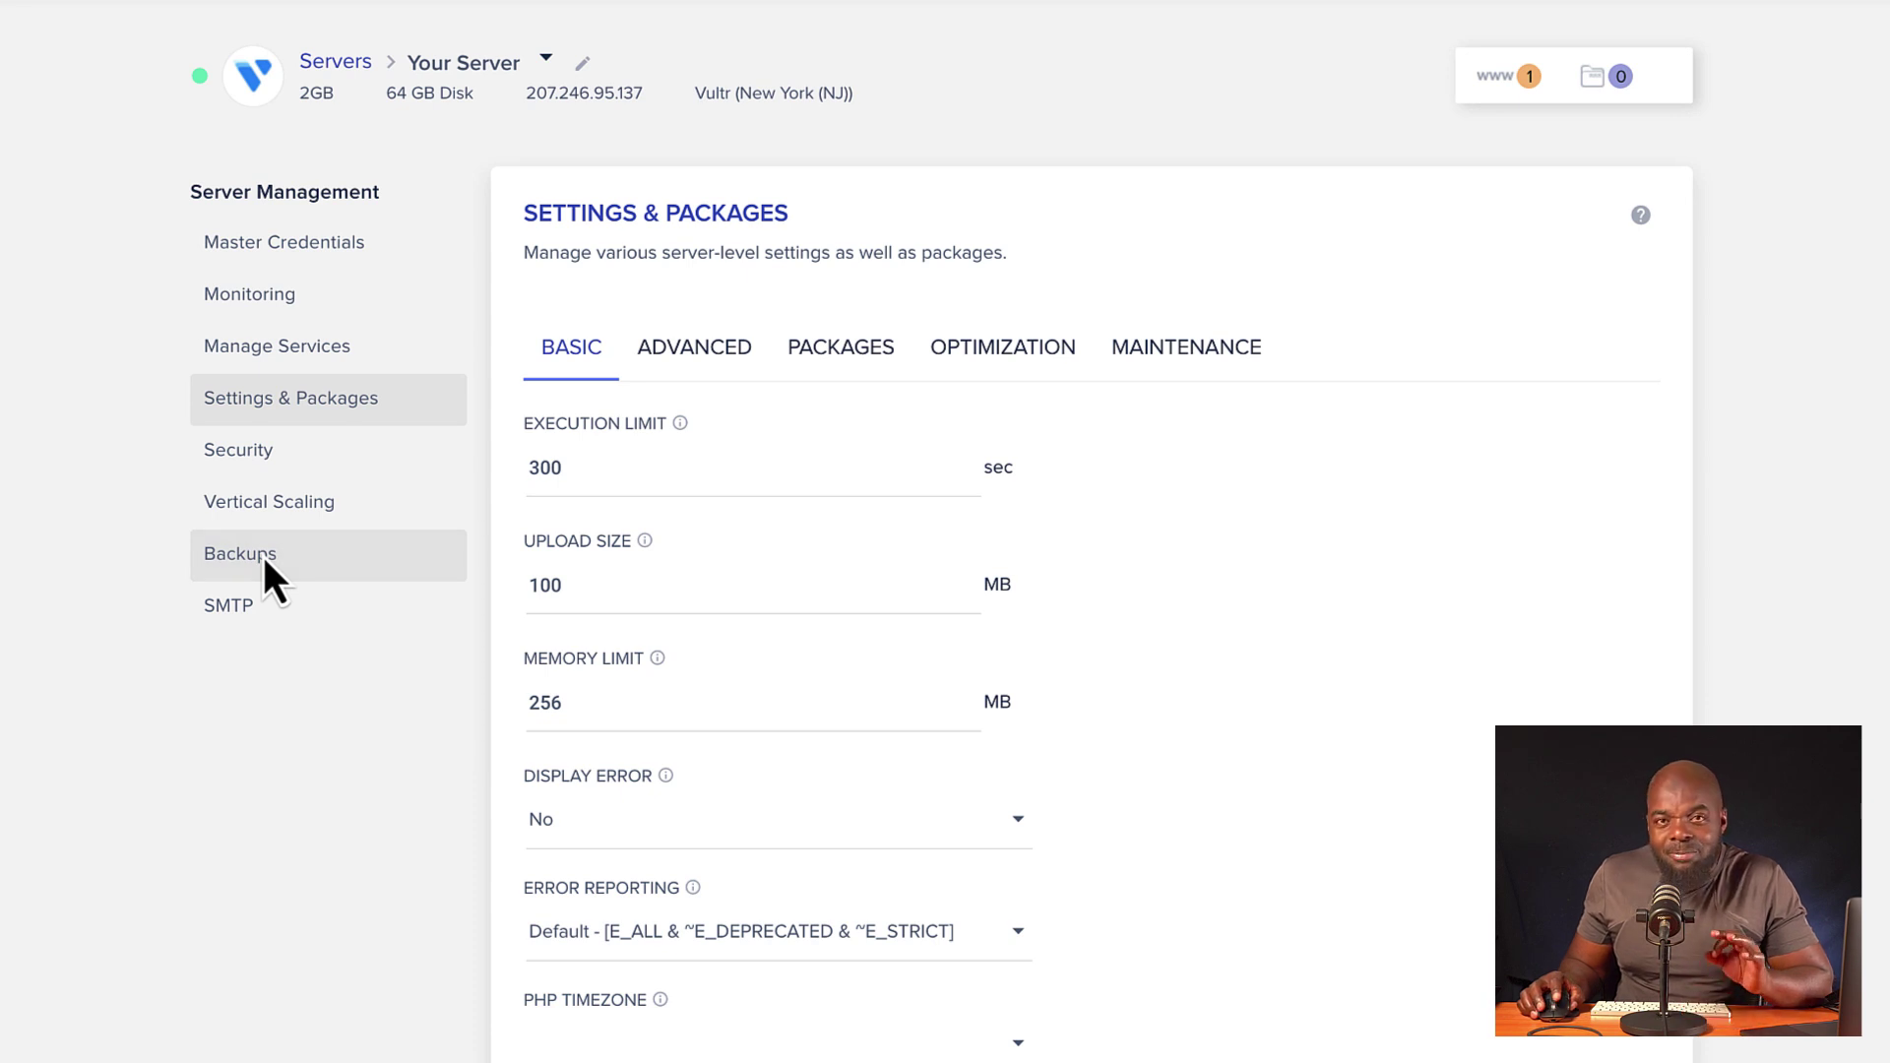
click(263, 559)
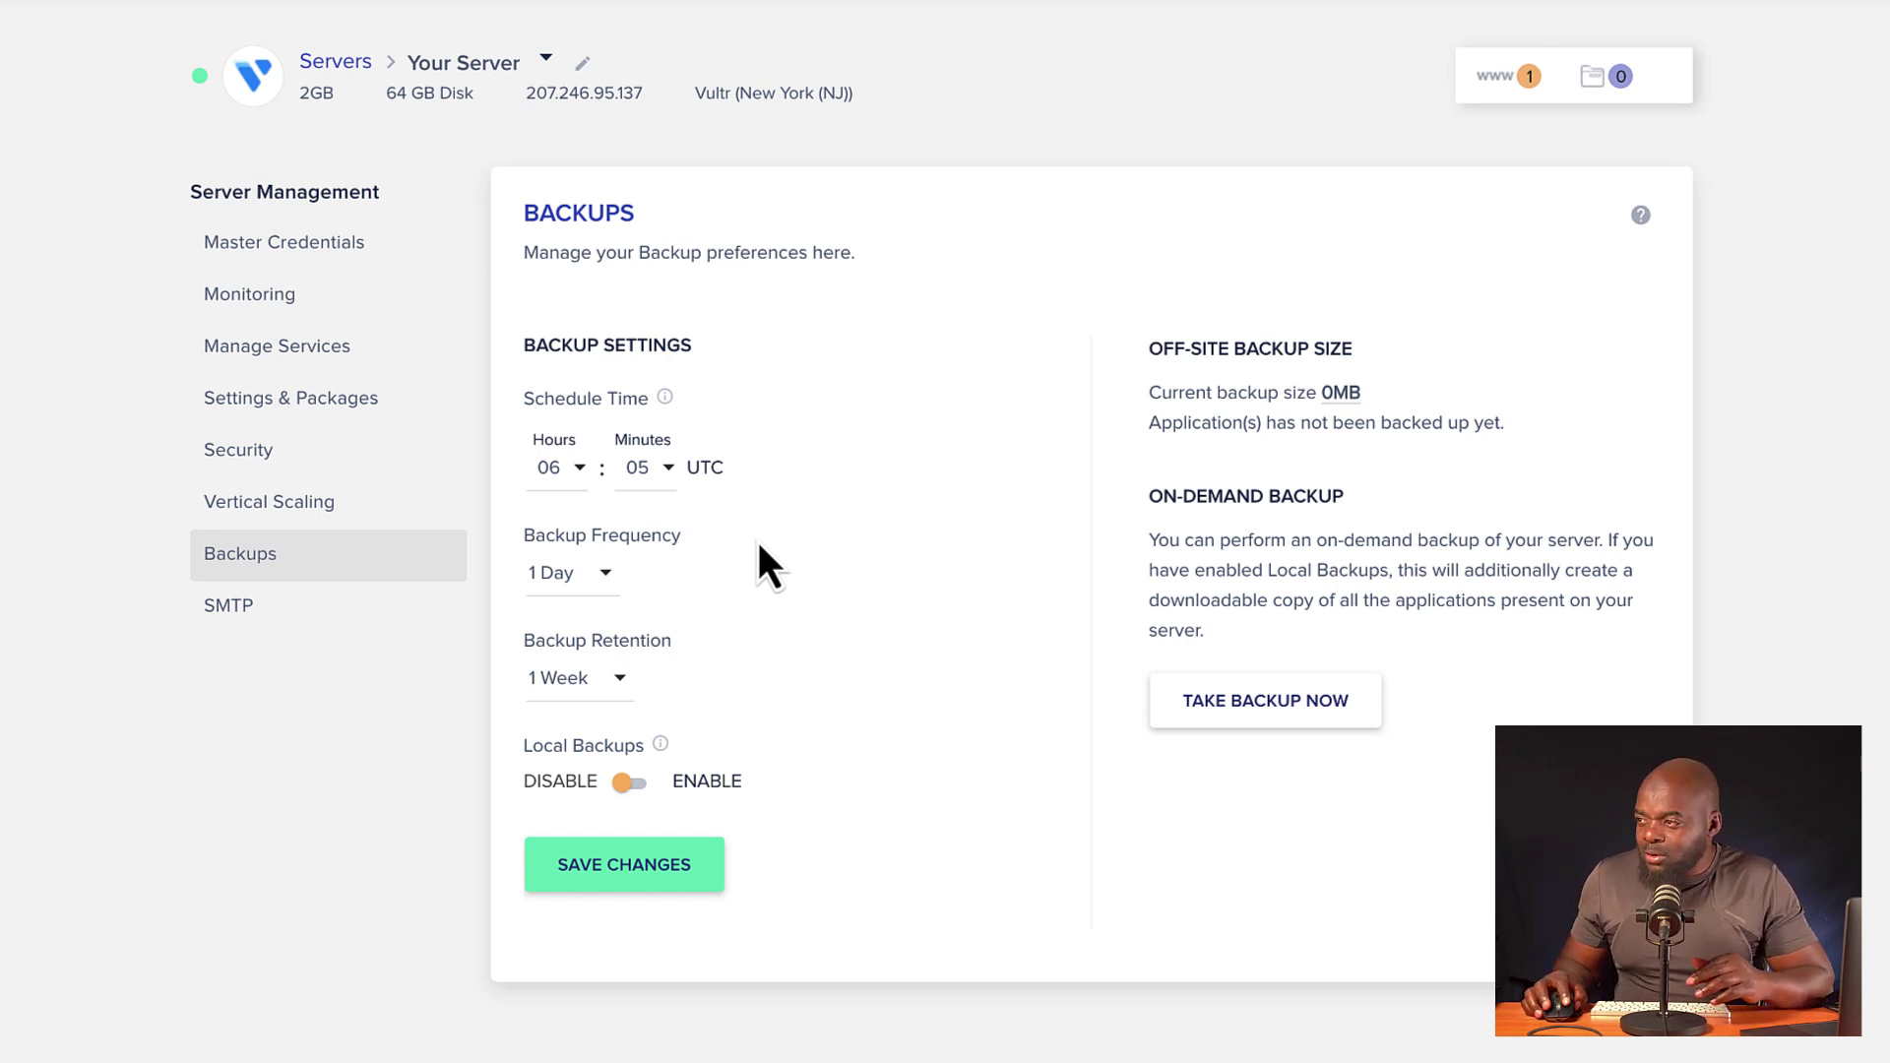
Move the Vertical Scaling slider to 4GB, quoted at $60.00 monthly
click(406, 515)
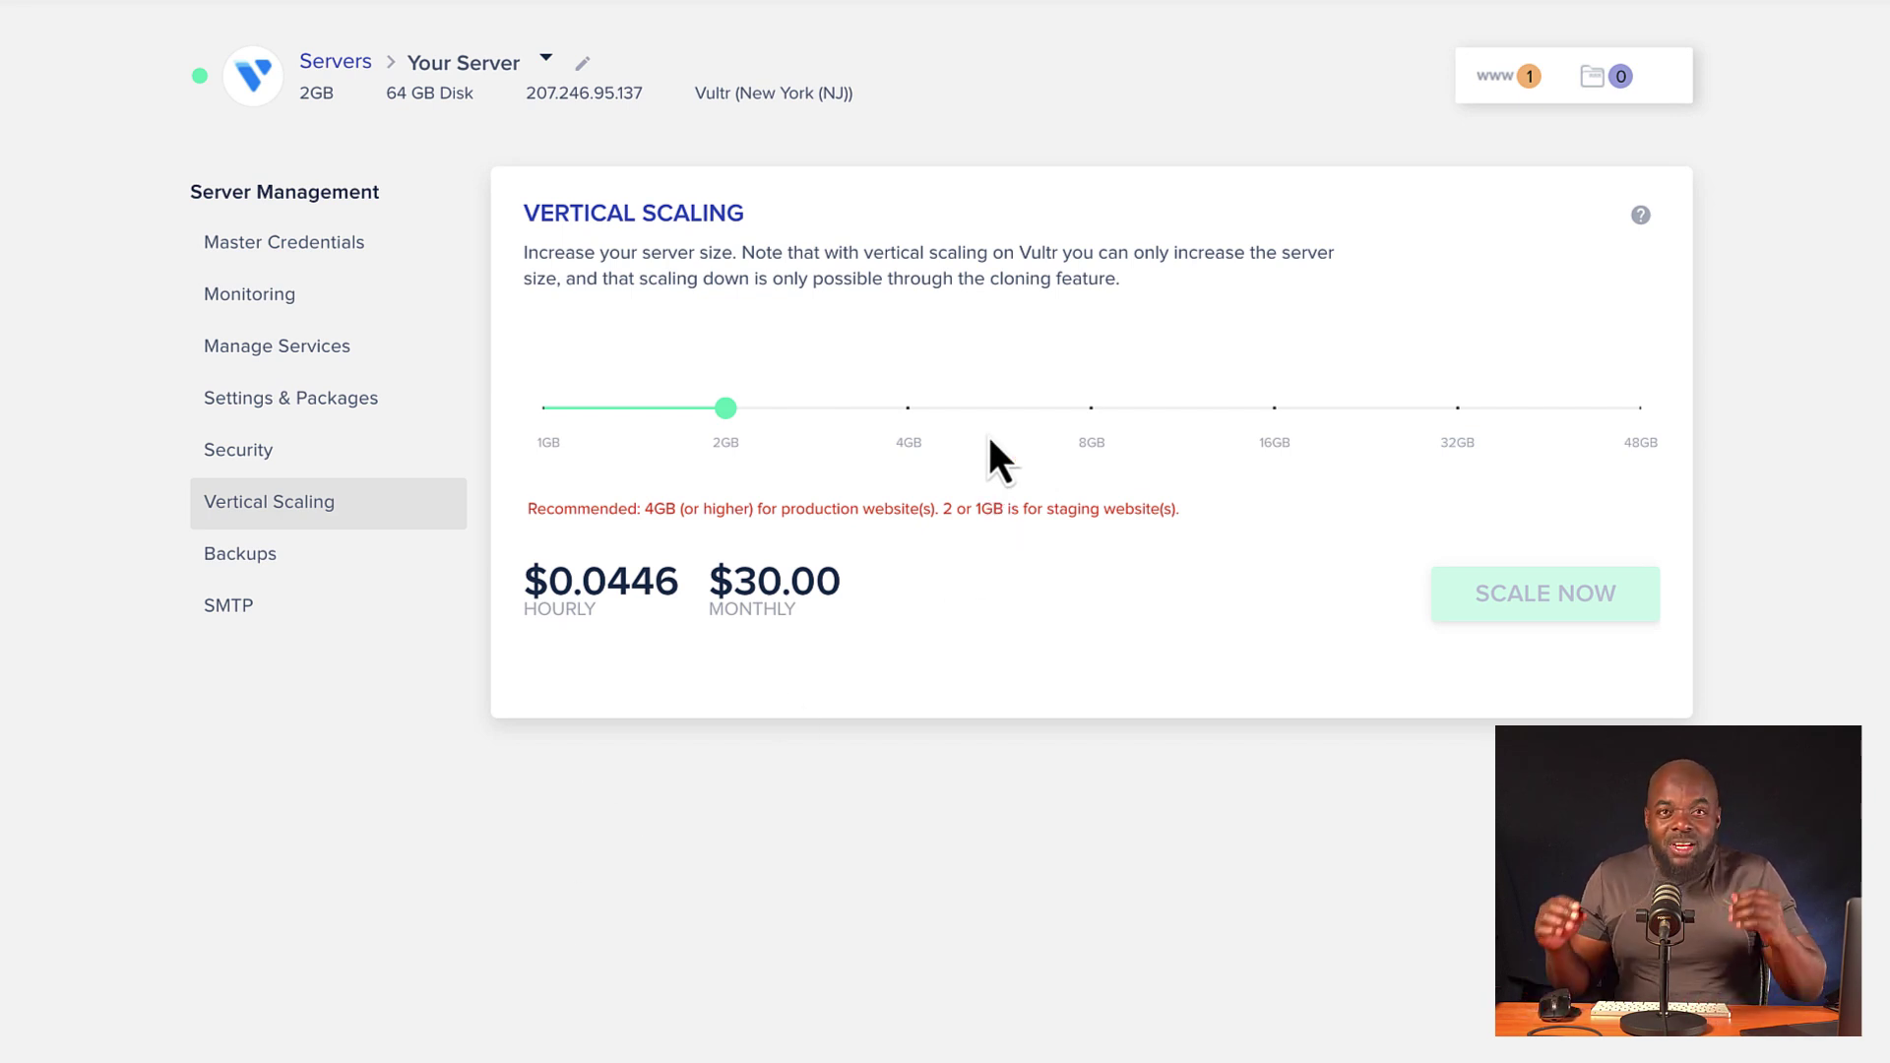
click(909, 407)
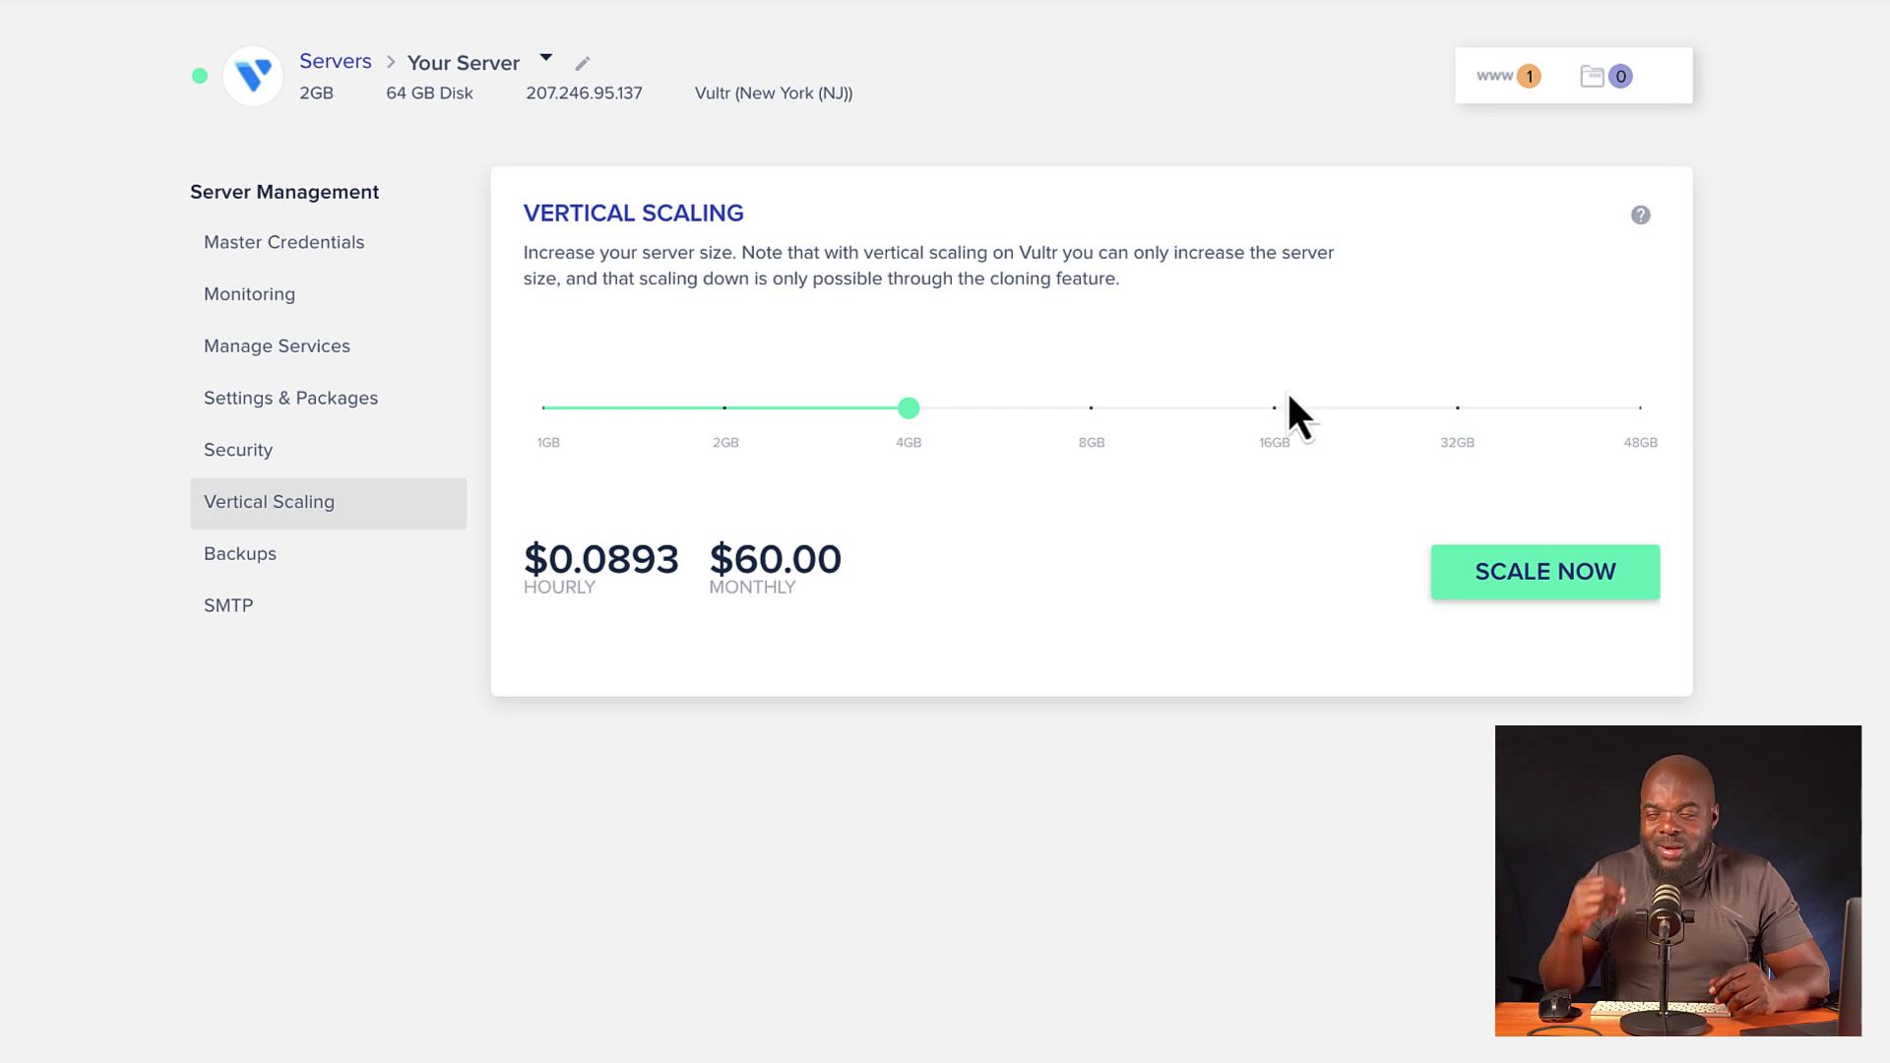
click(1595, 77)
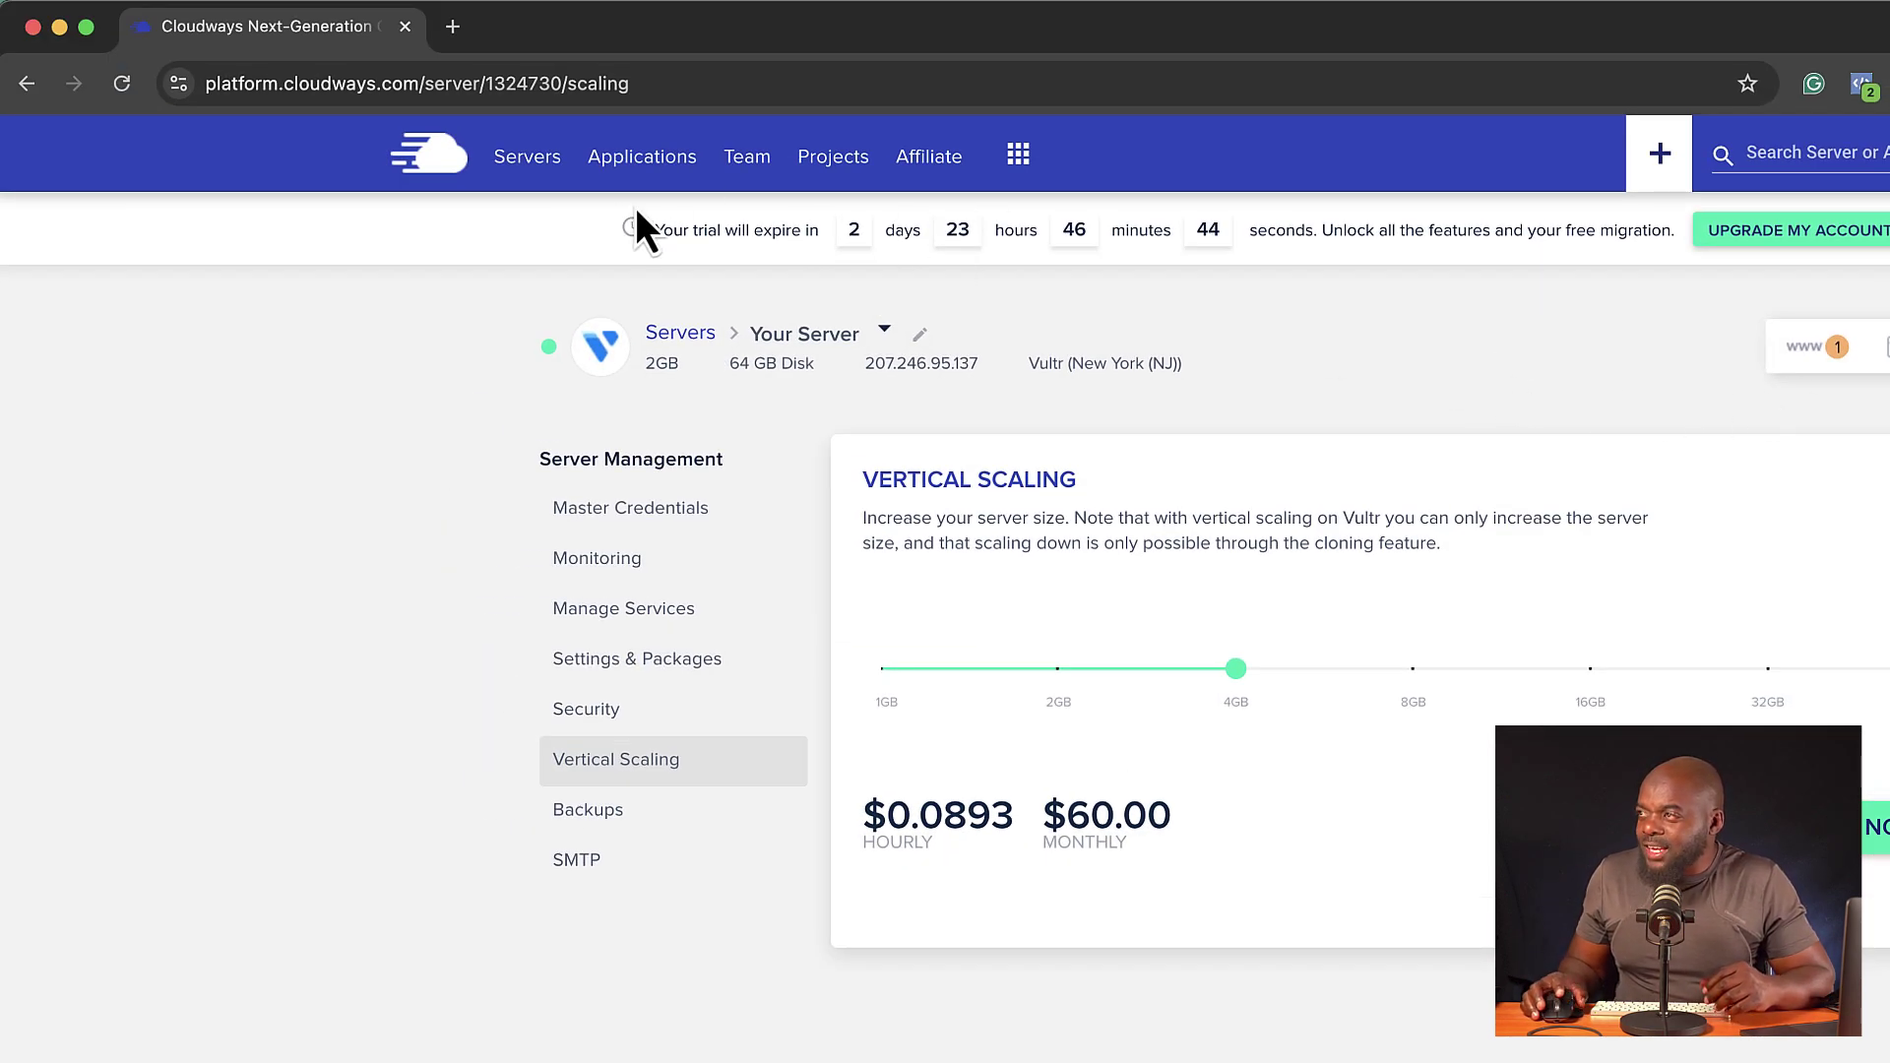
Start adding a new application hosted on Your Server
click(635, 166)
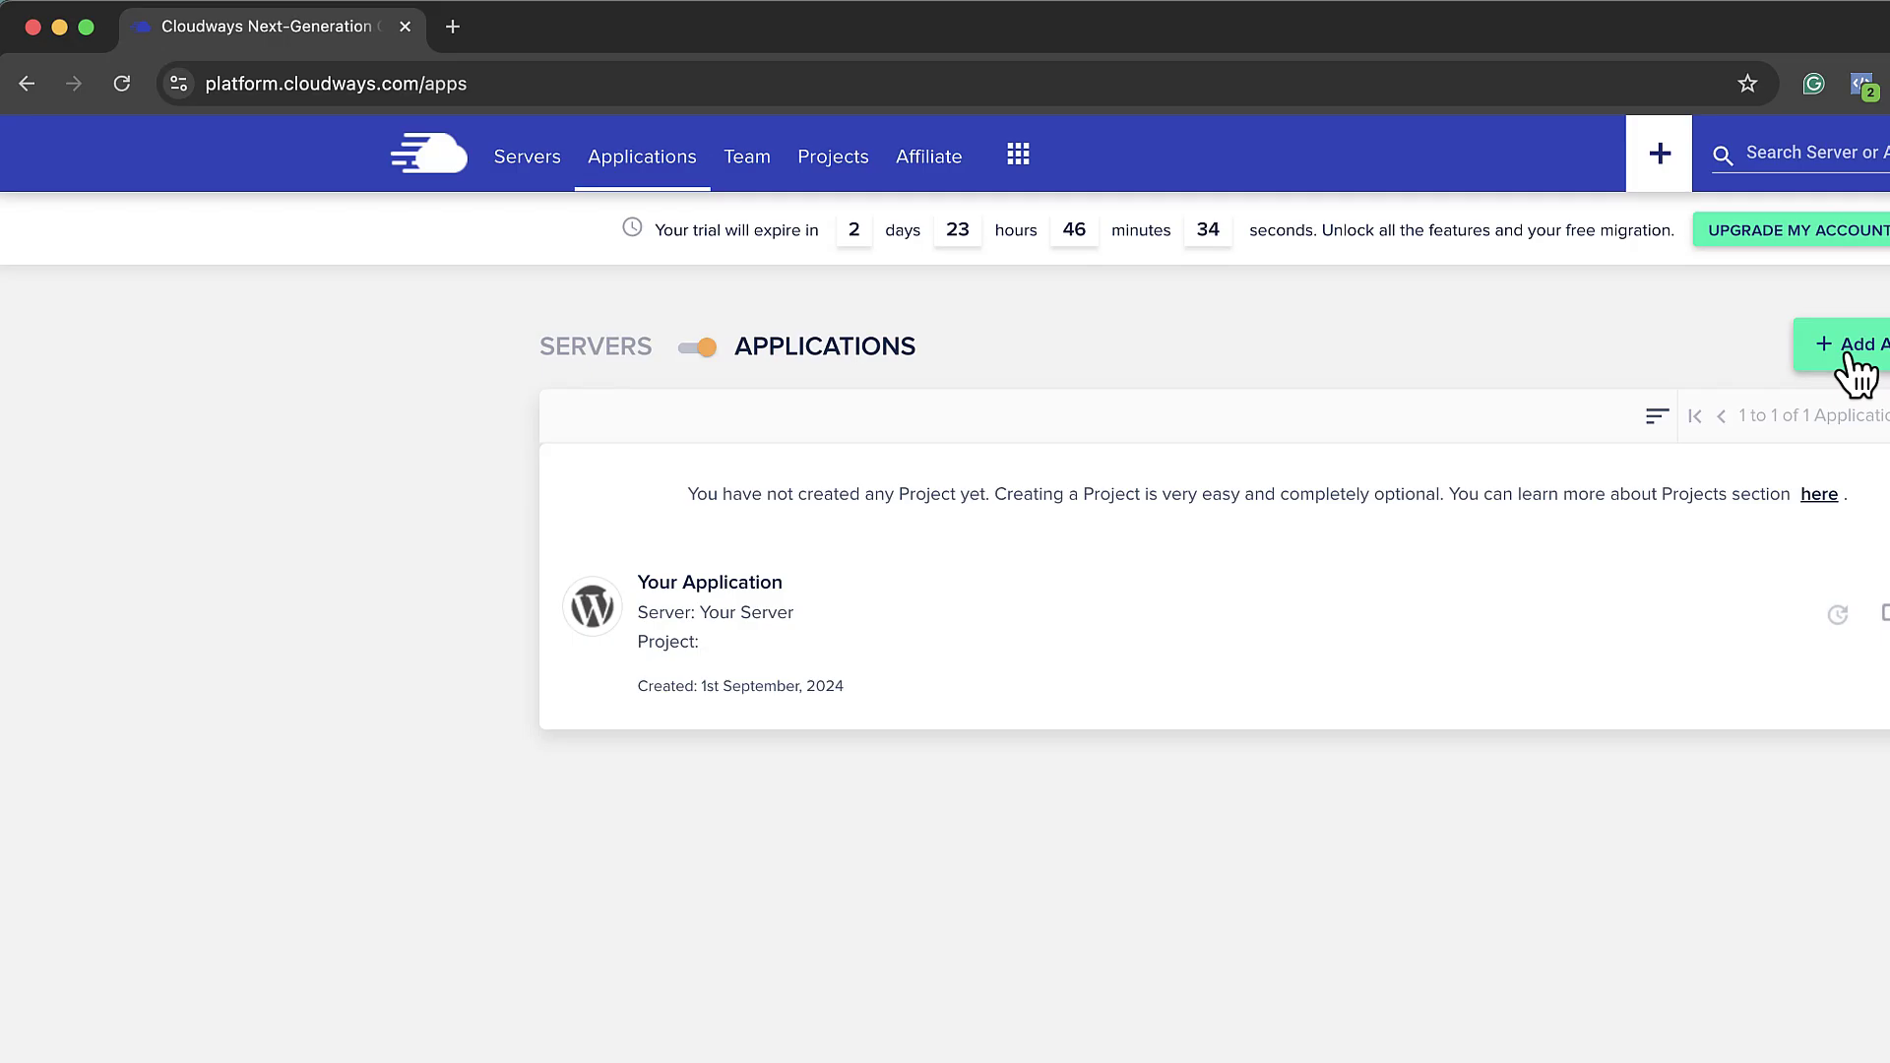
click(1849, 356)
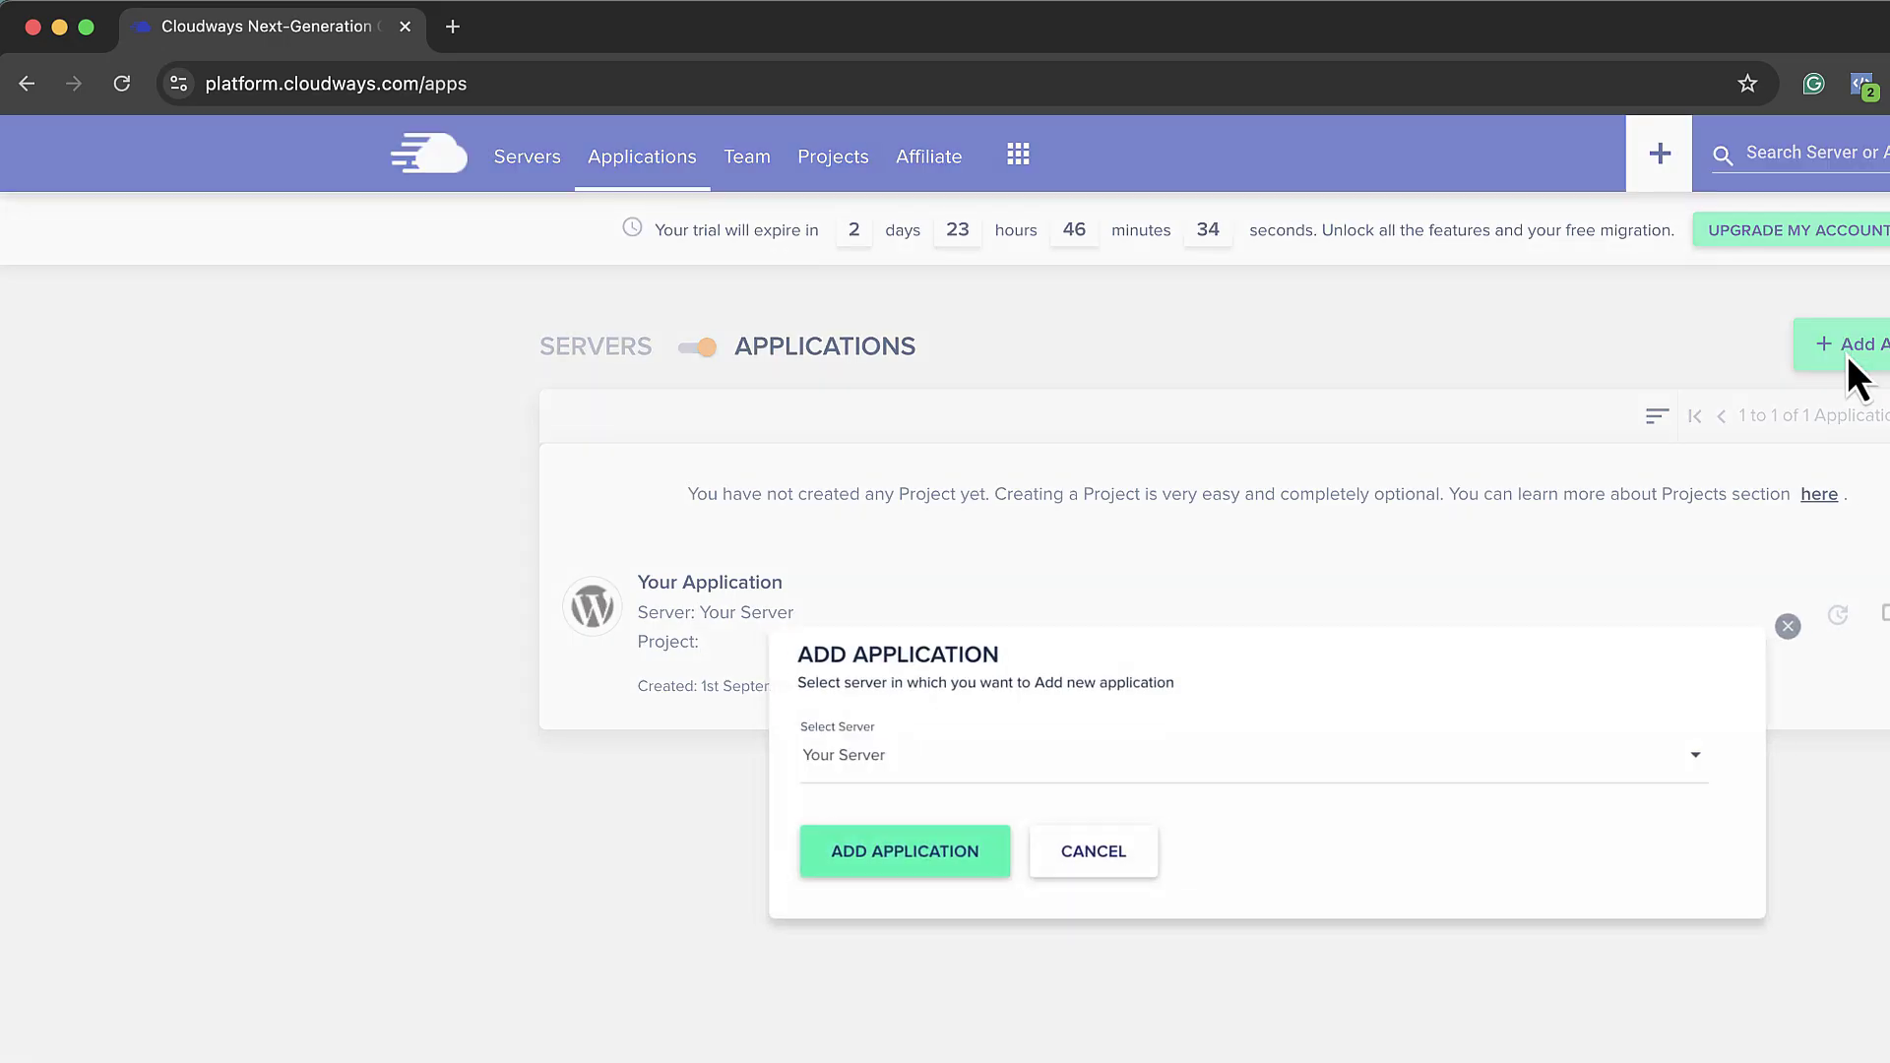
click(889, 766)
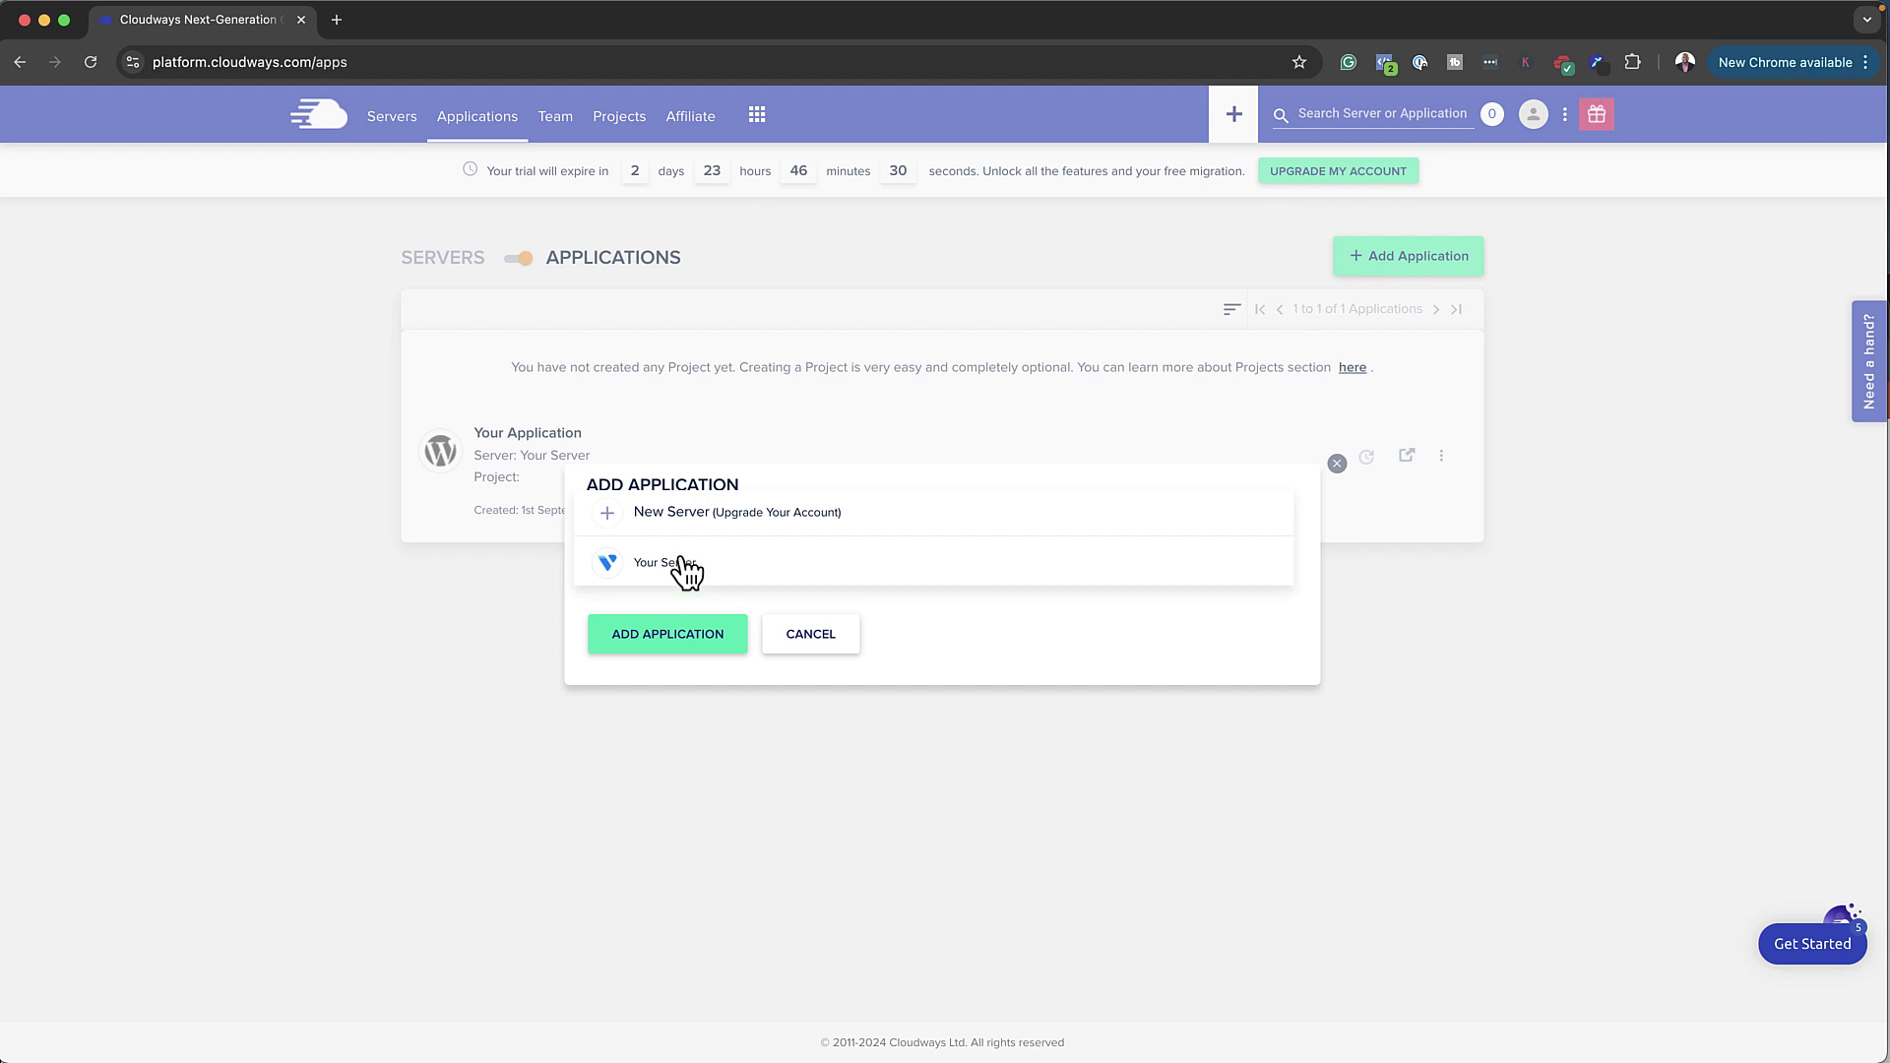
click(689, 574)
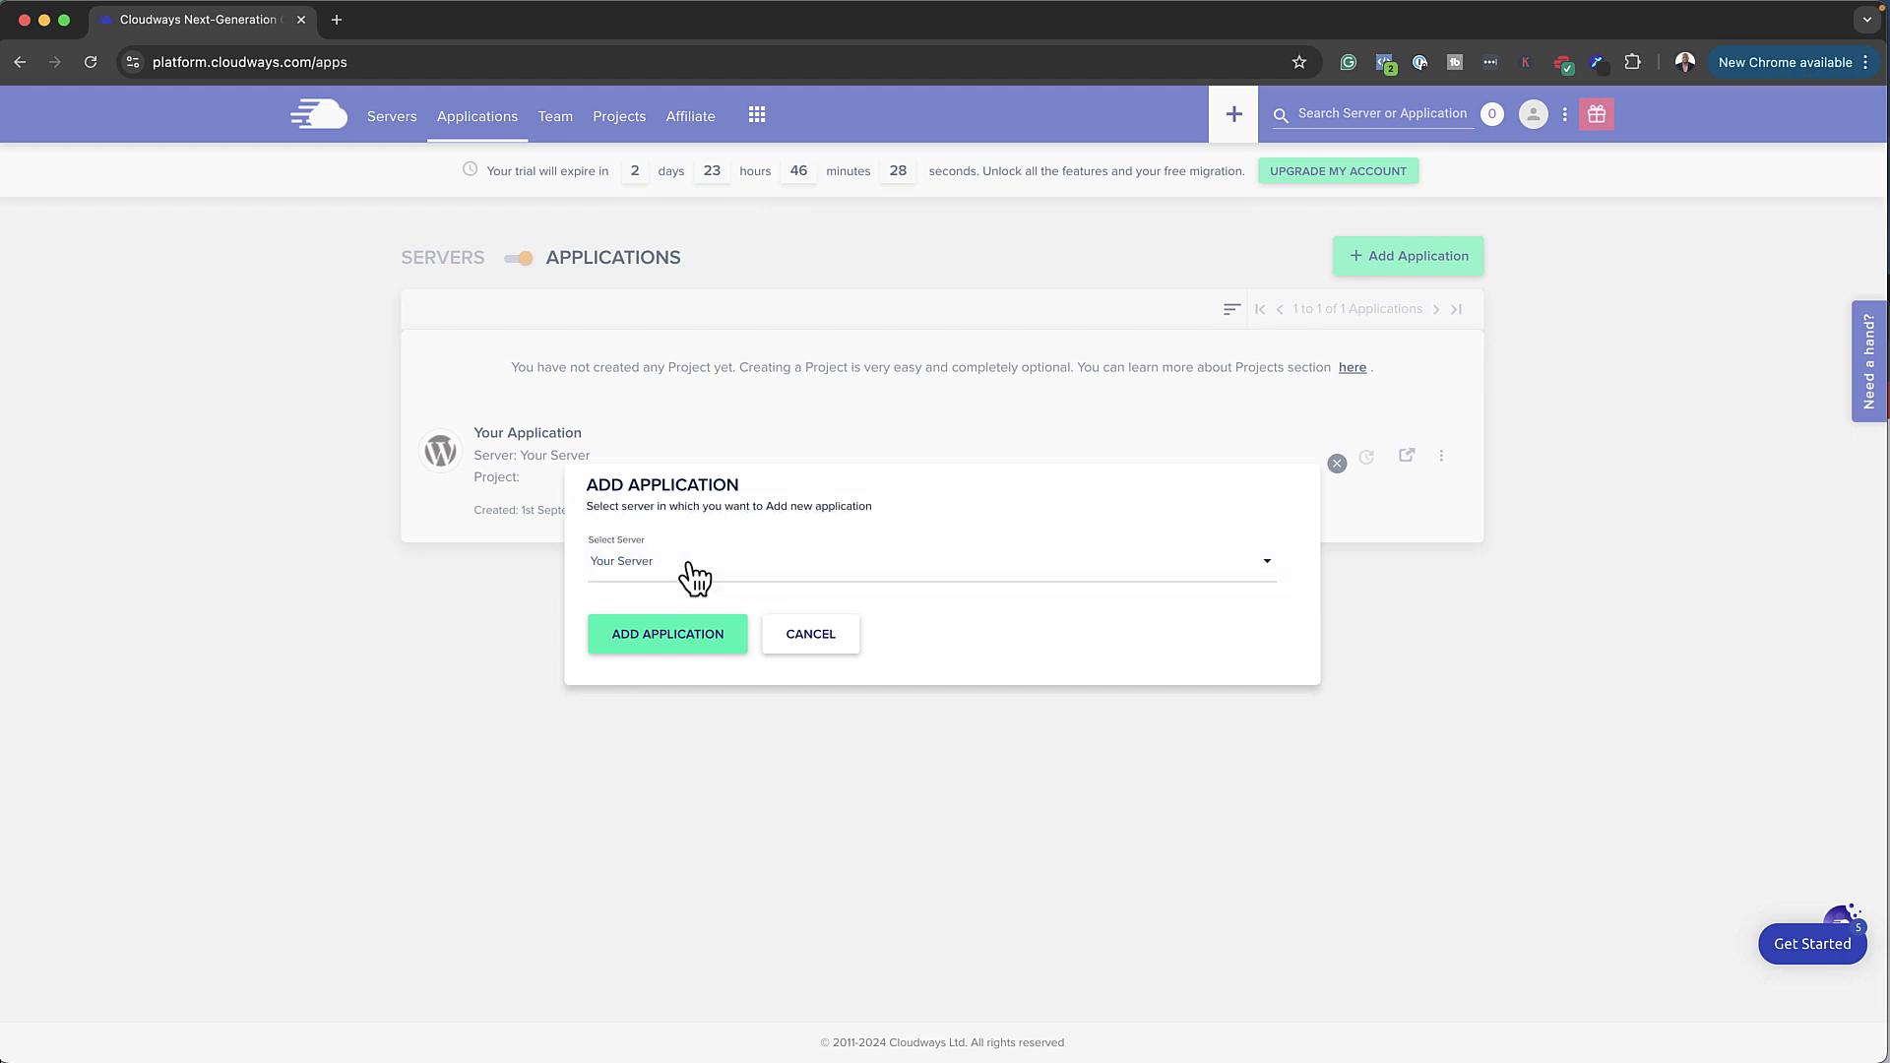
click(667, 635)
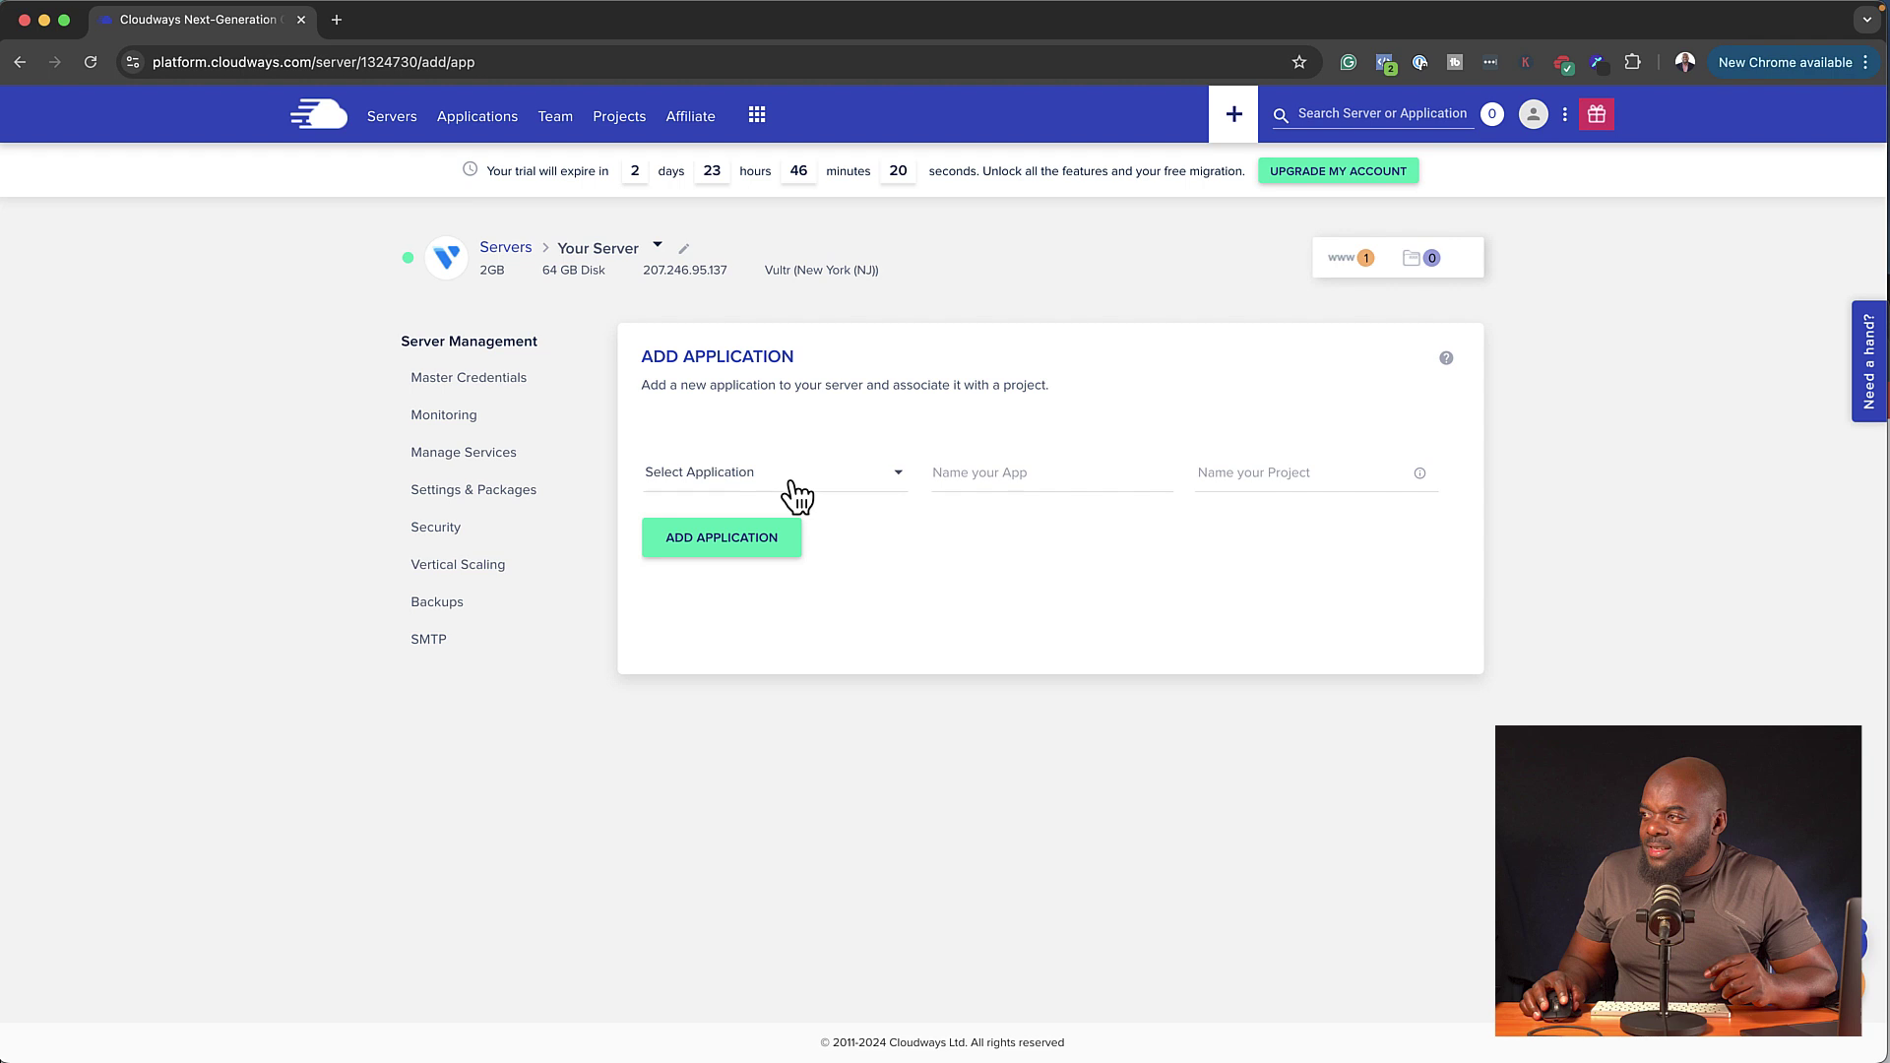
Choose WordPress Version 6.2.2 as the application type
click(794, 484)
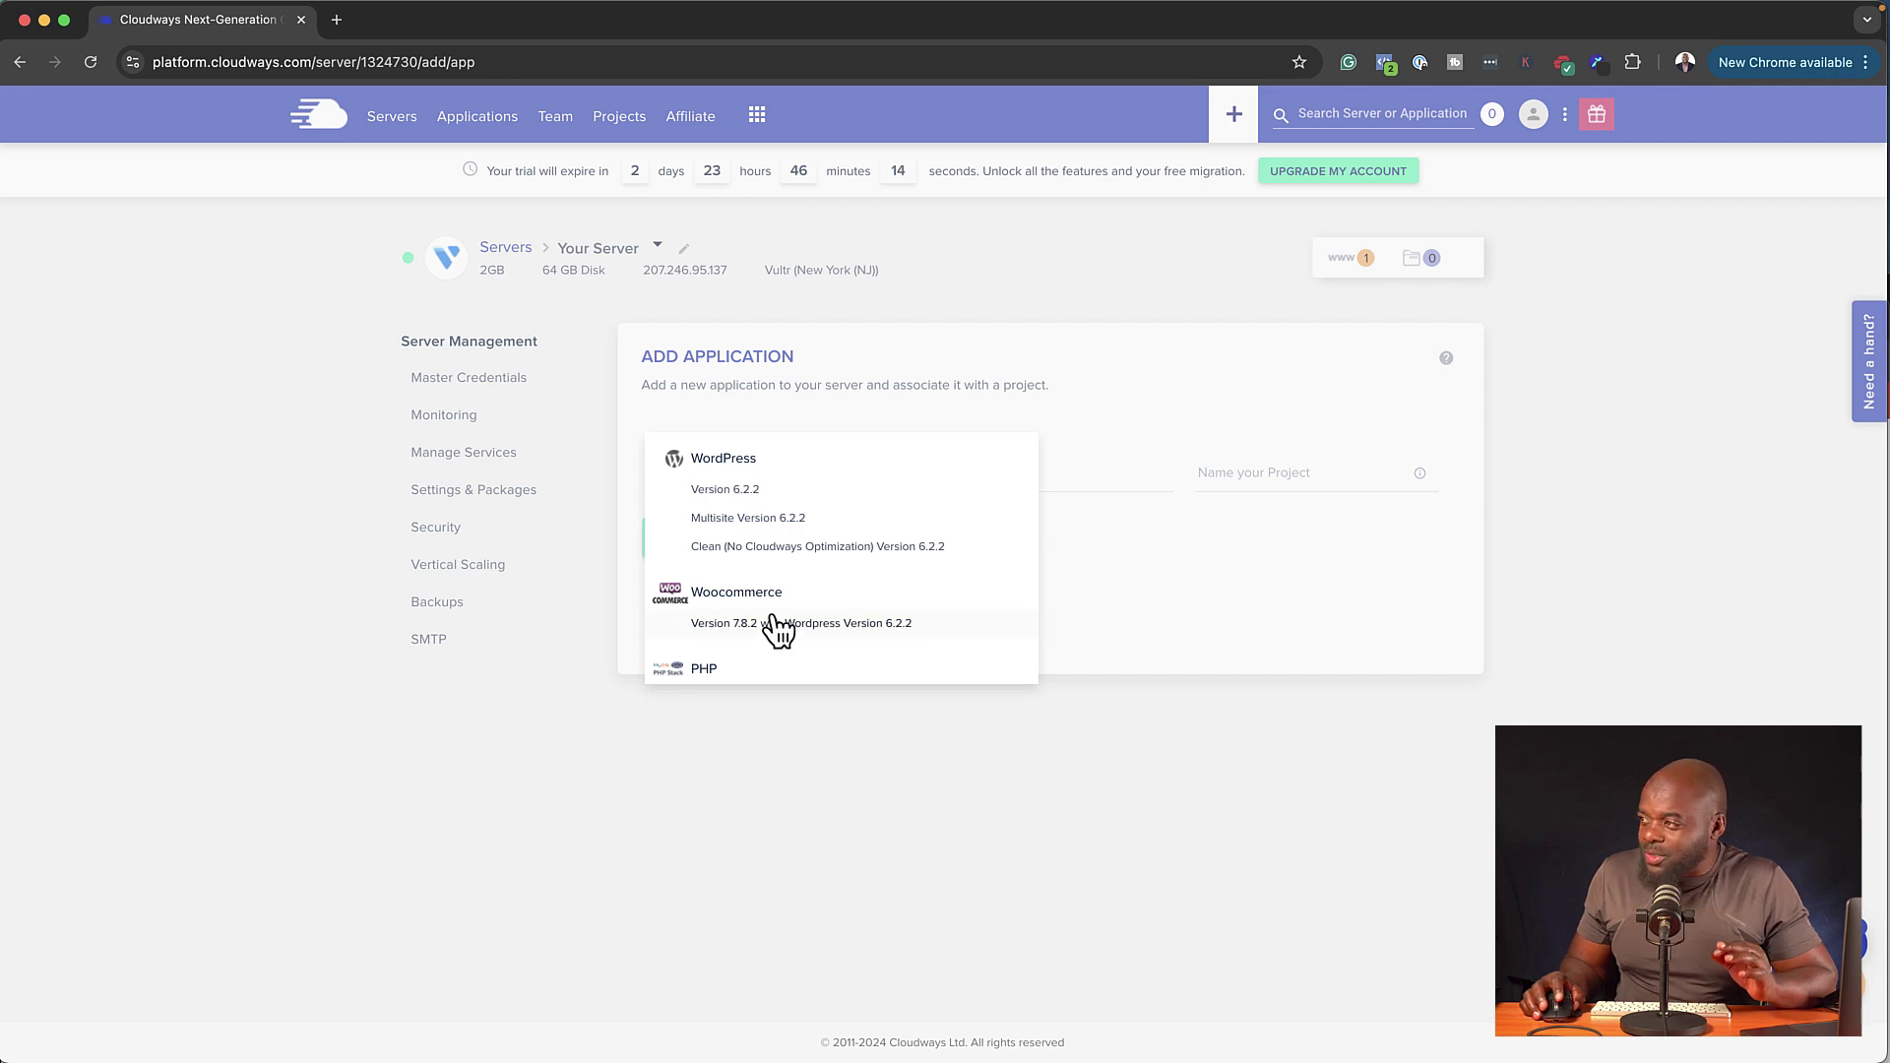
scroll(778, 630, down, 1)
scroll(777, 630, down, 2)
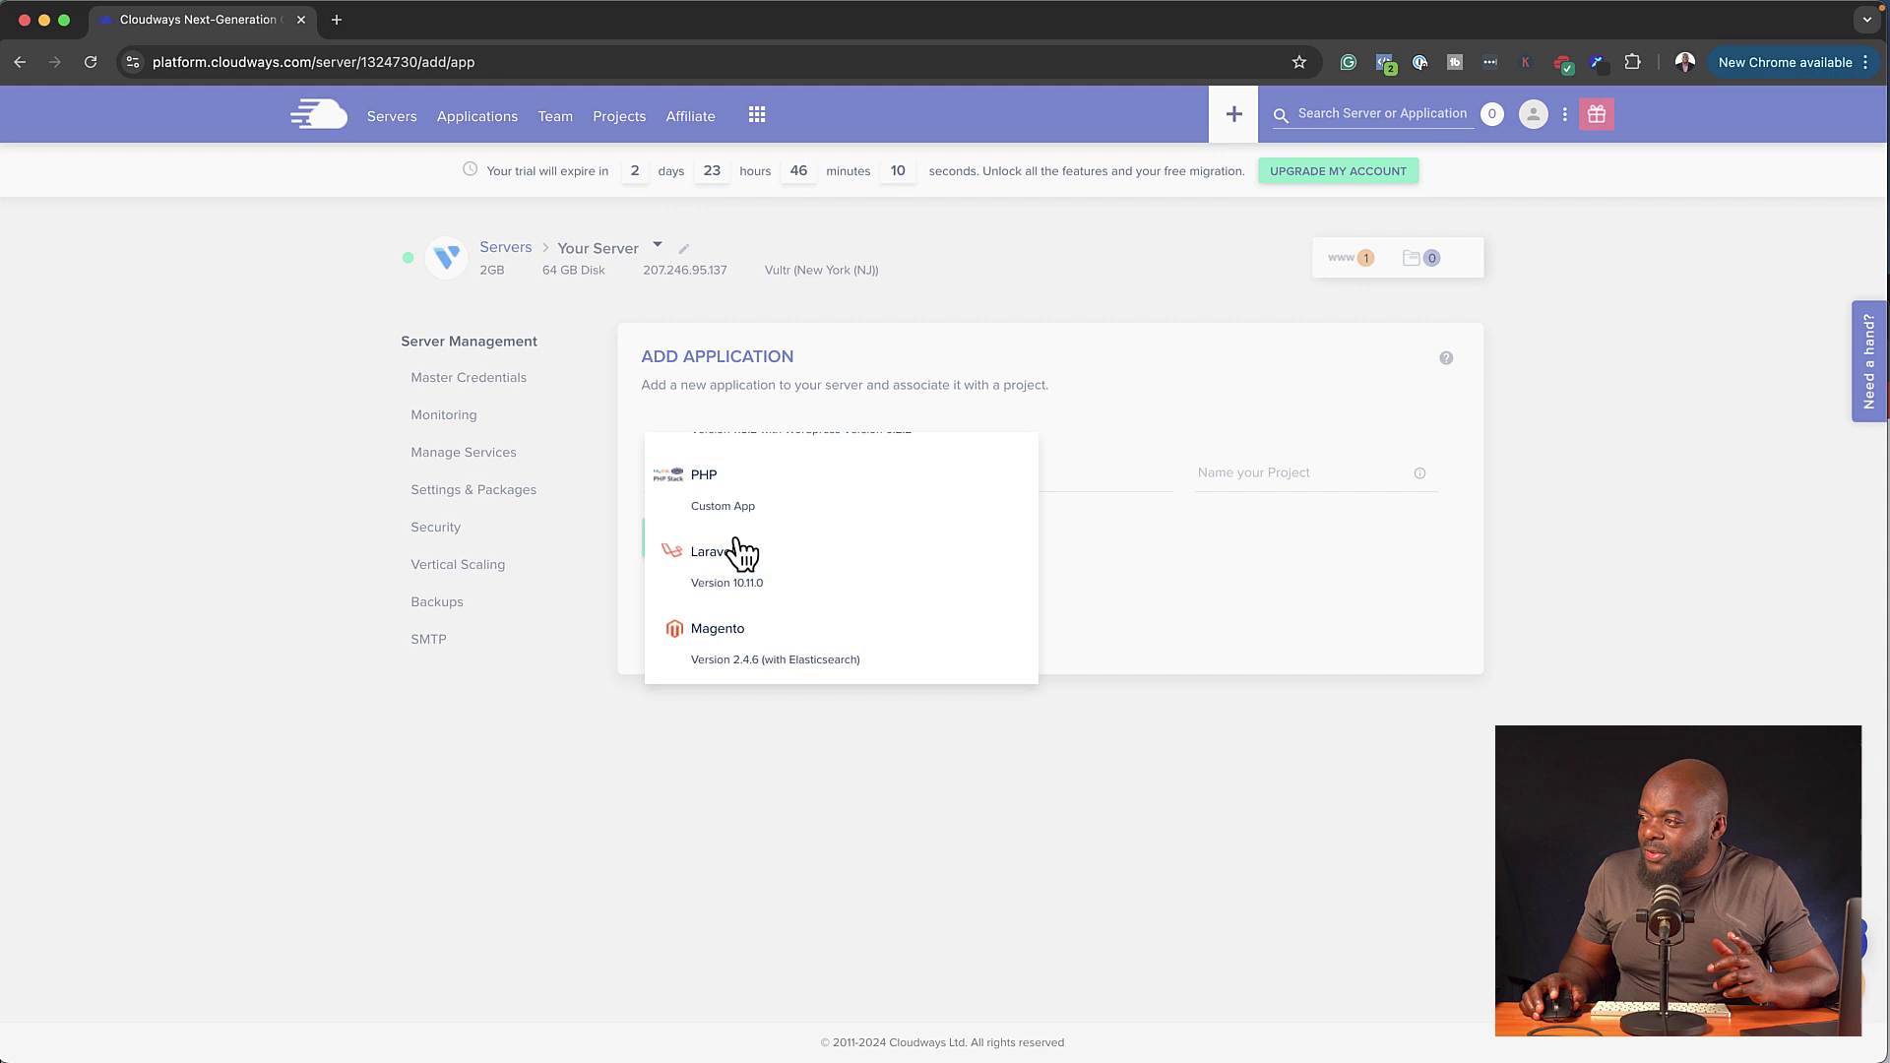
scroll(746, 500, up, 3)
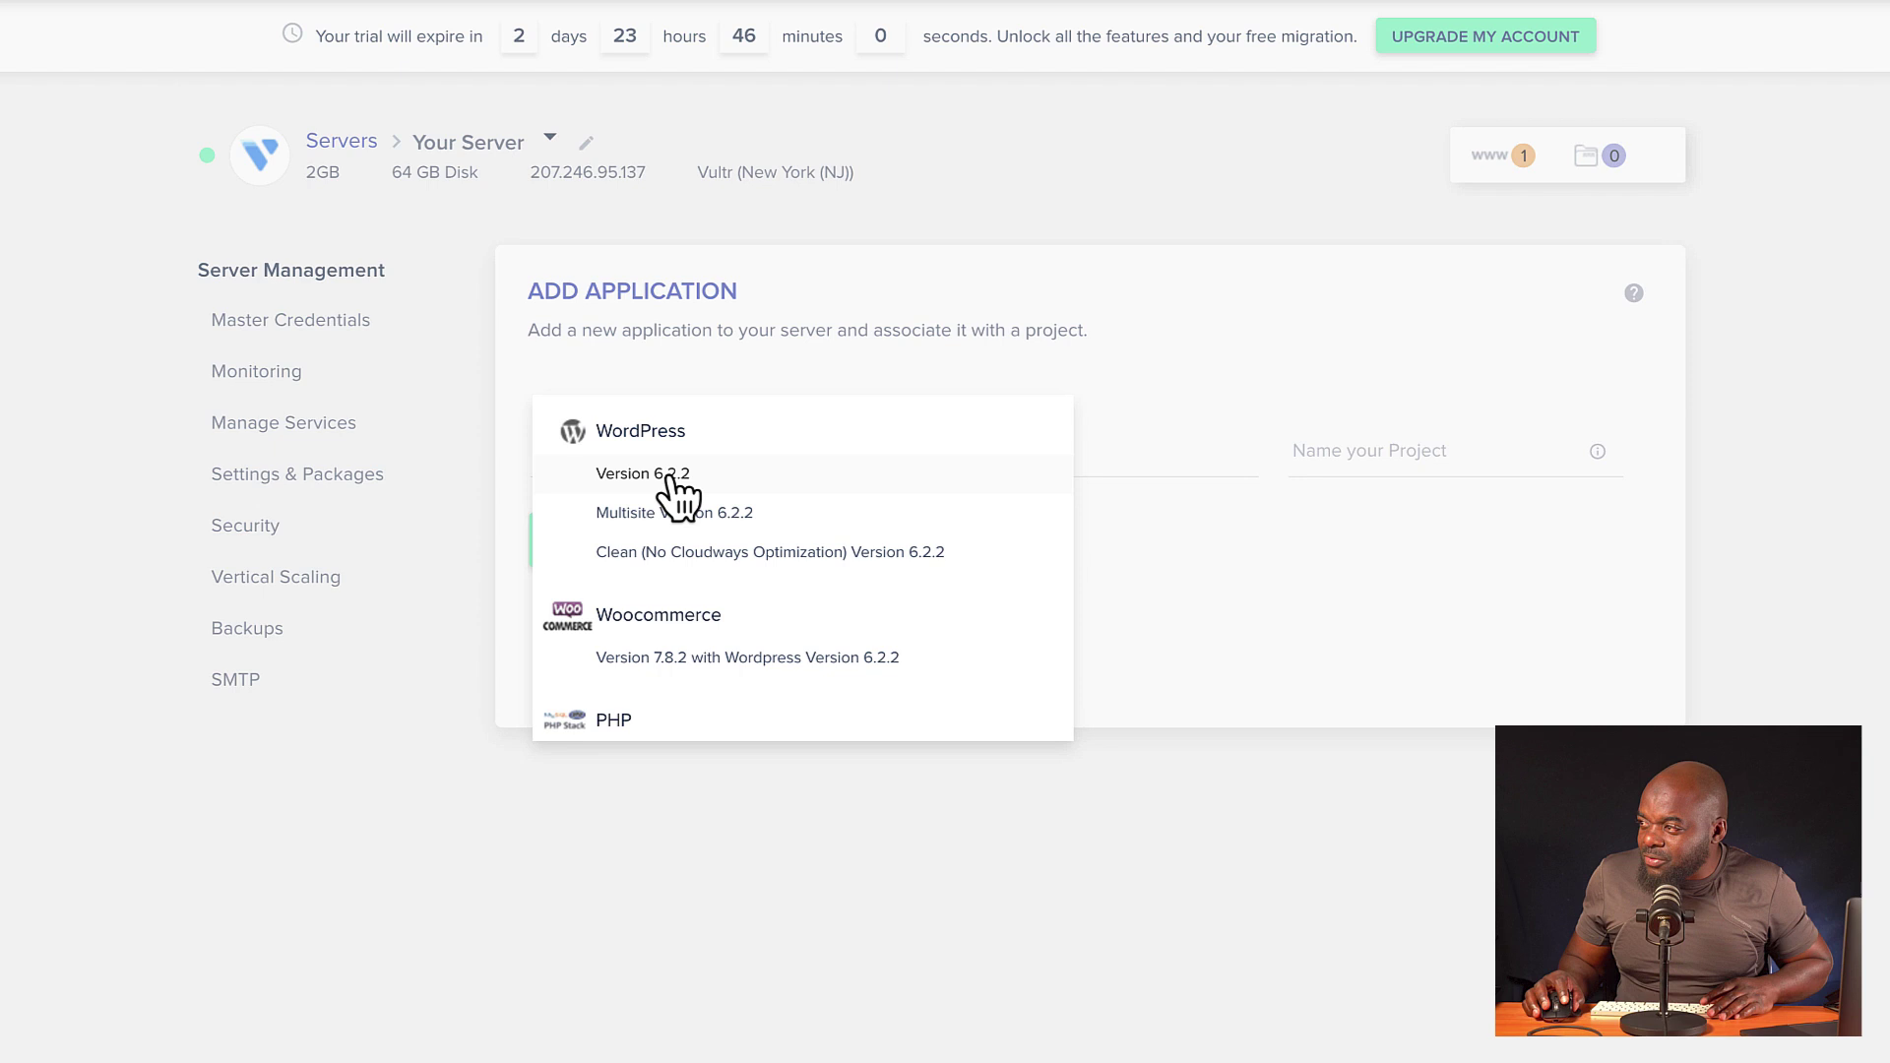
click(677, 483)
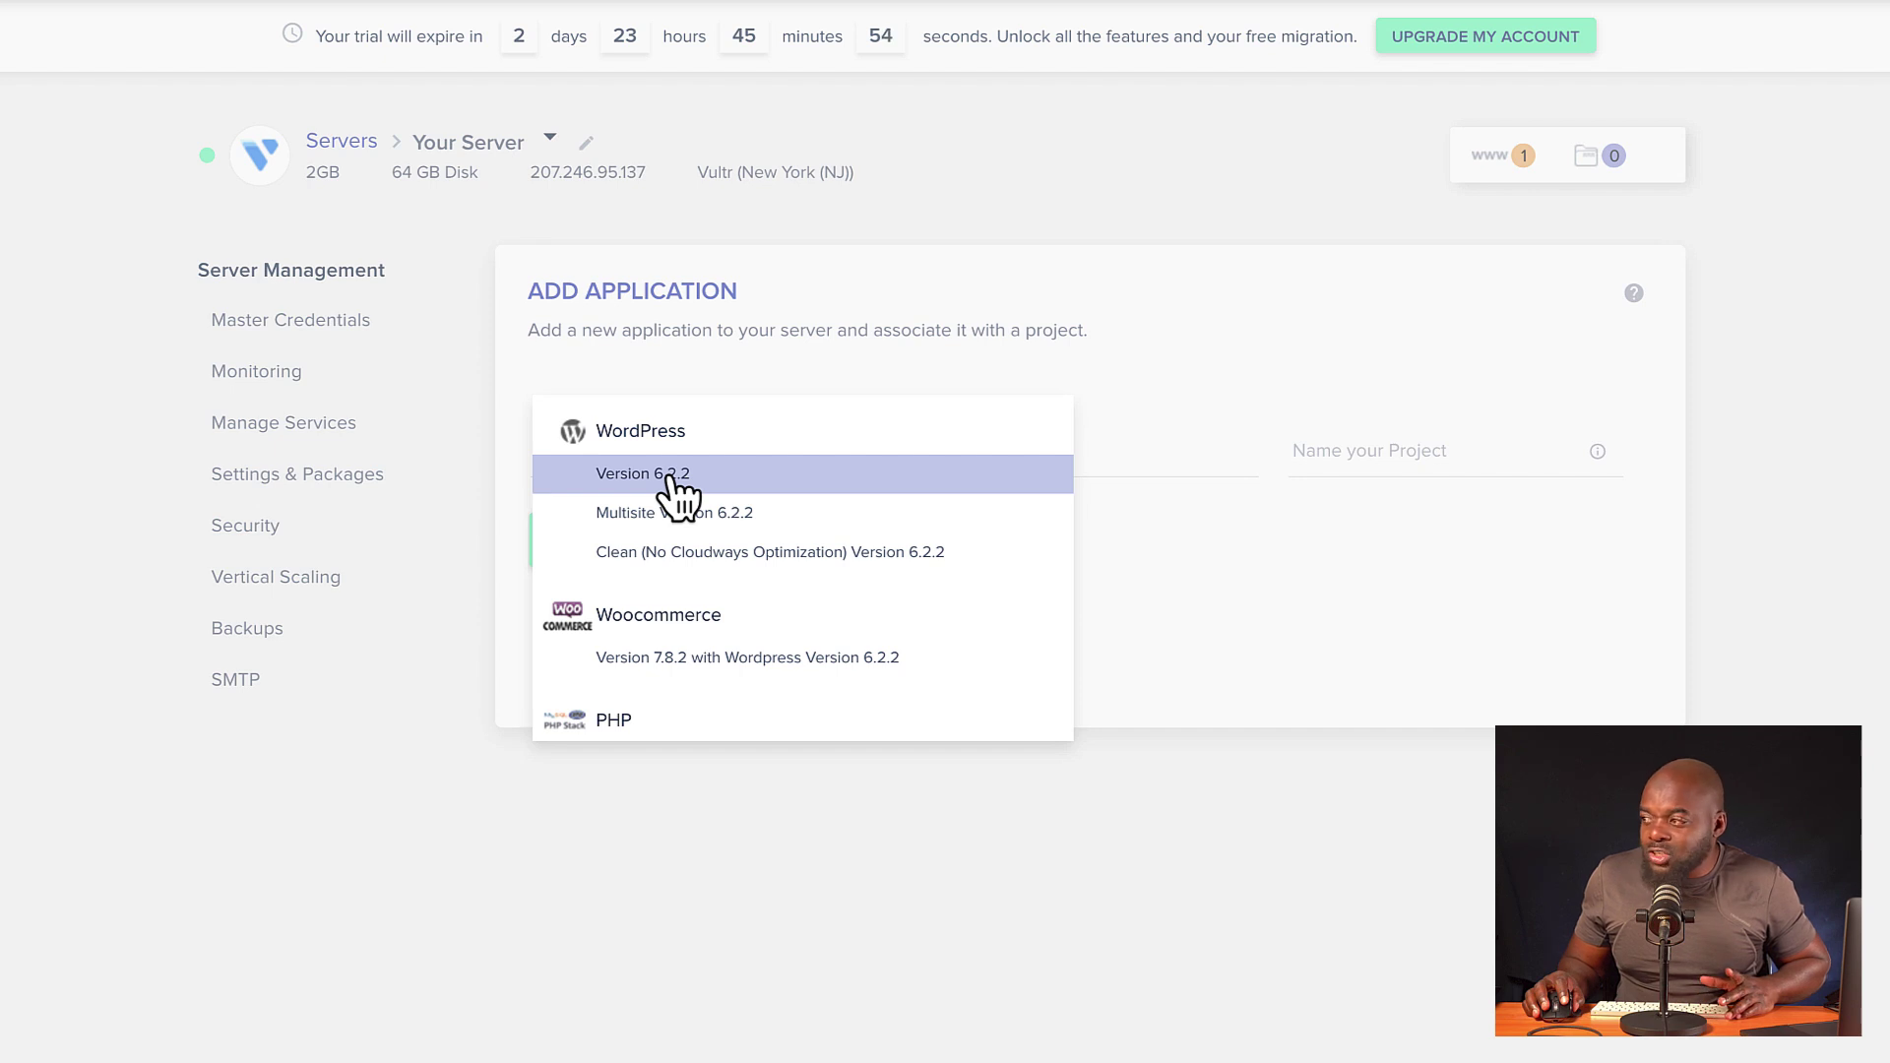
click(677, 483)
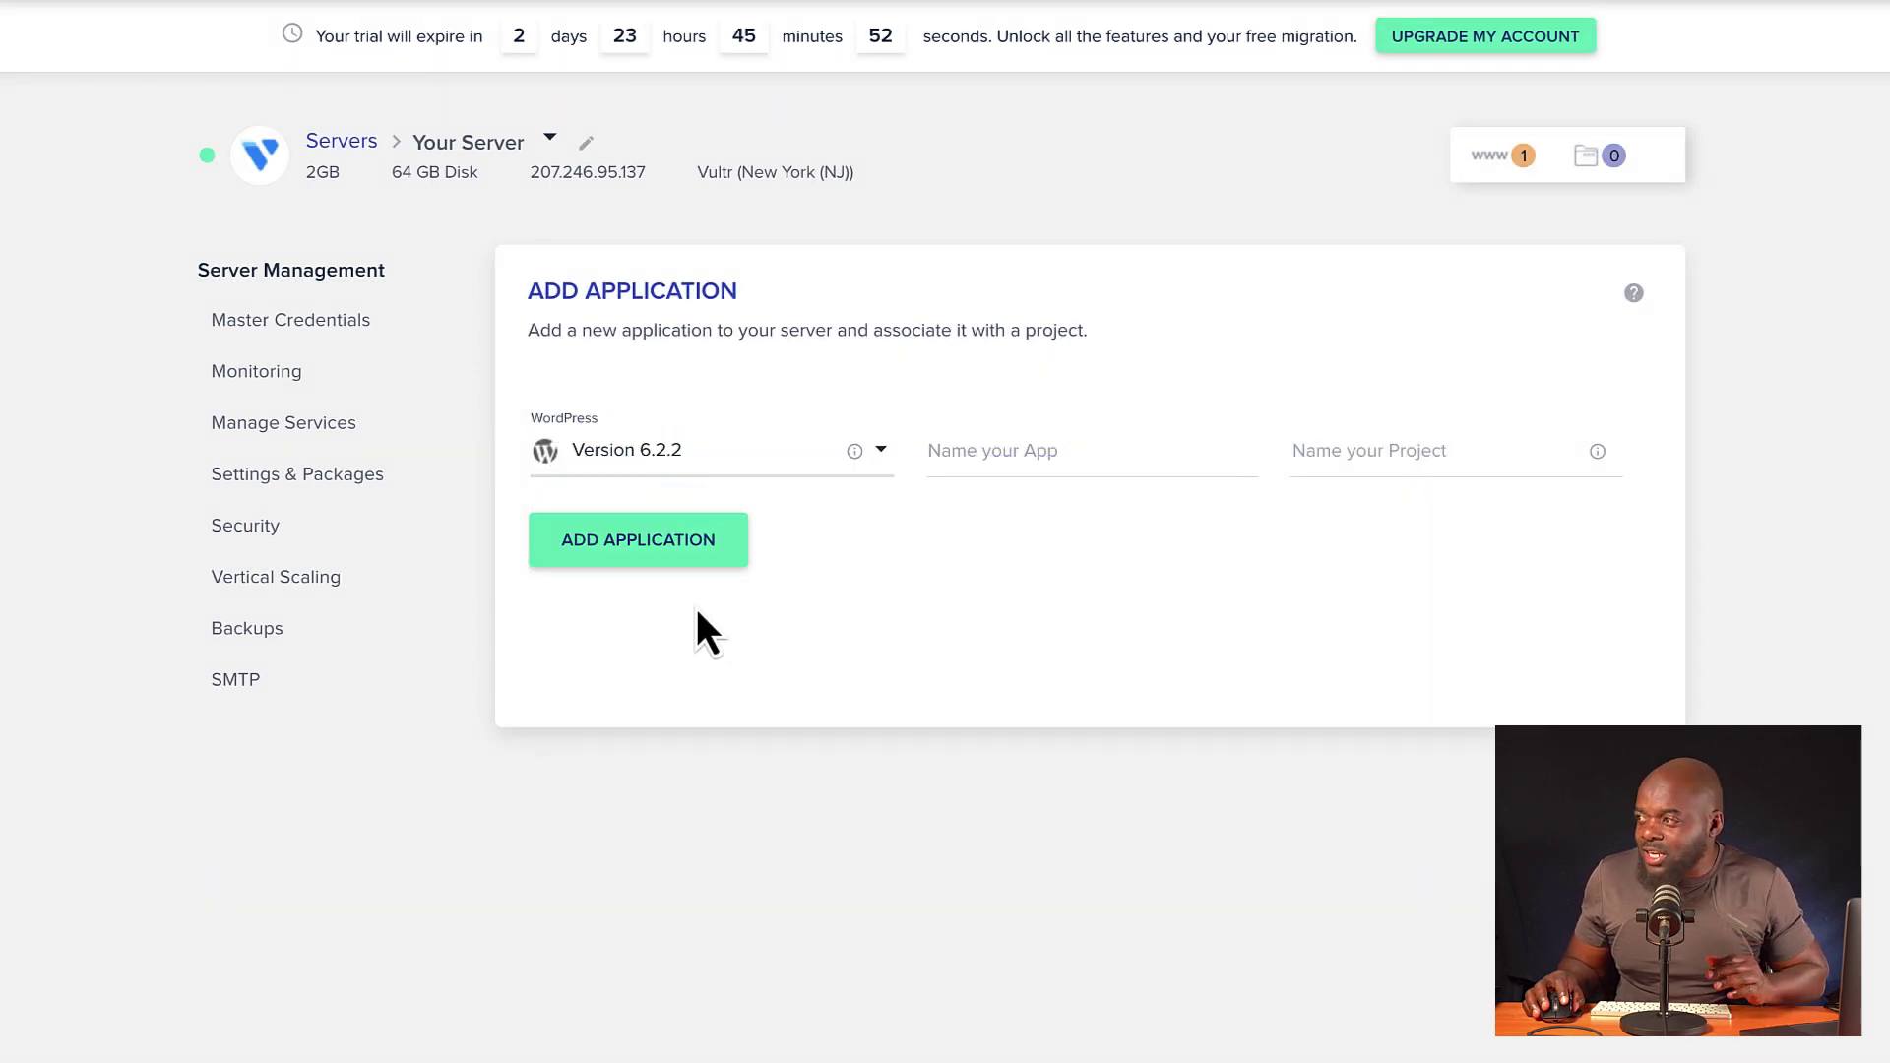
Name the application 'Mak' and the project 'Mak Project'
click(1017, 450)
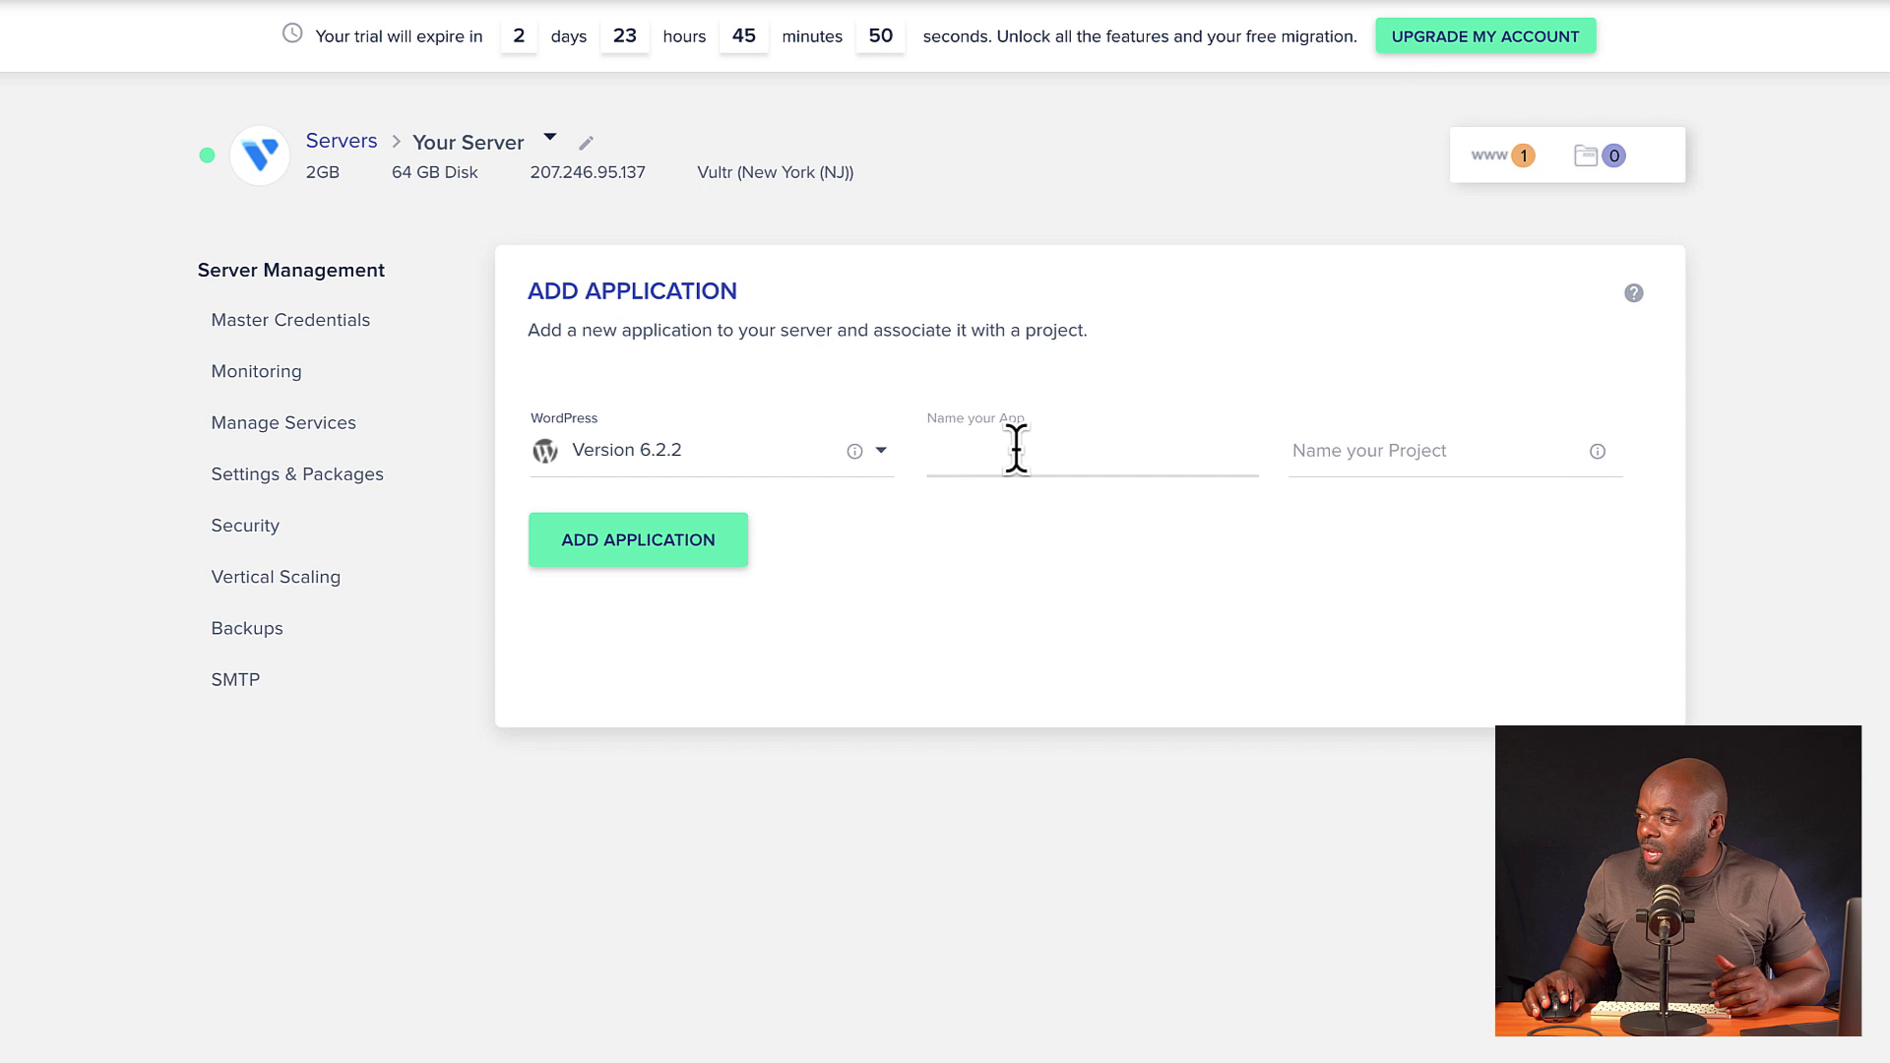
text(Mak)
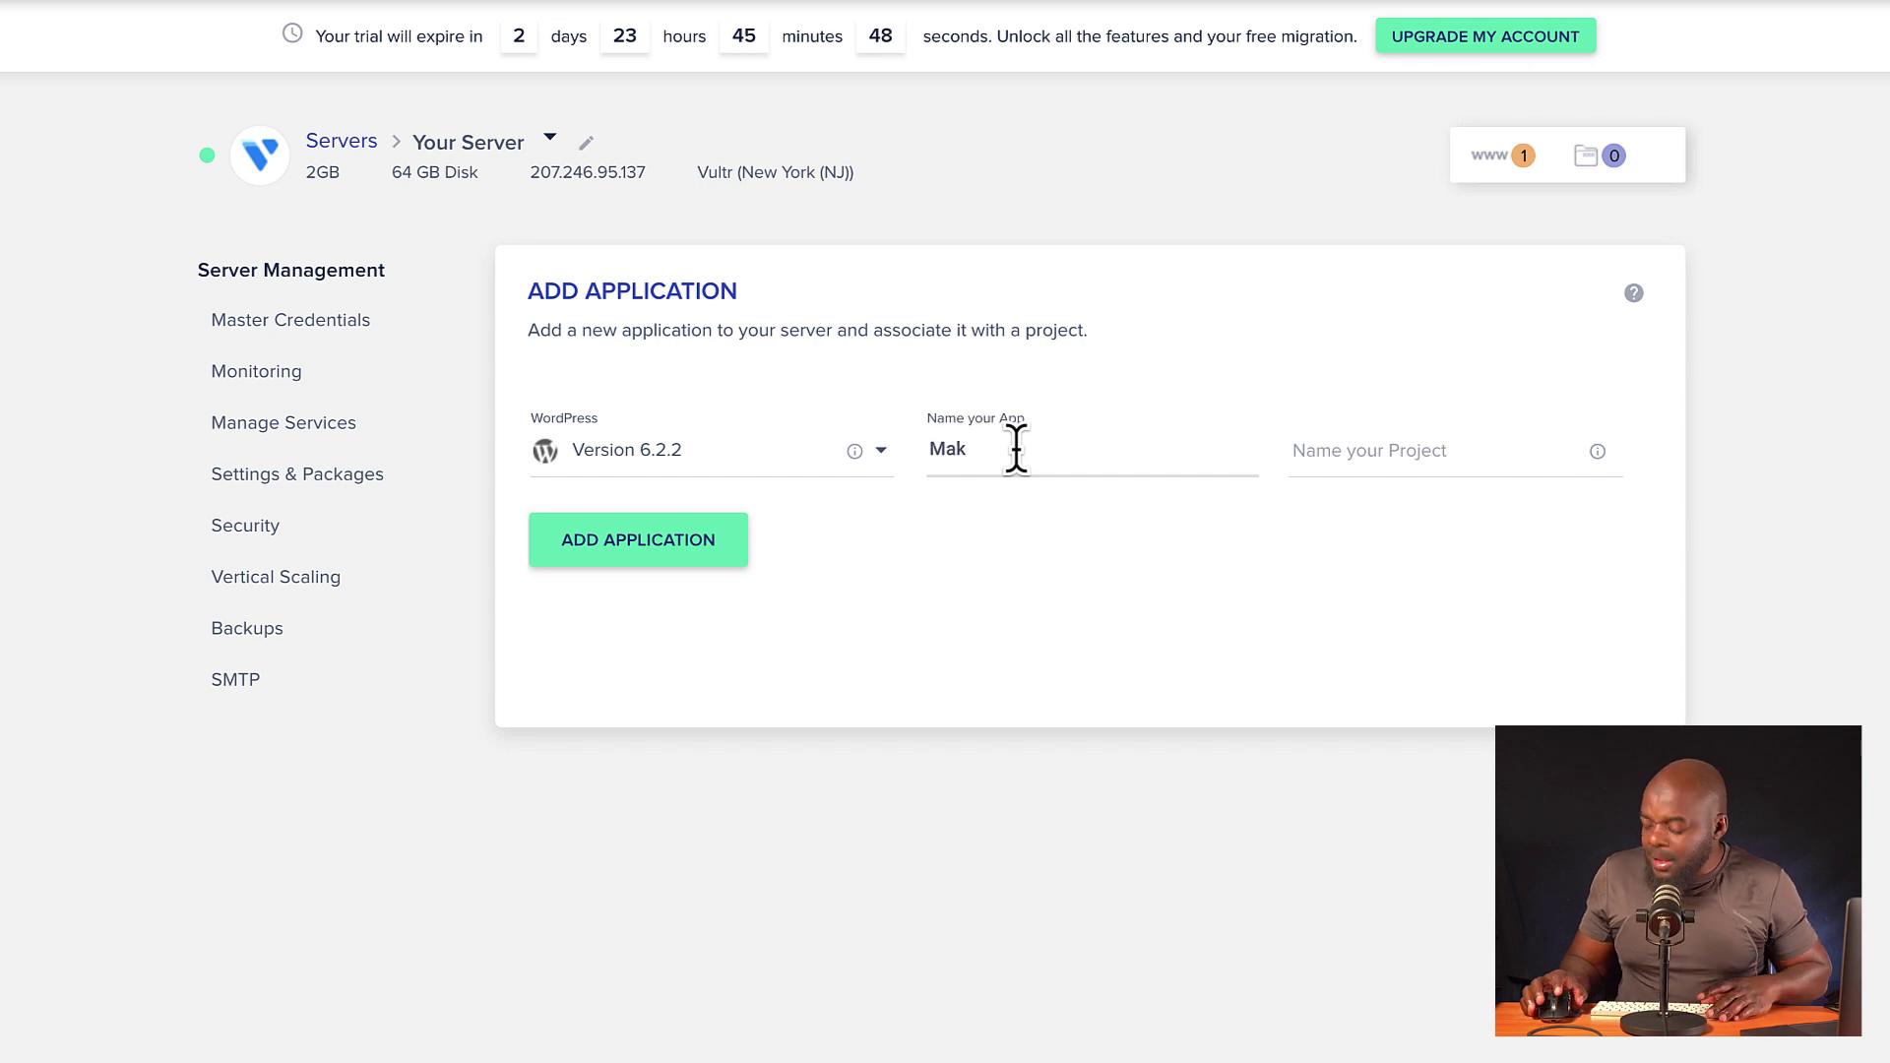
click(1486, 450)
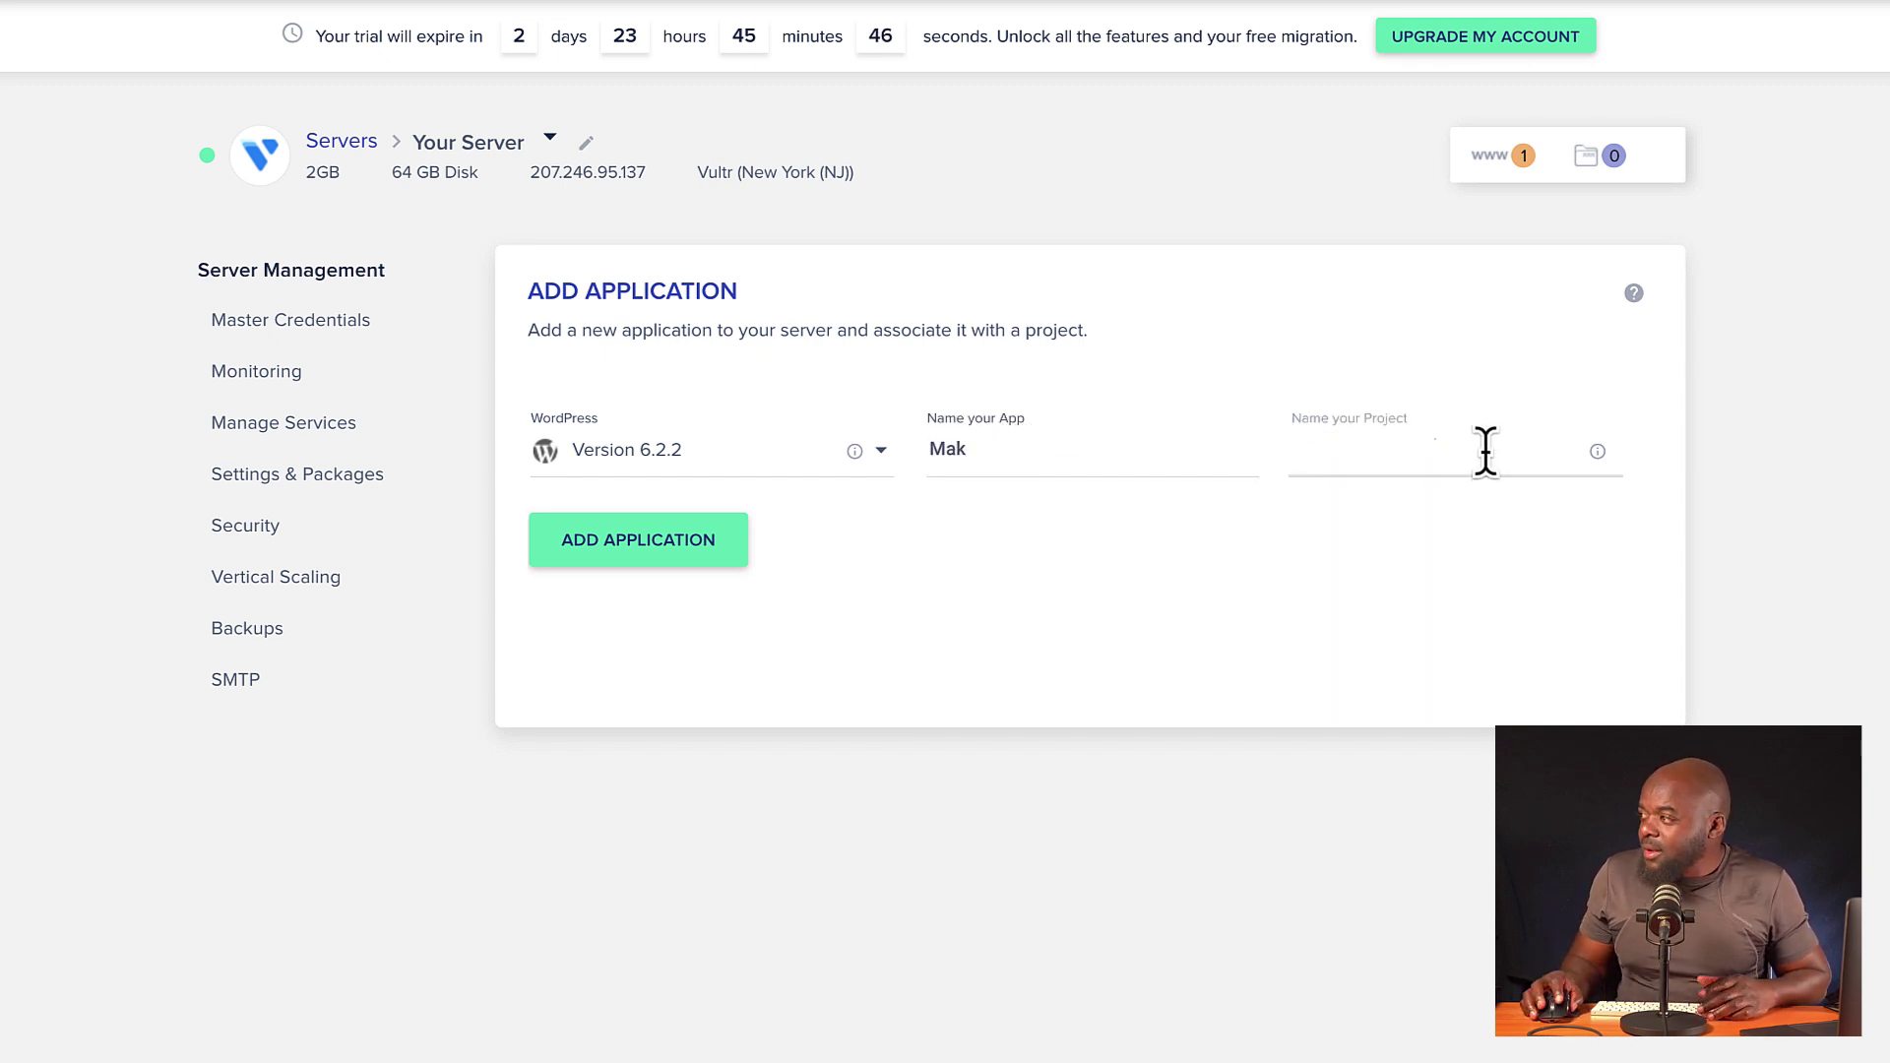
text(Mak)
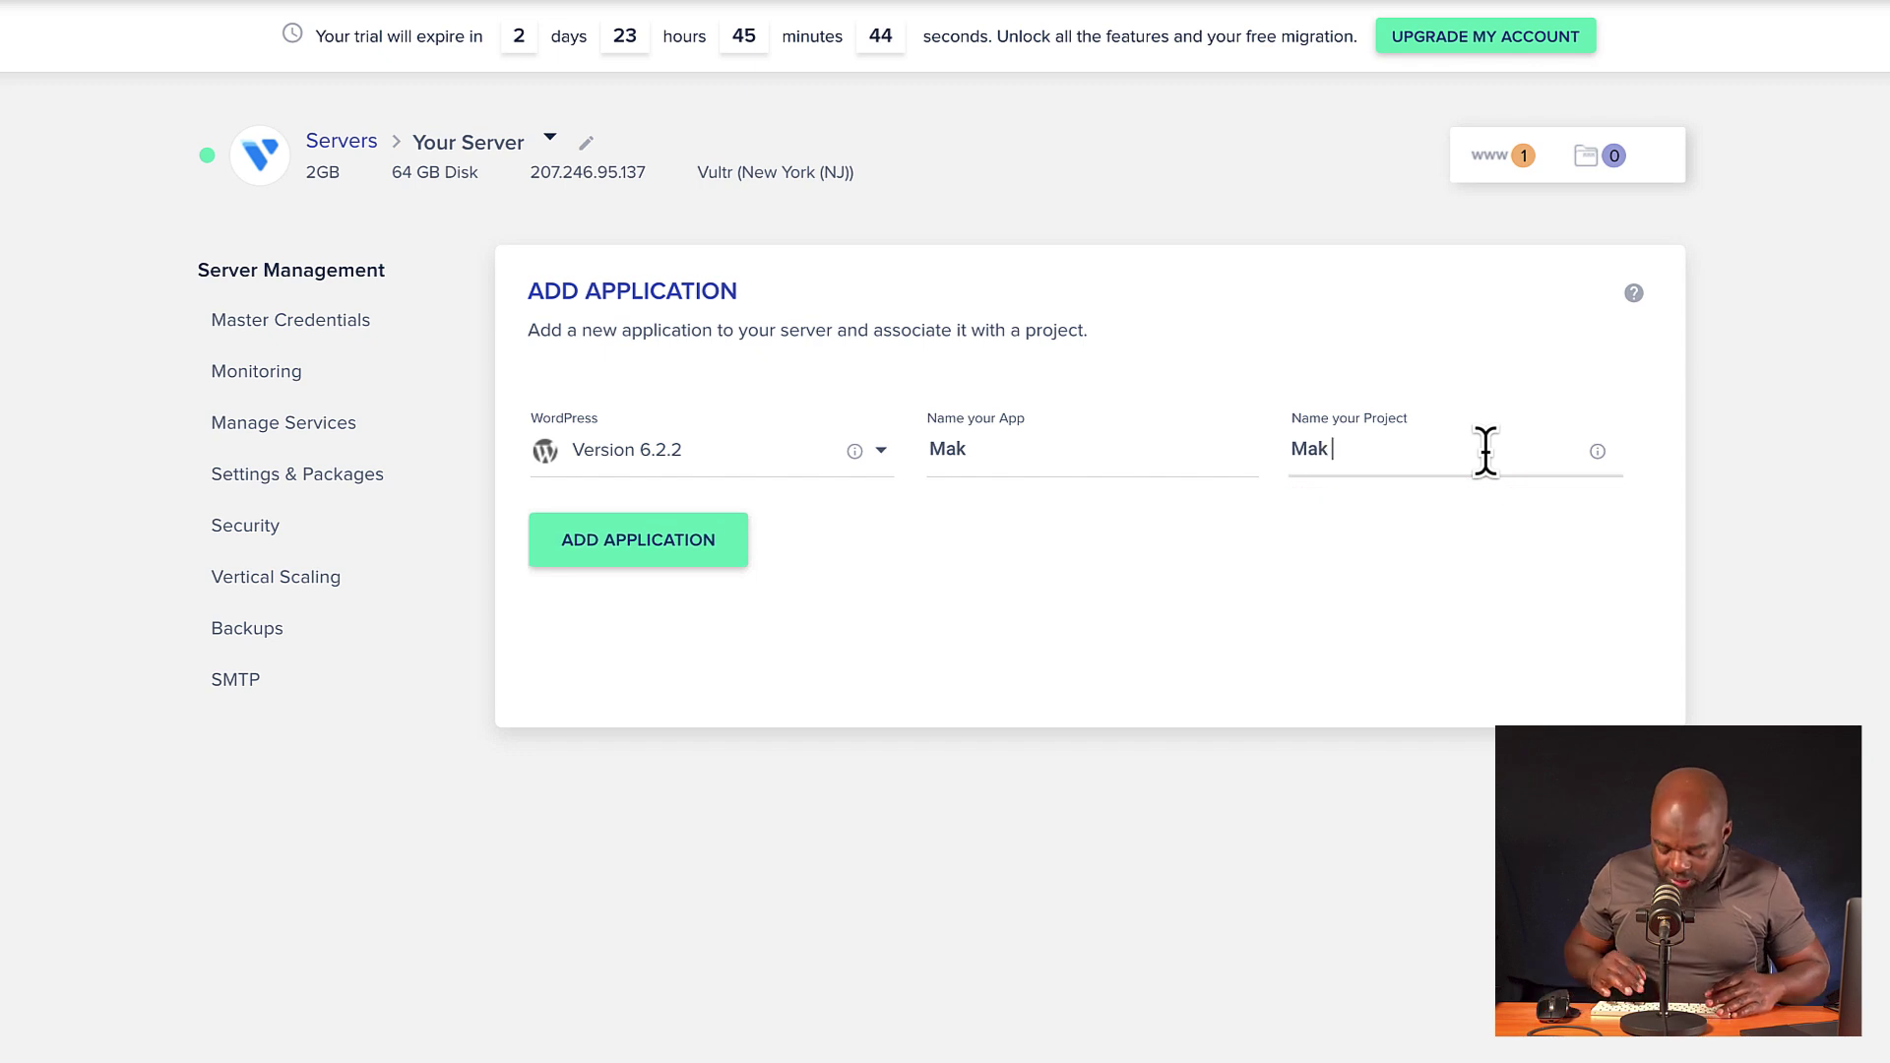
text( Pro)
text(ject)
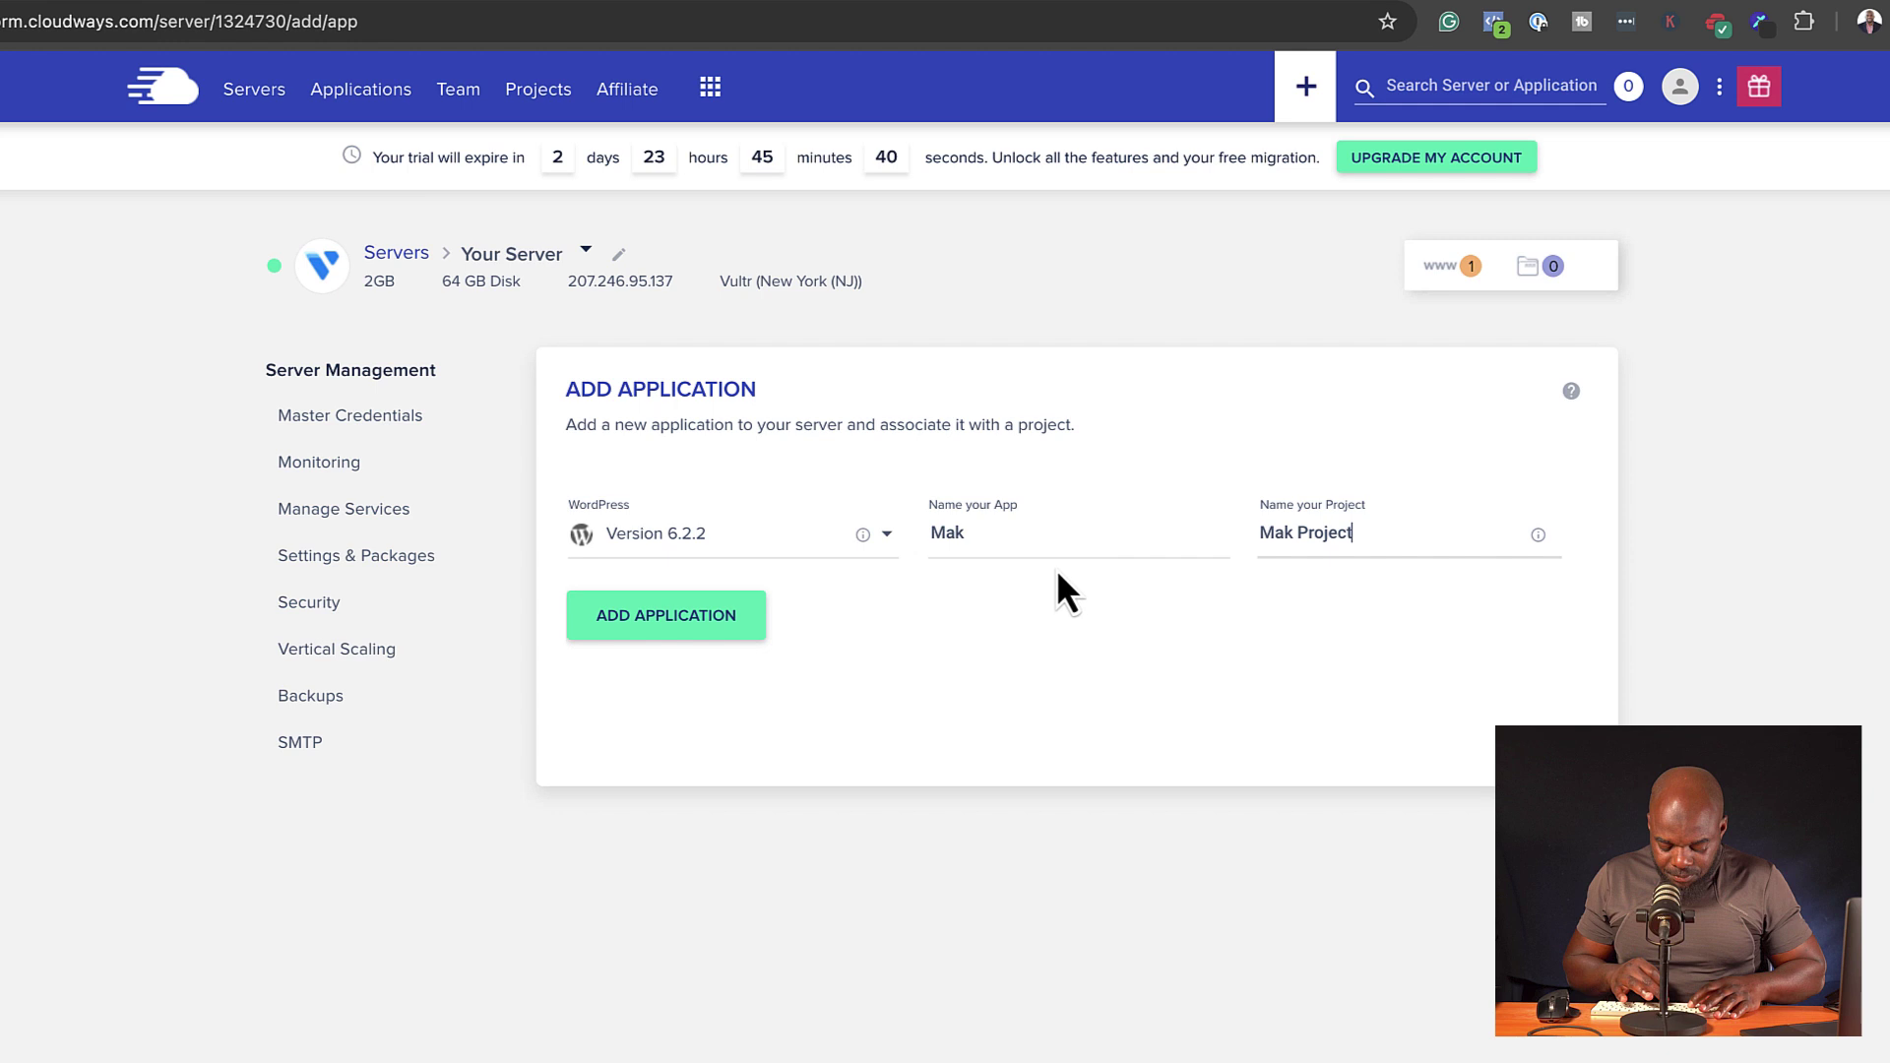
Create the Mak application, then open its Access Details from the Applications list
click(707, 625)
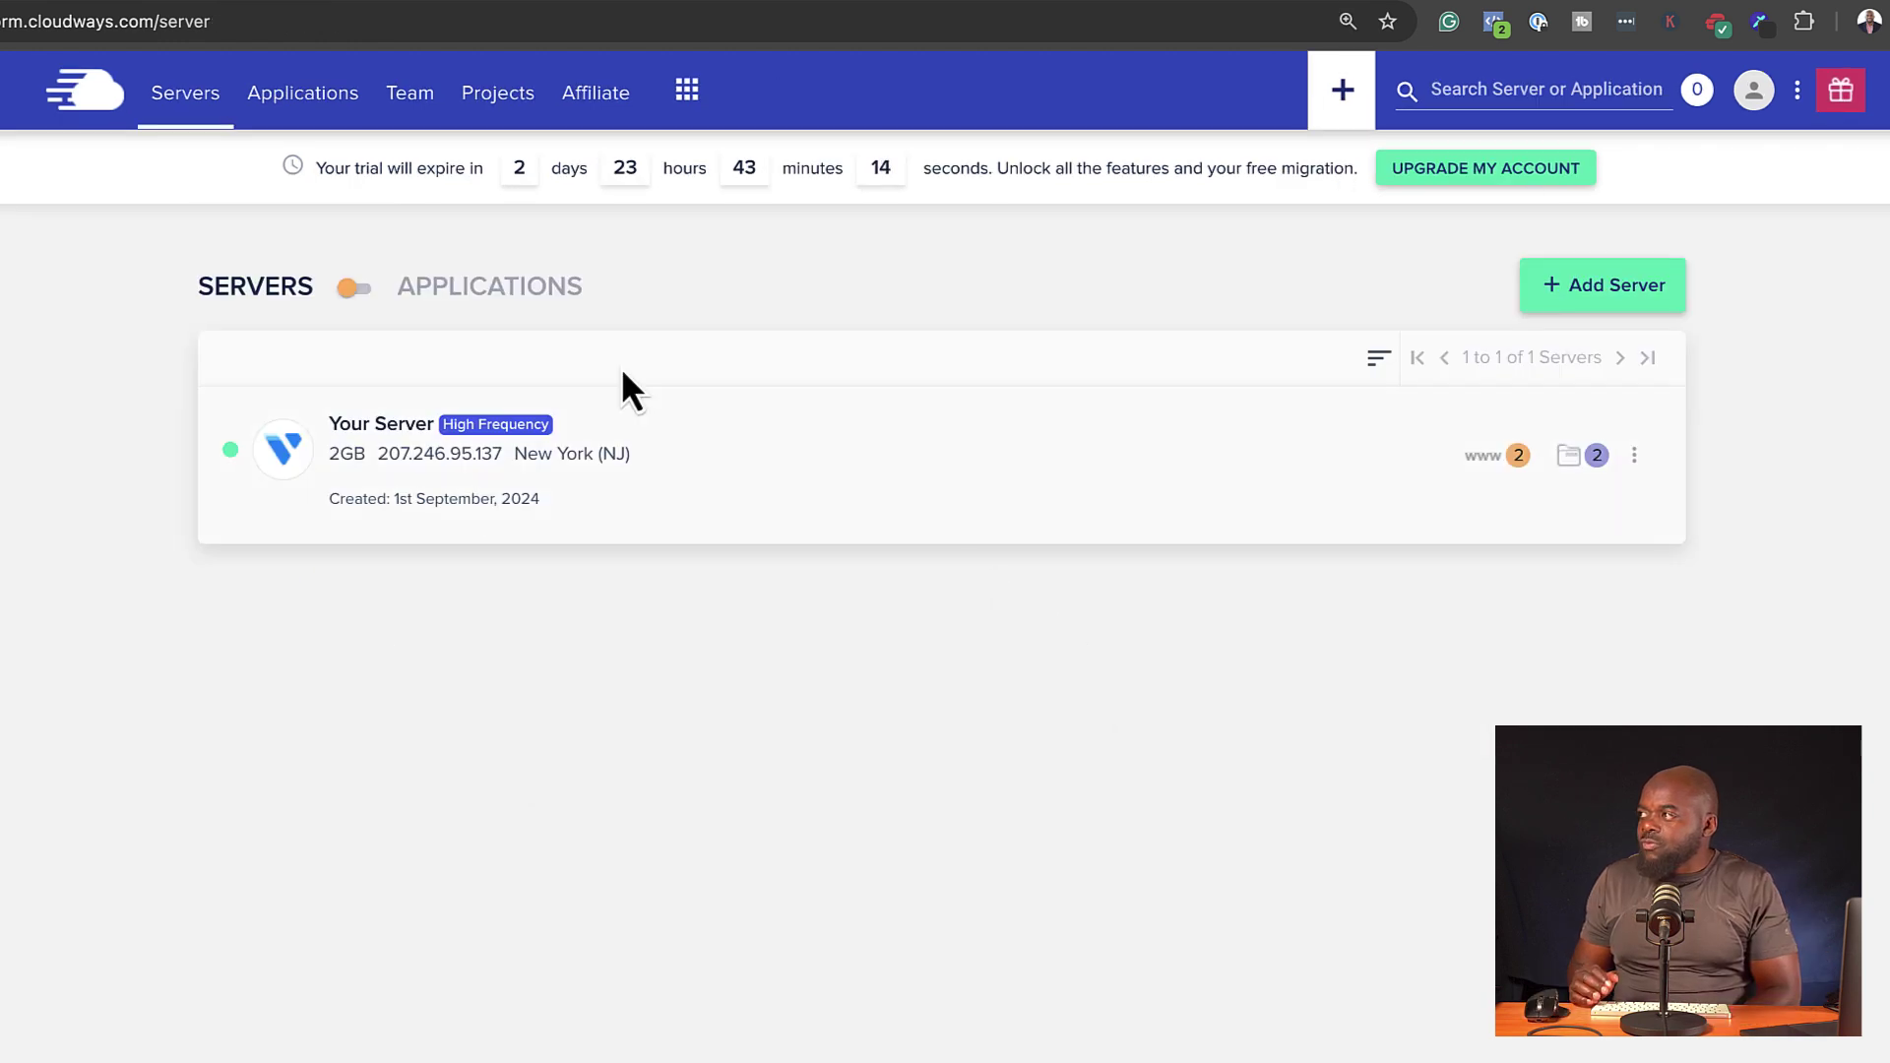
click(340, 116)
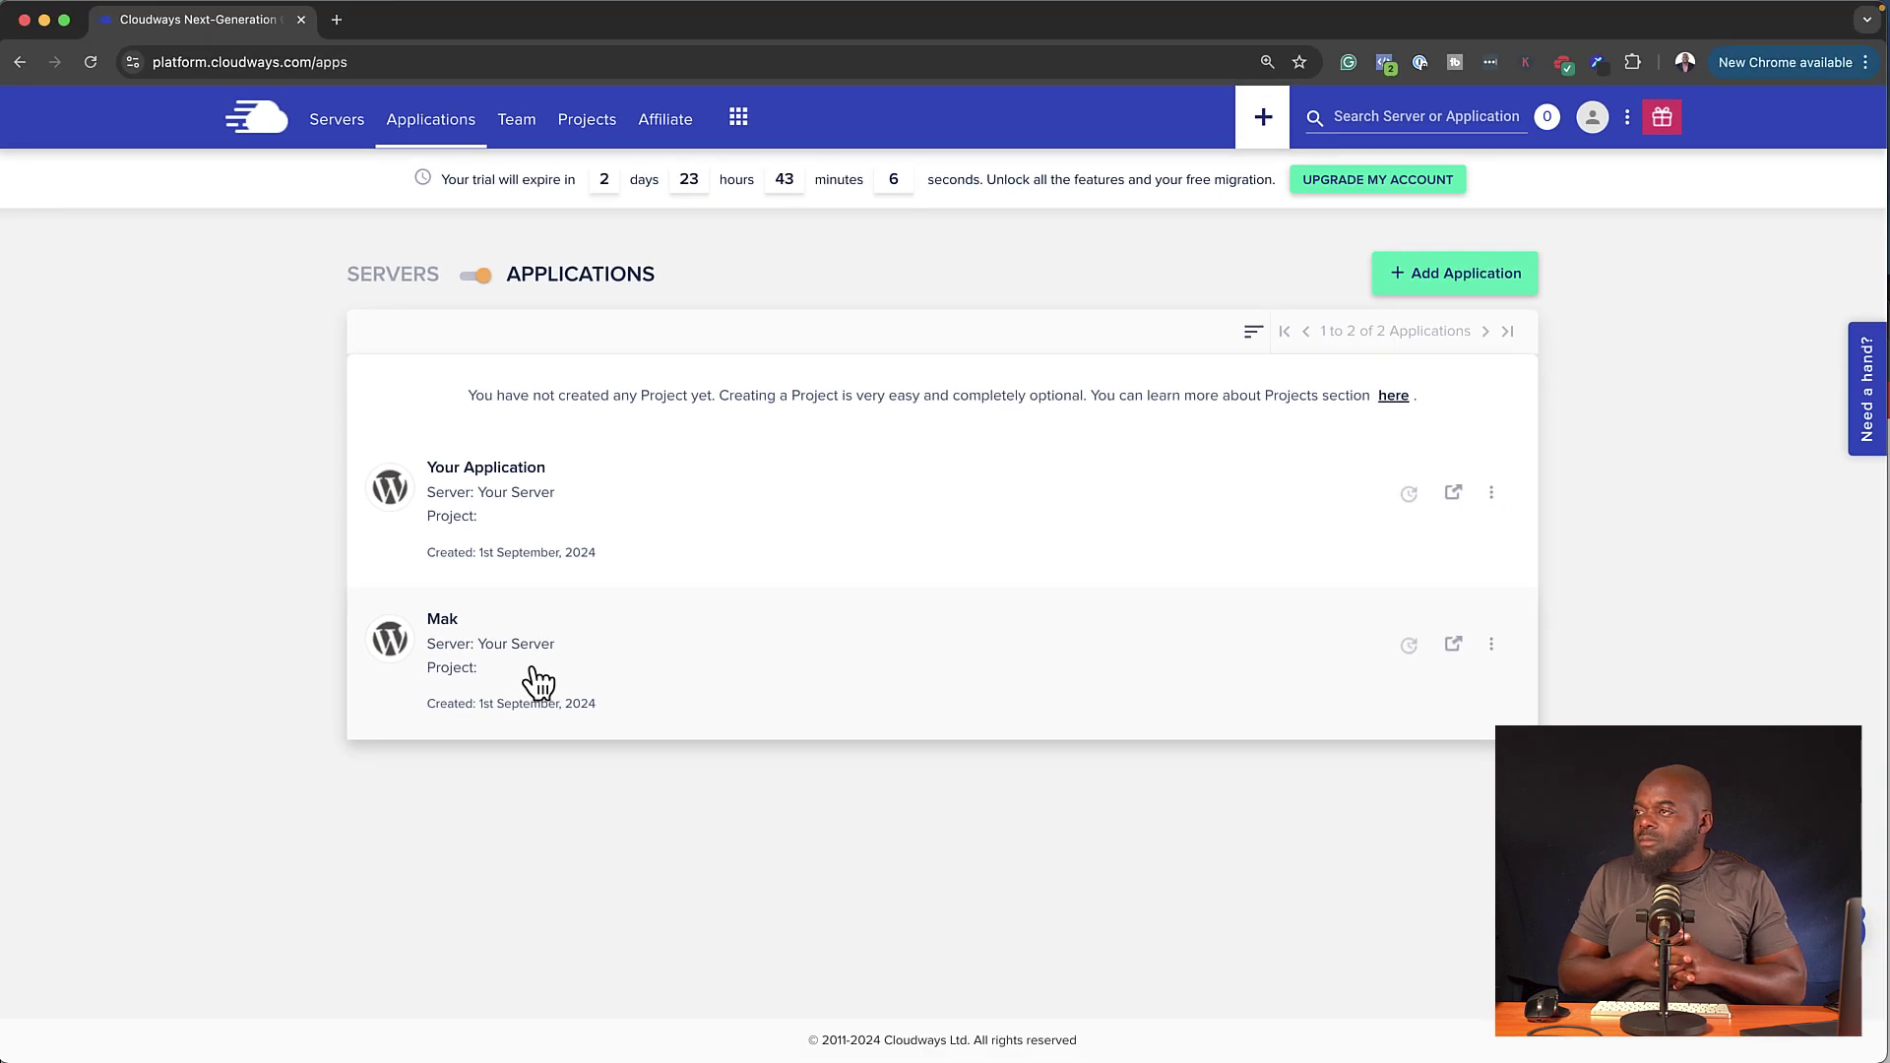
click(537, 683)
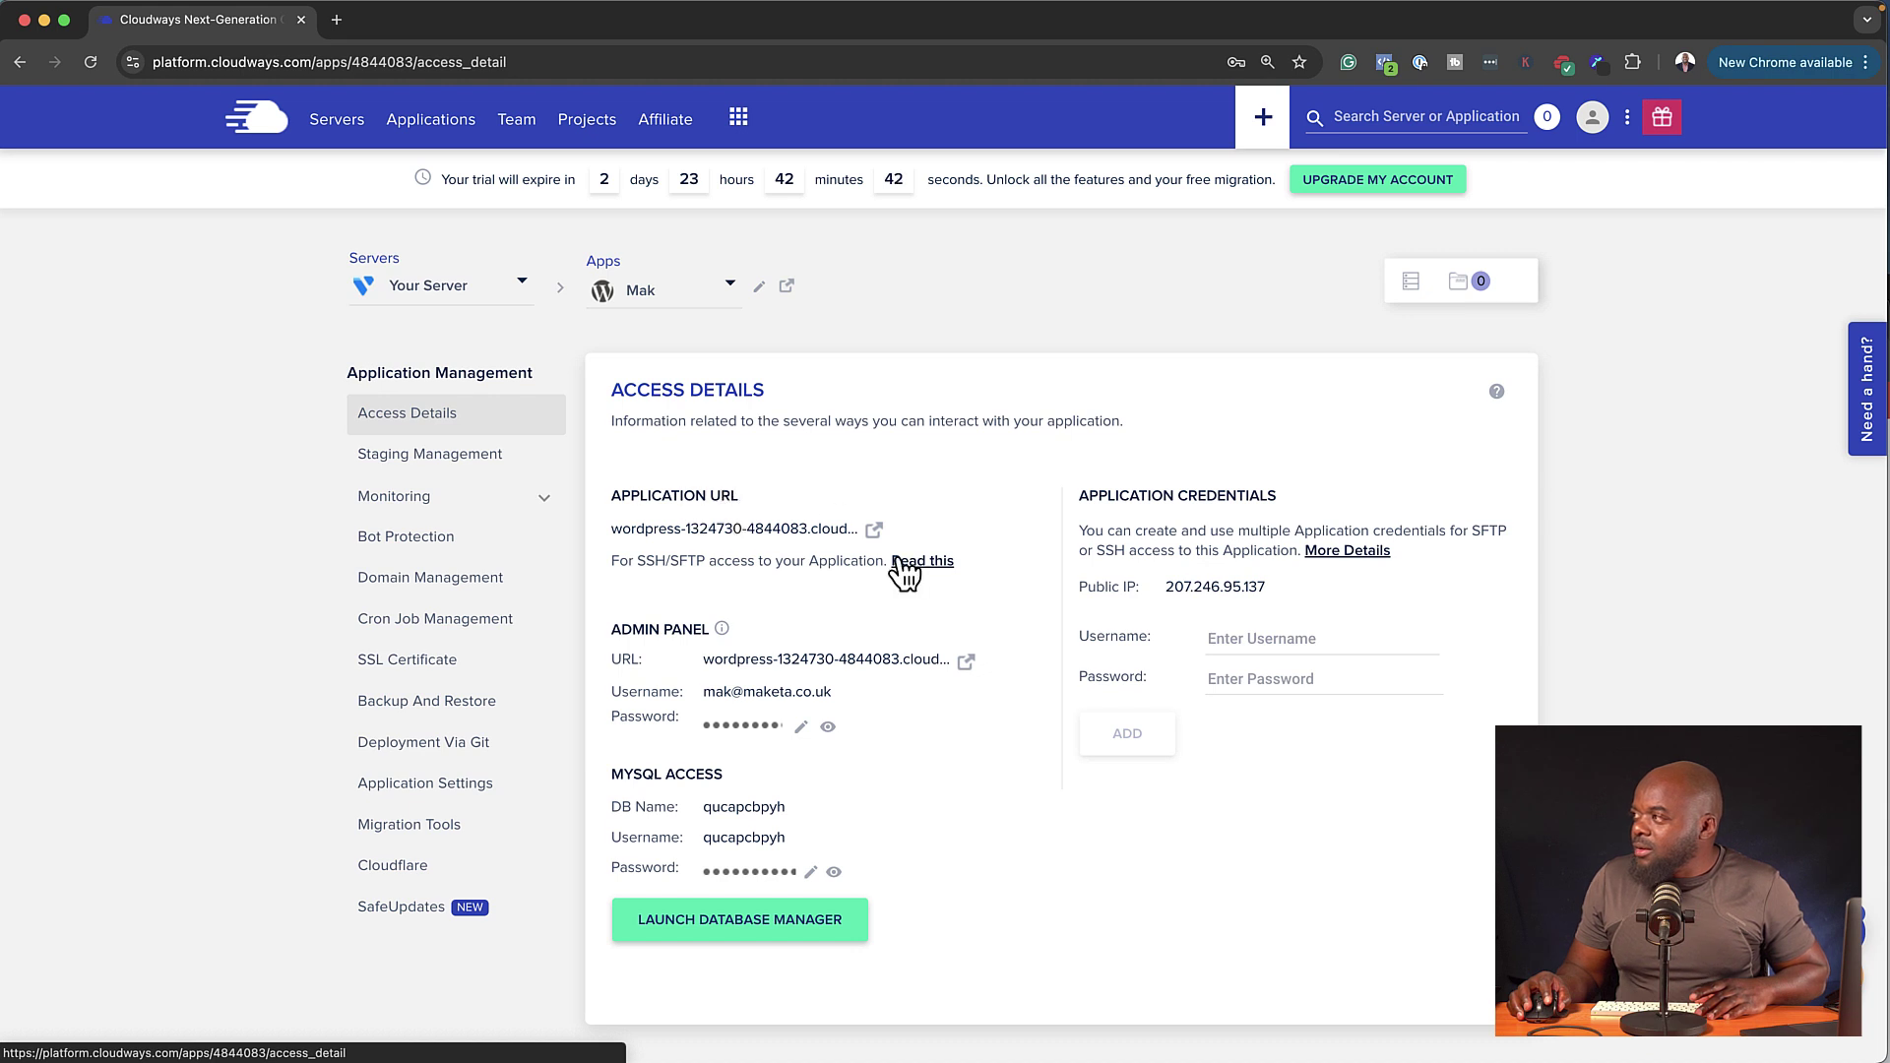
Open the live Mak site in a new tab, browse its homepage, and return to Cloudways
click(875, 531)
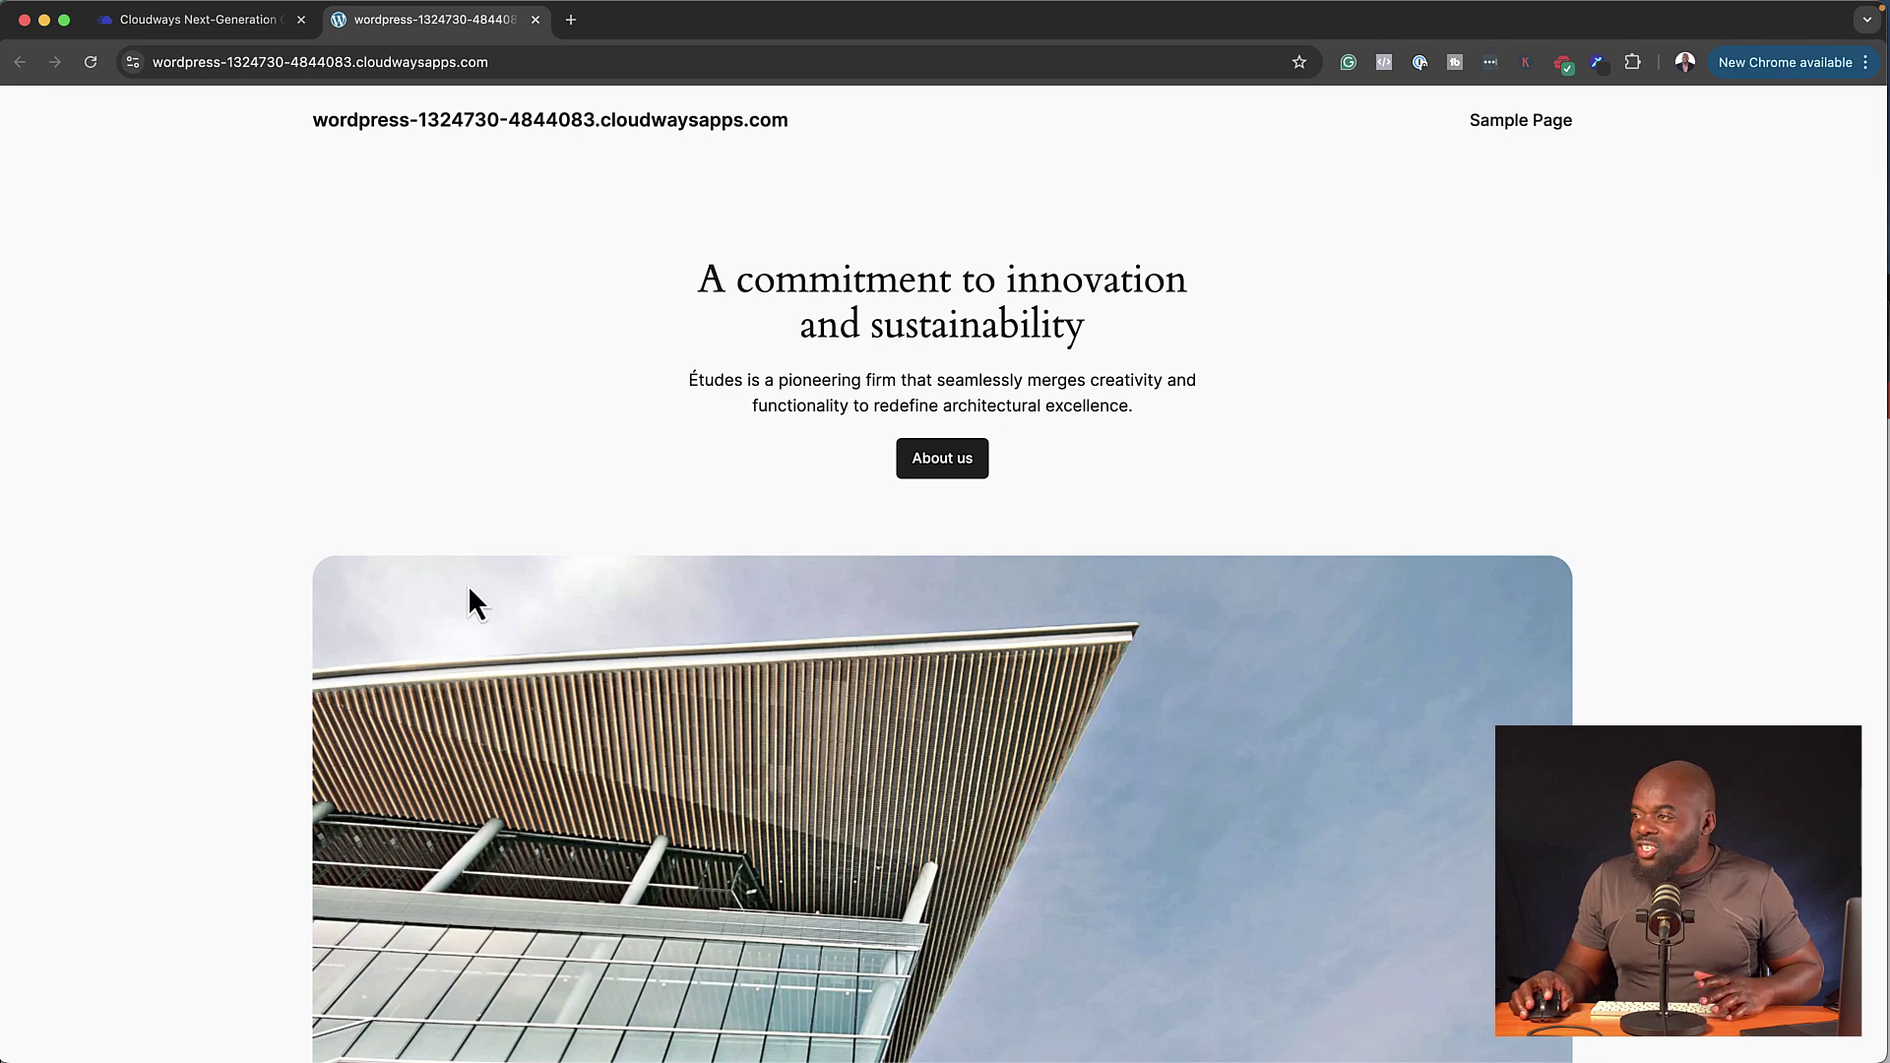
scroll(469, 577, down, 20)
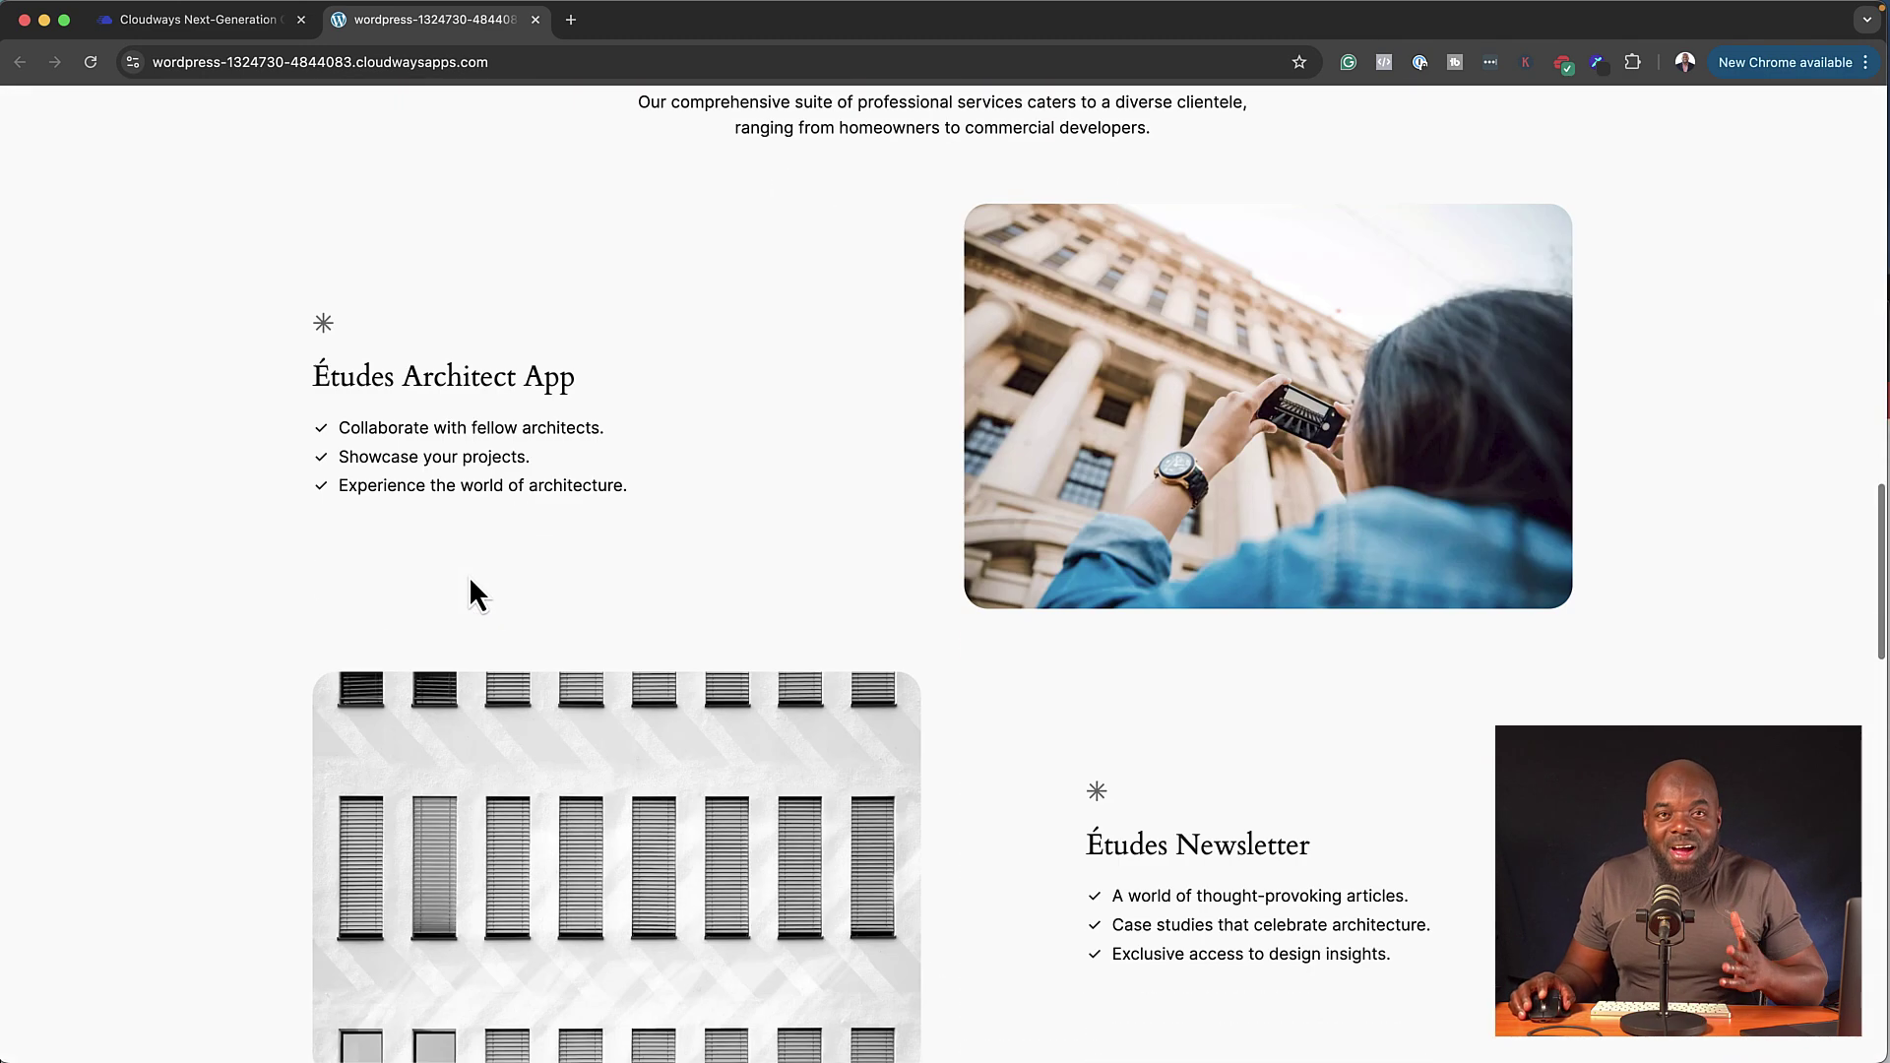
scroll(470, 575, down, 15)
scroll(471, 573, up, 20)
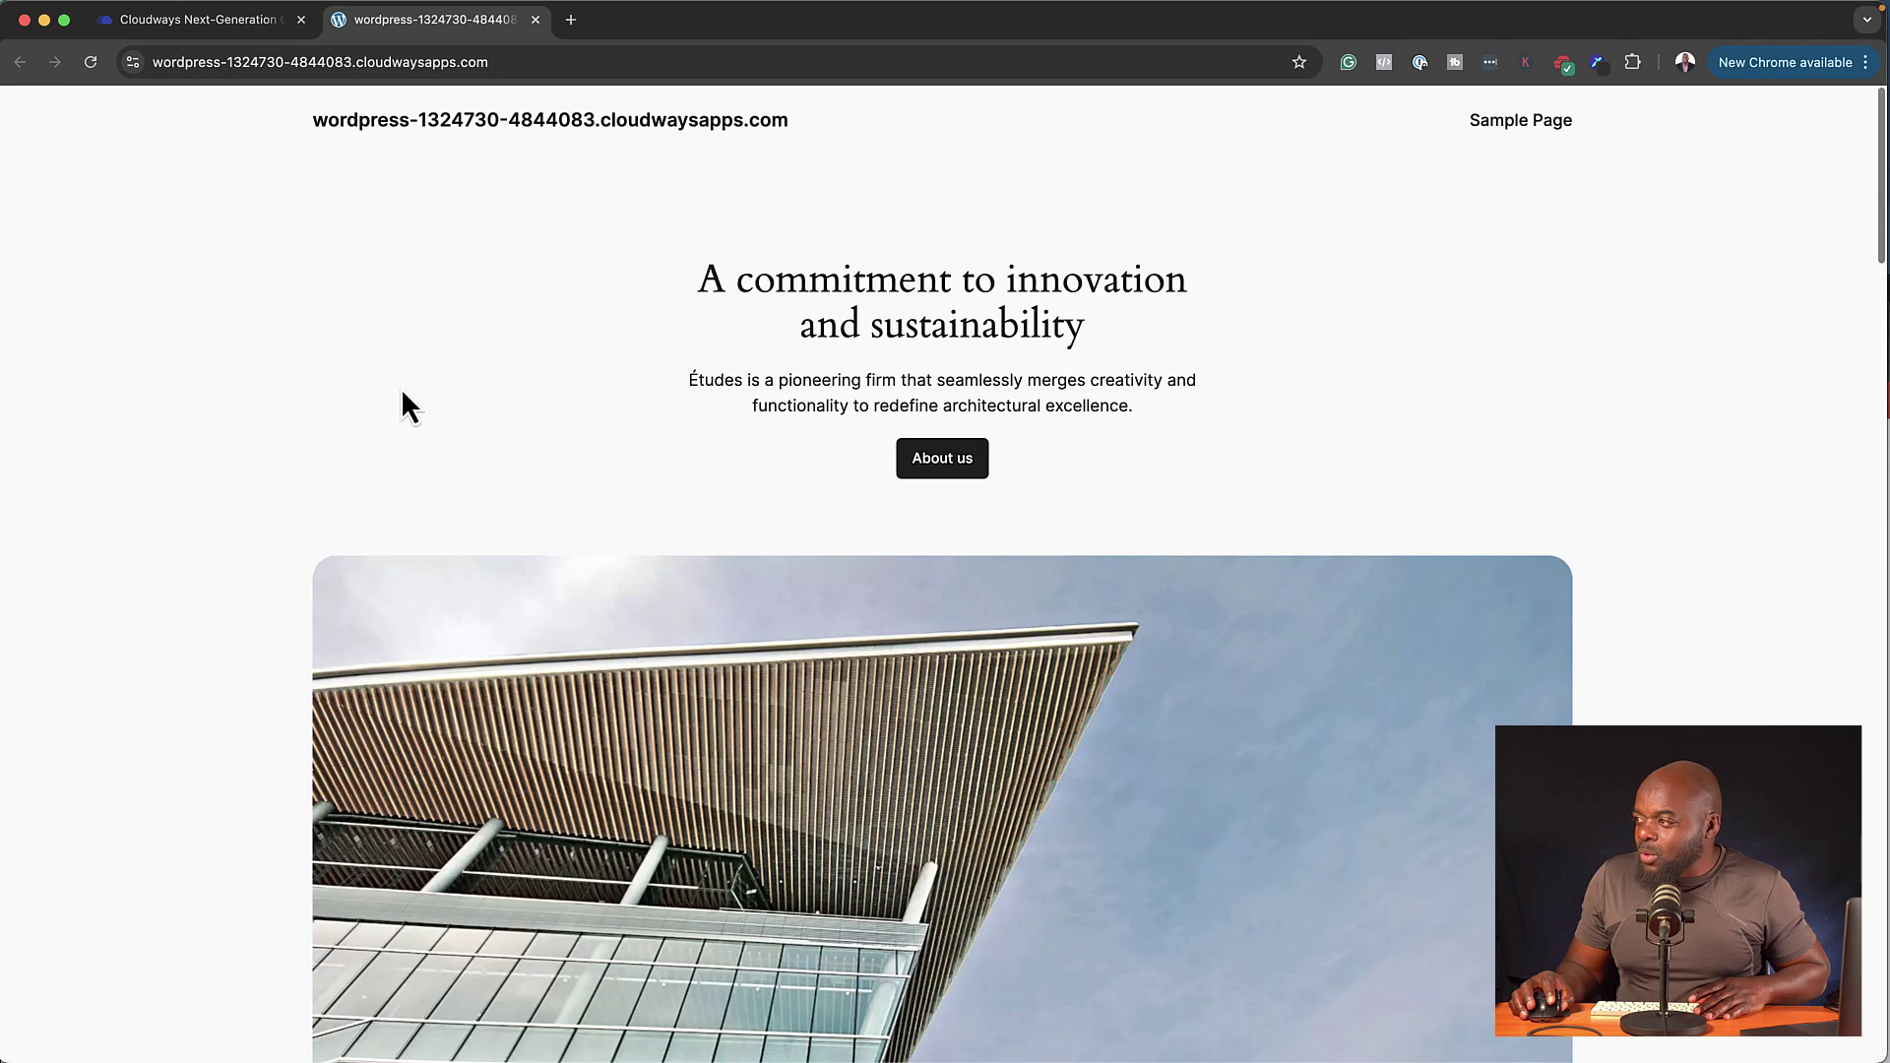
click(197, 19)
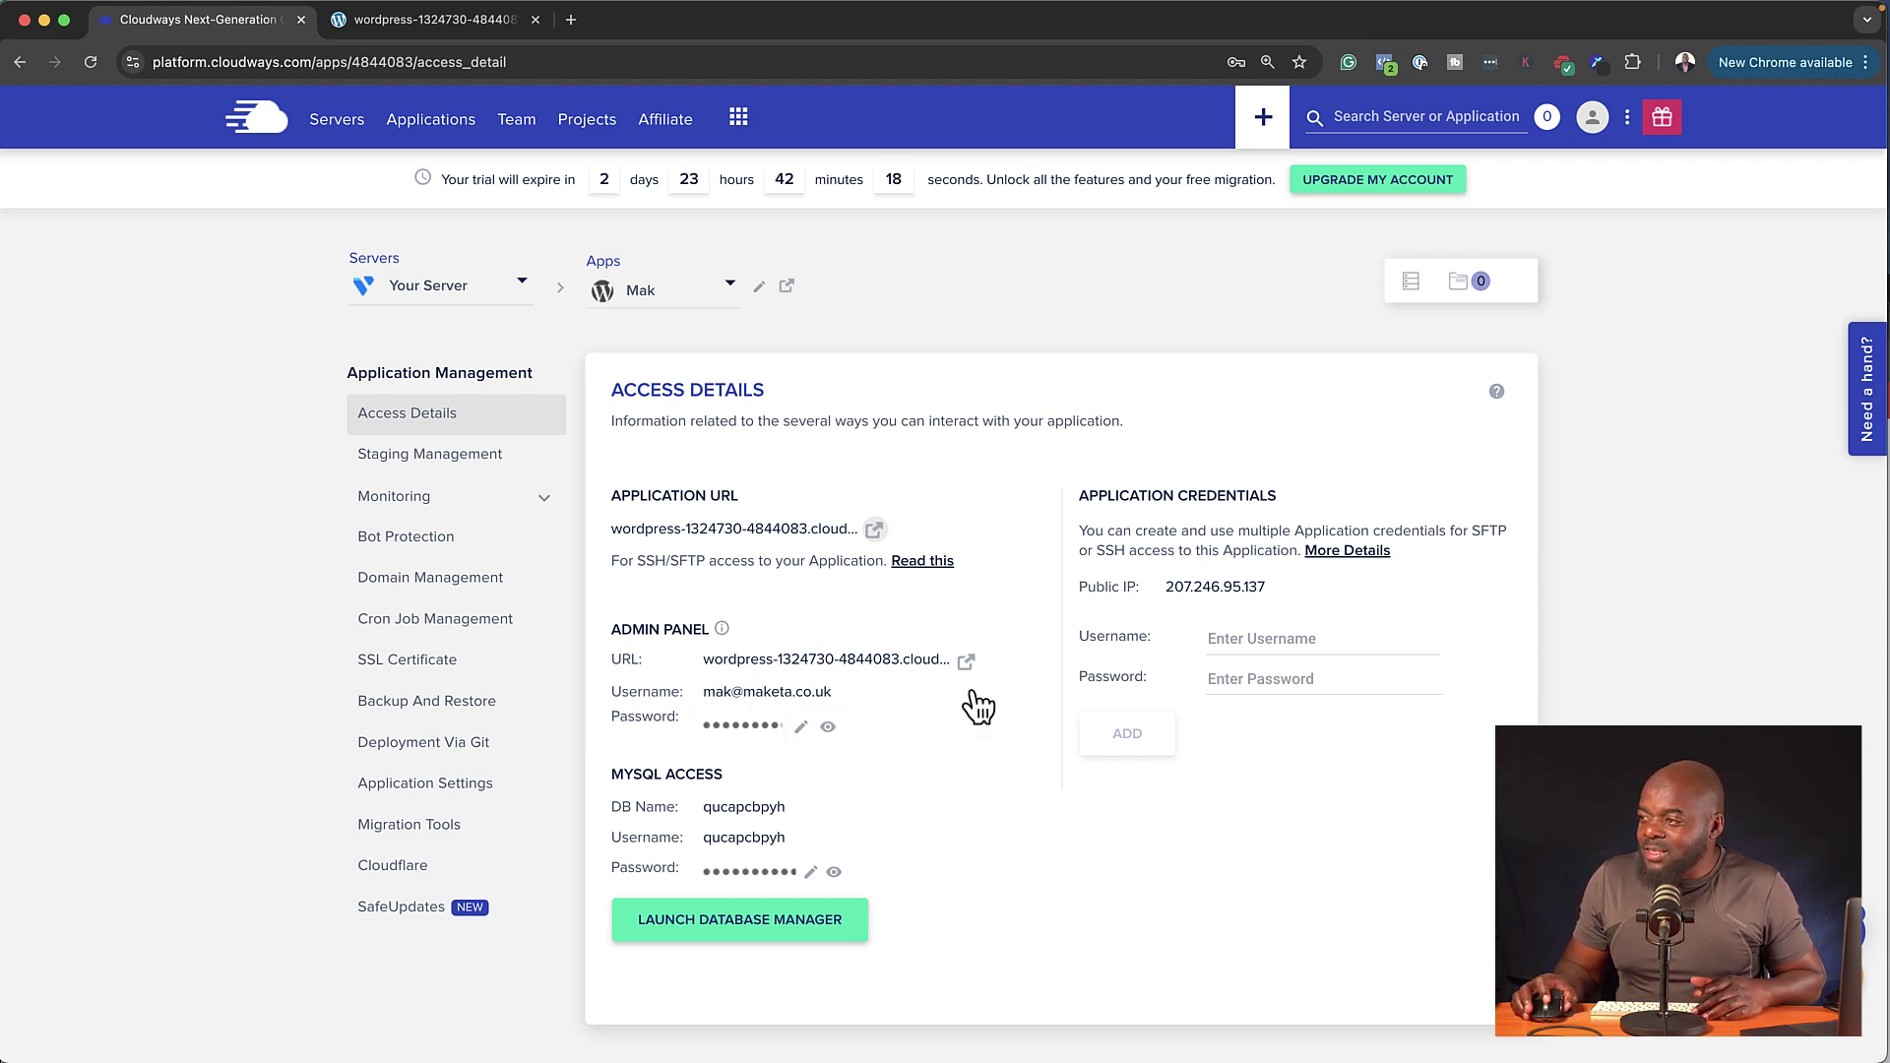
Log into the Mak WordPress admin with the Cloudways-provided credentials and Remember Me ticked
click(967, 662)
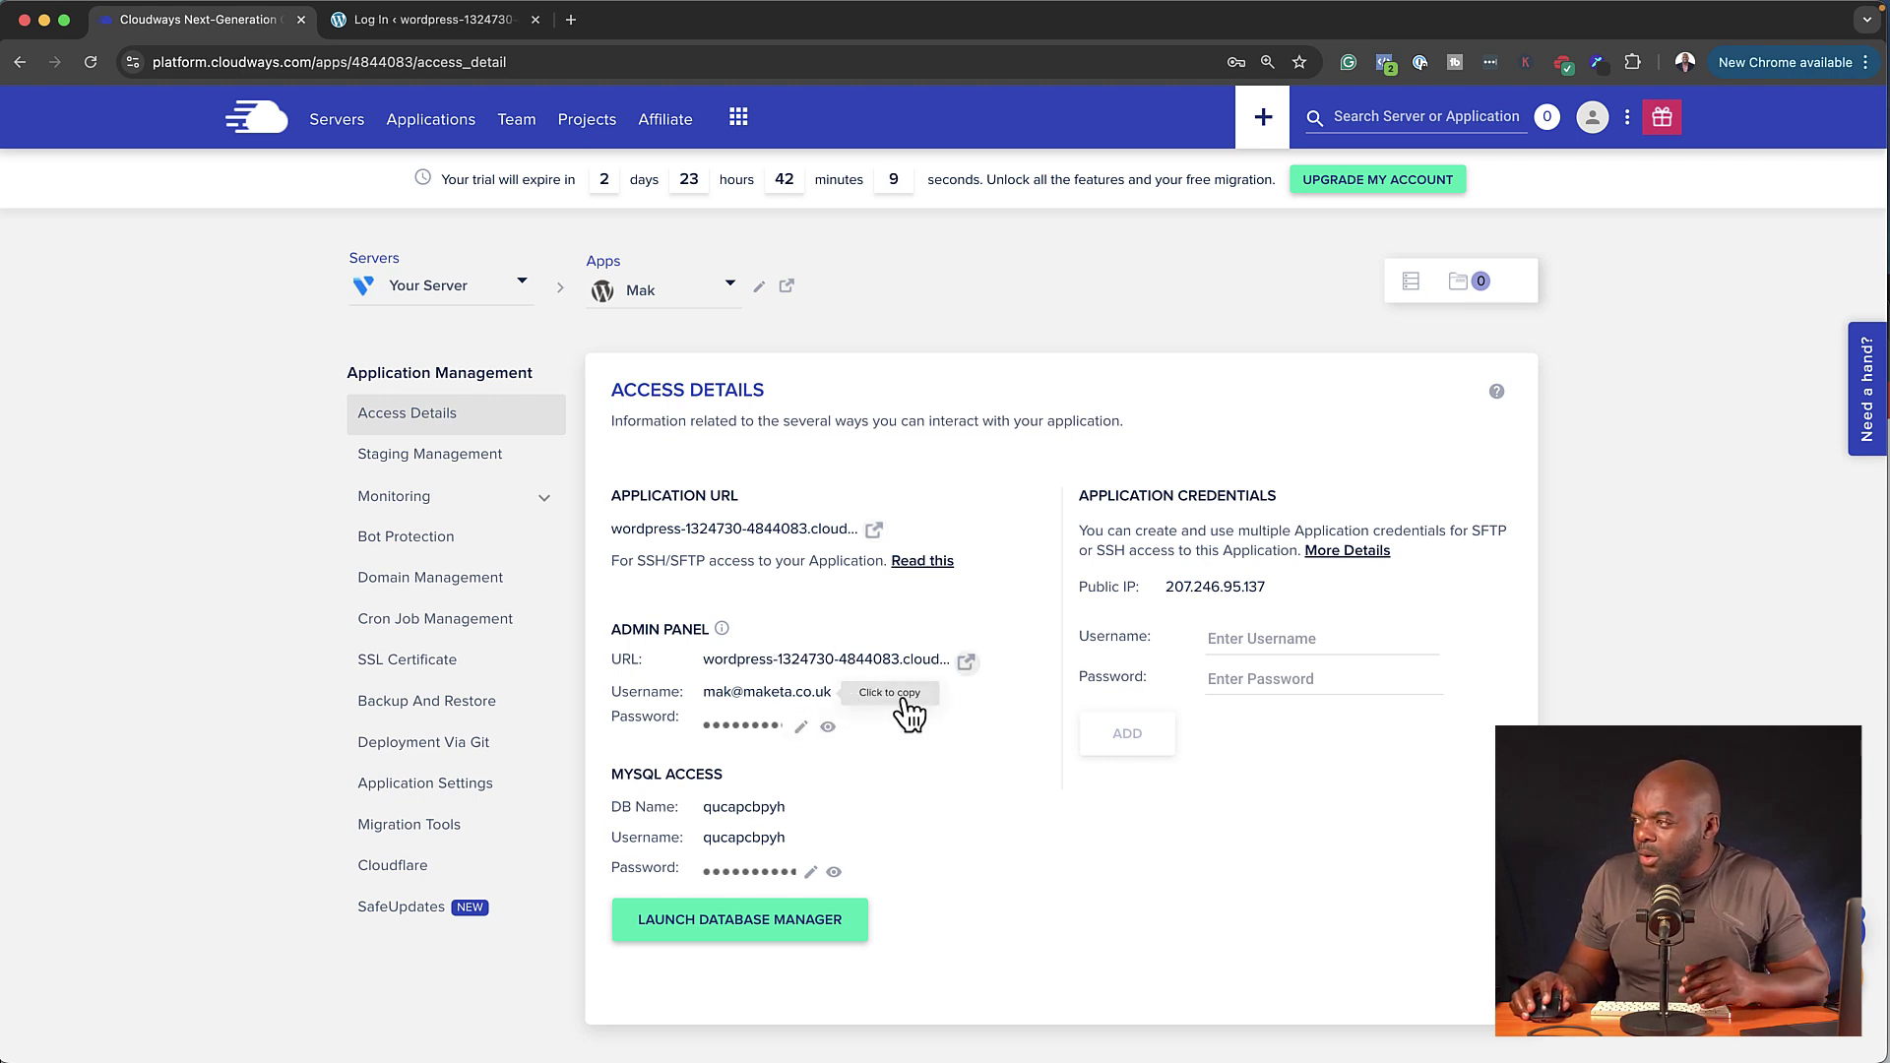
click(478, 27)
click(248, 22)
click(790, 733)
key(ctrl+Tab)
click(815, 437)
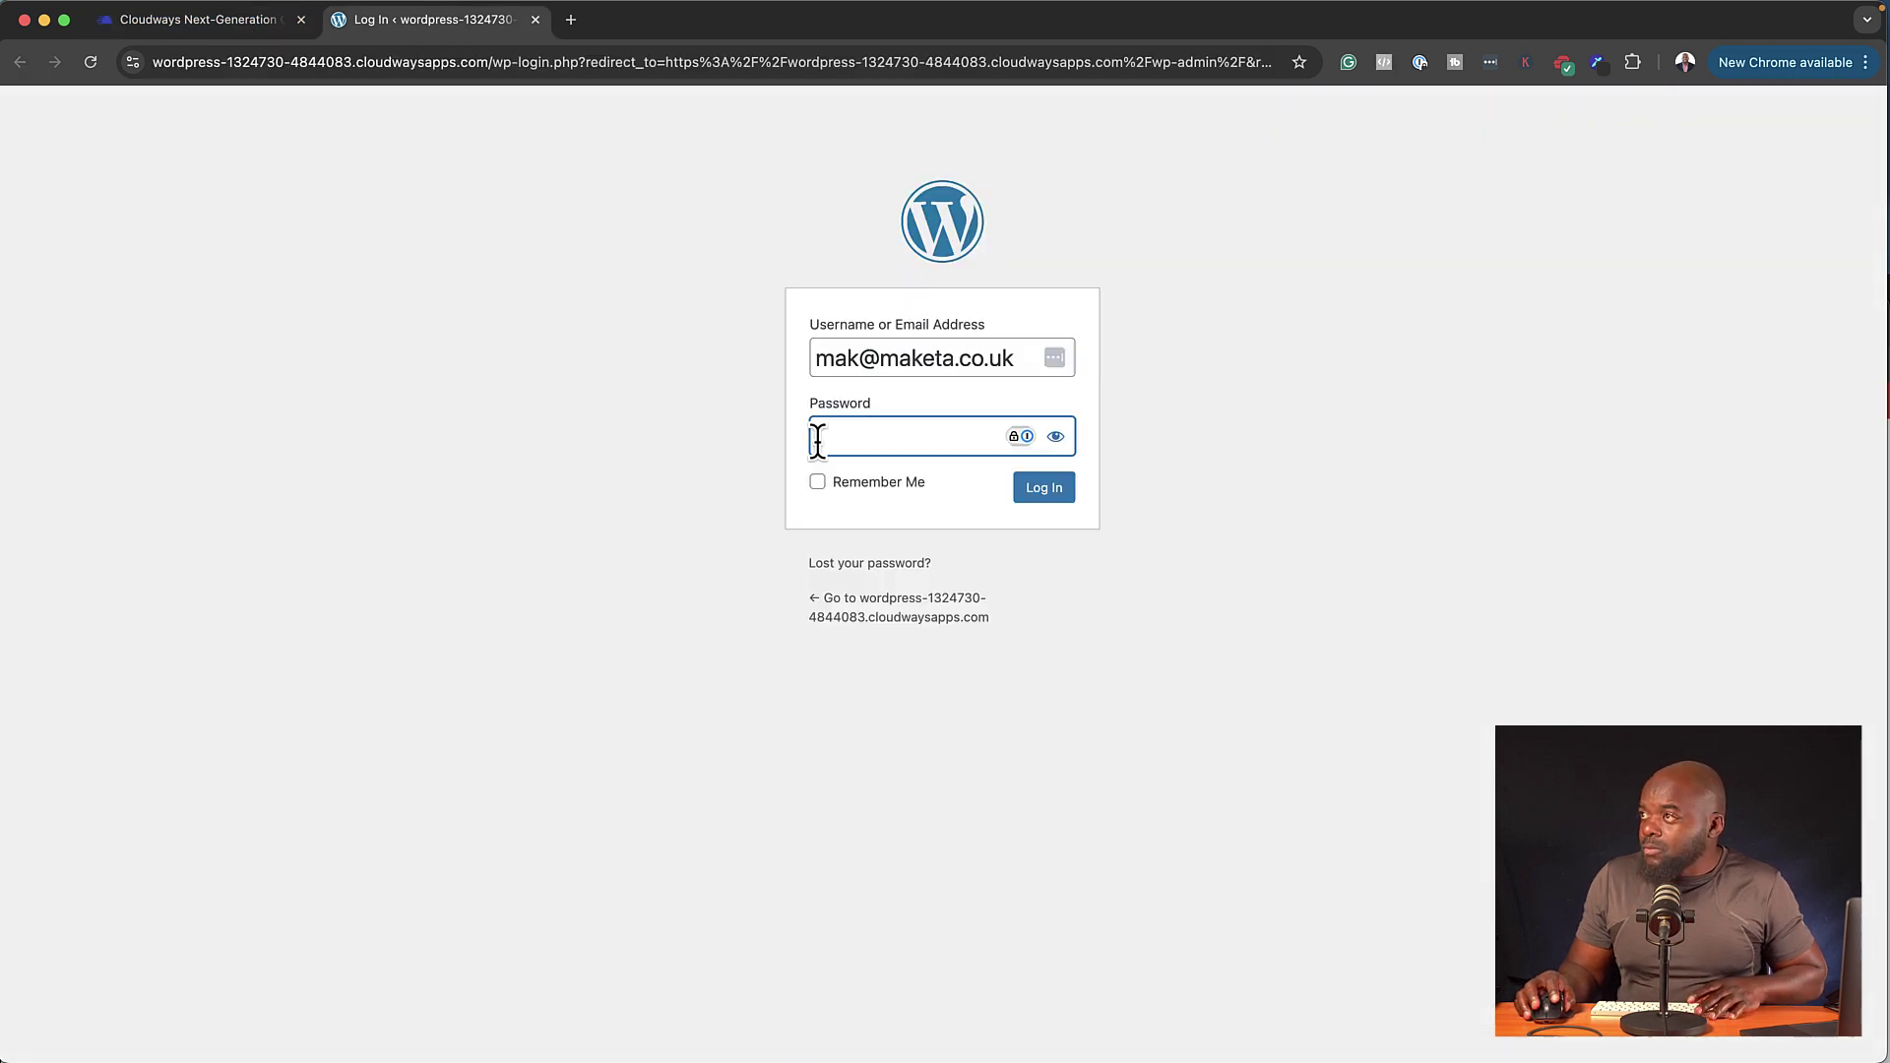
key(super+v)
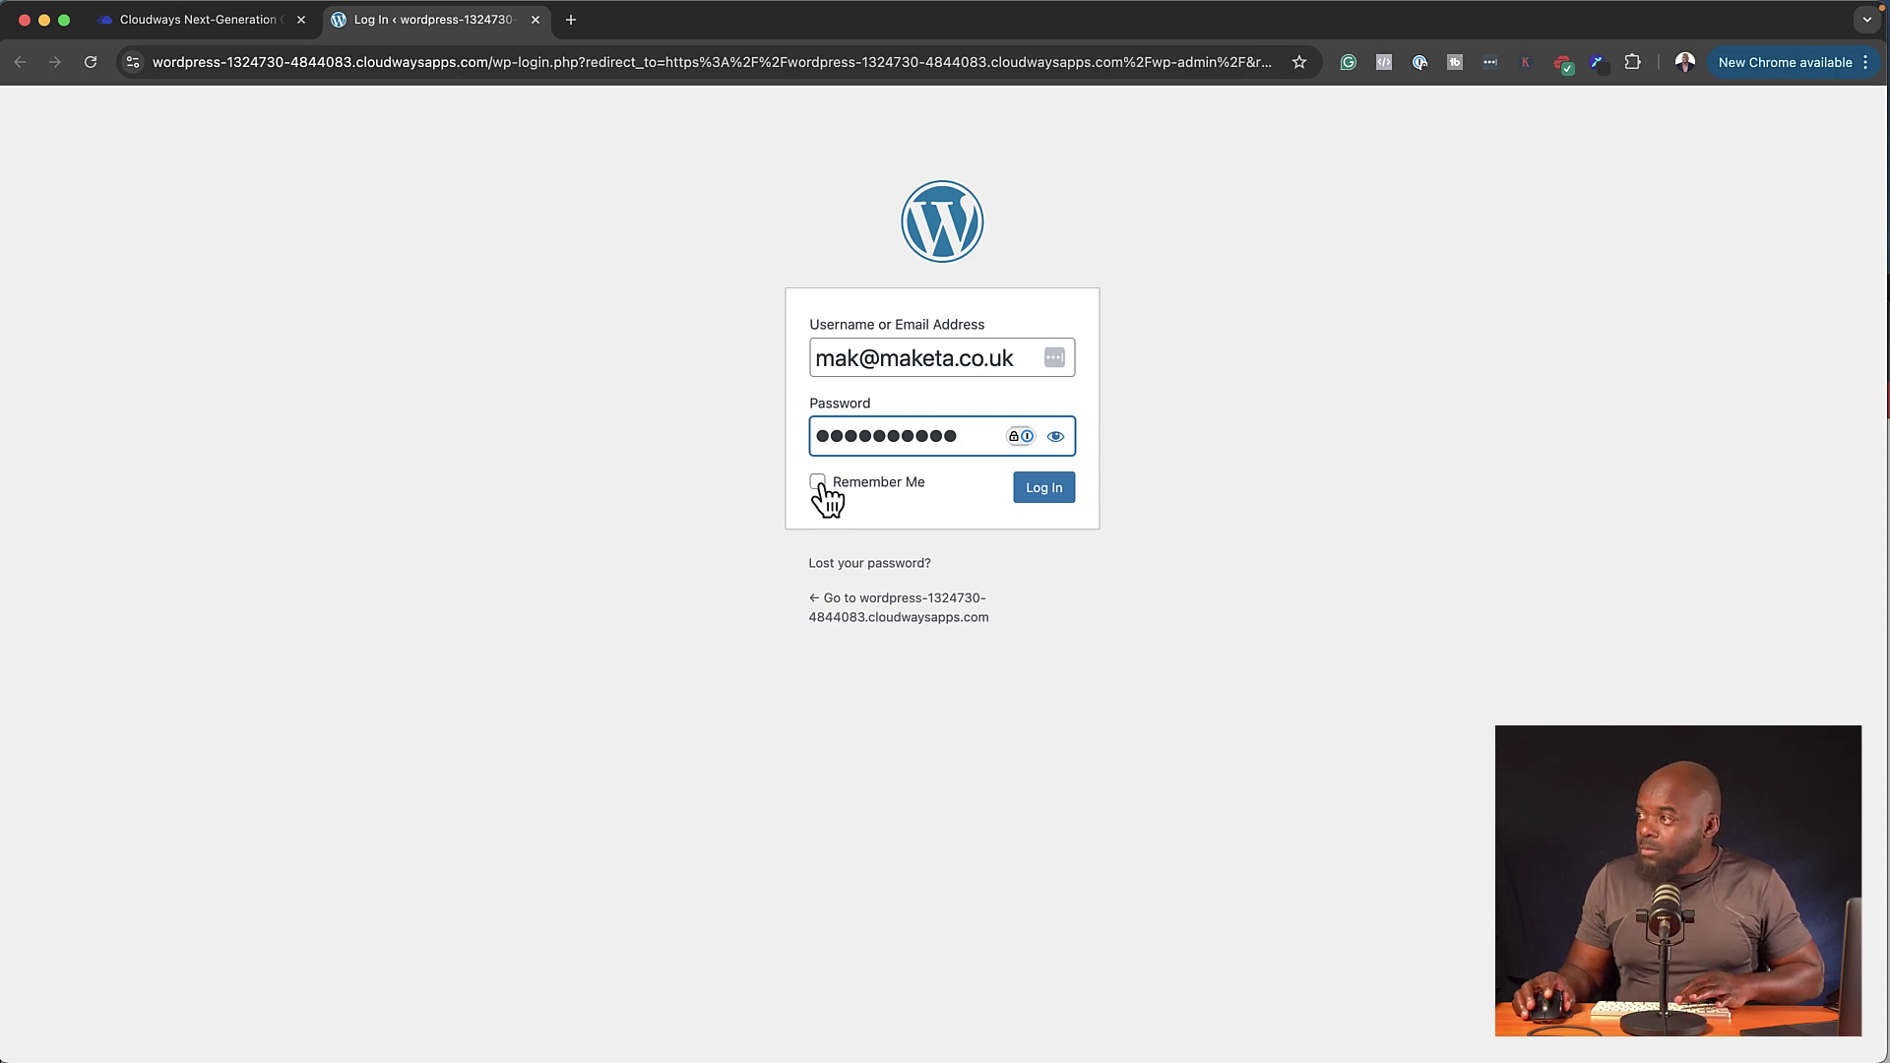
click(818, 483)
click(1064, 492)
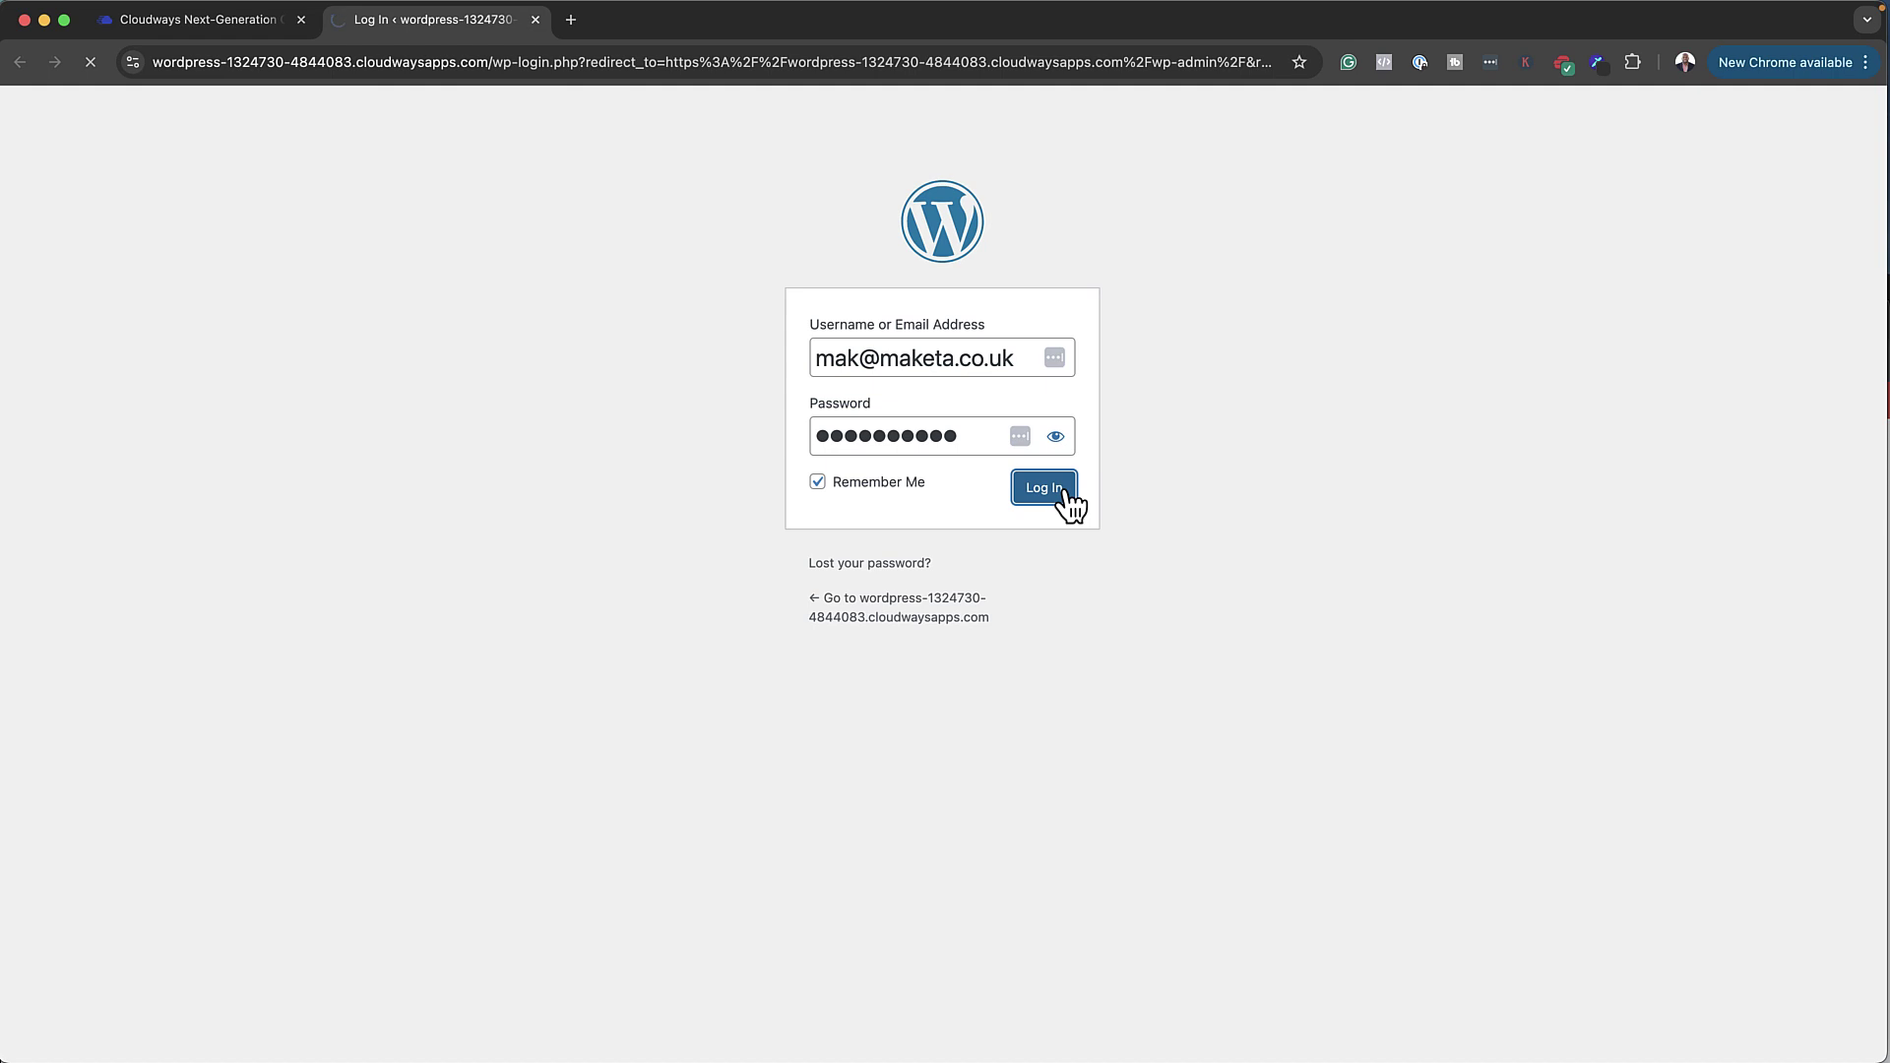
click(249, 22)
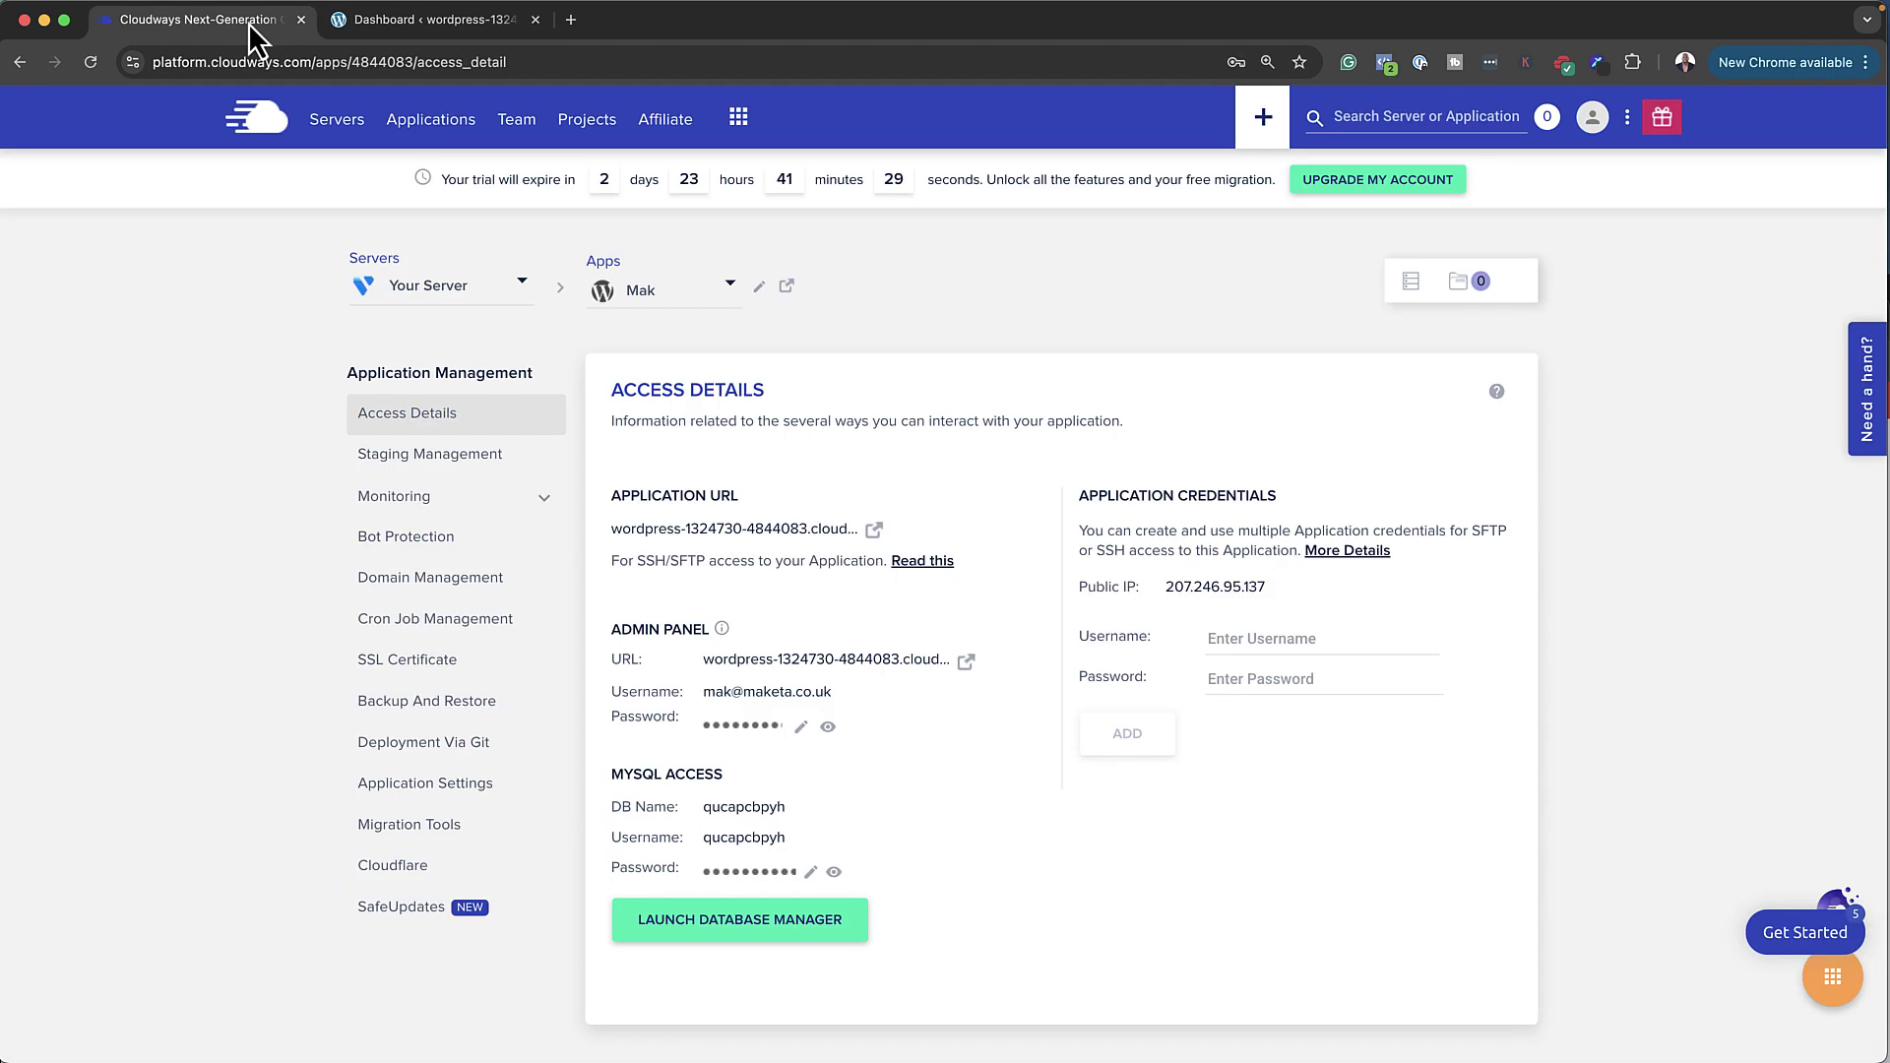
Open Mak's Staging Management page from the Application Management sidebar
click(409, 463)
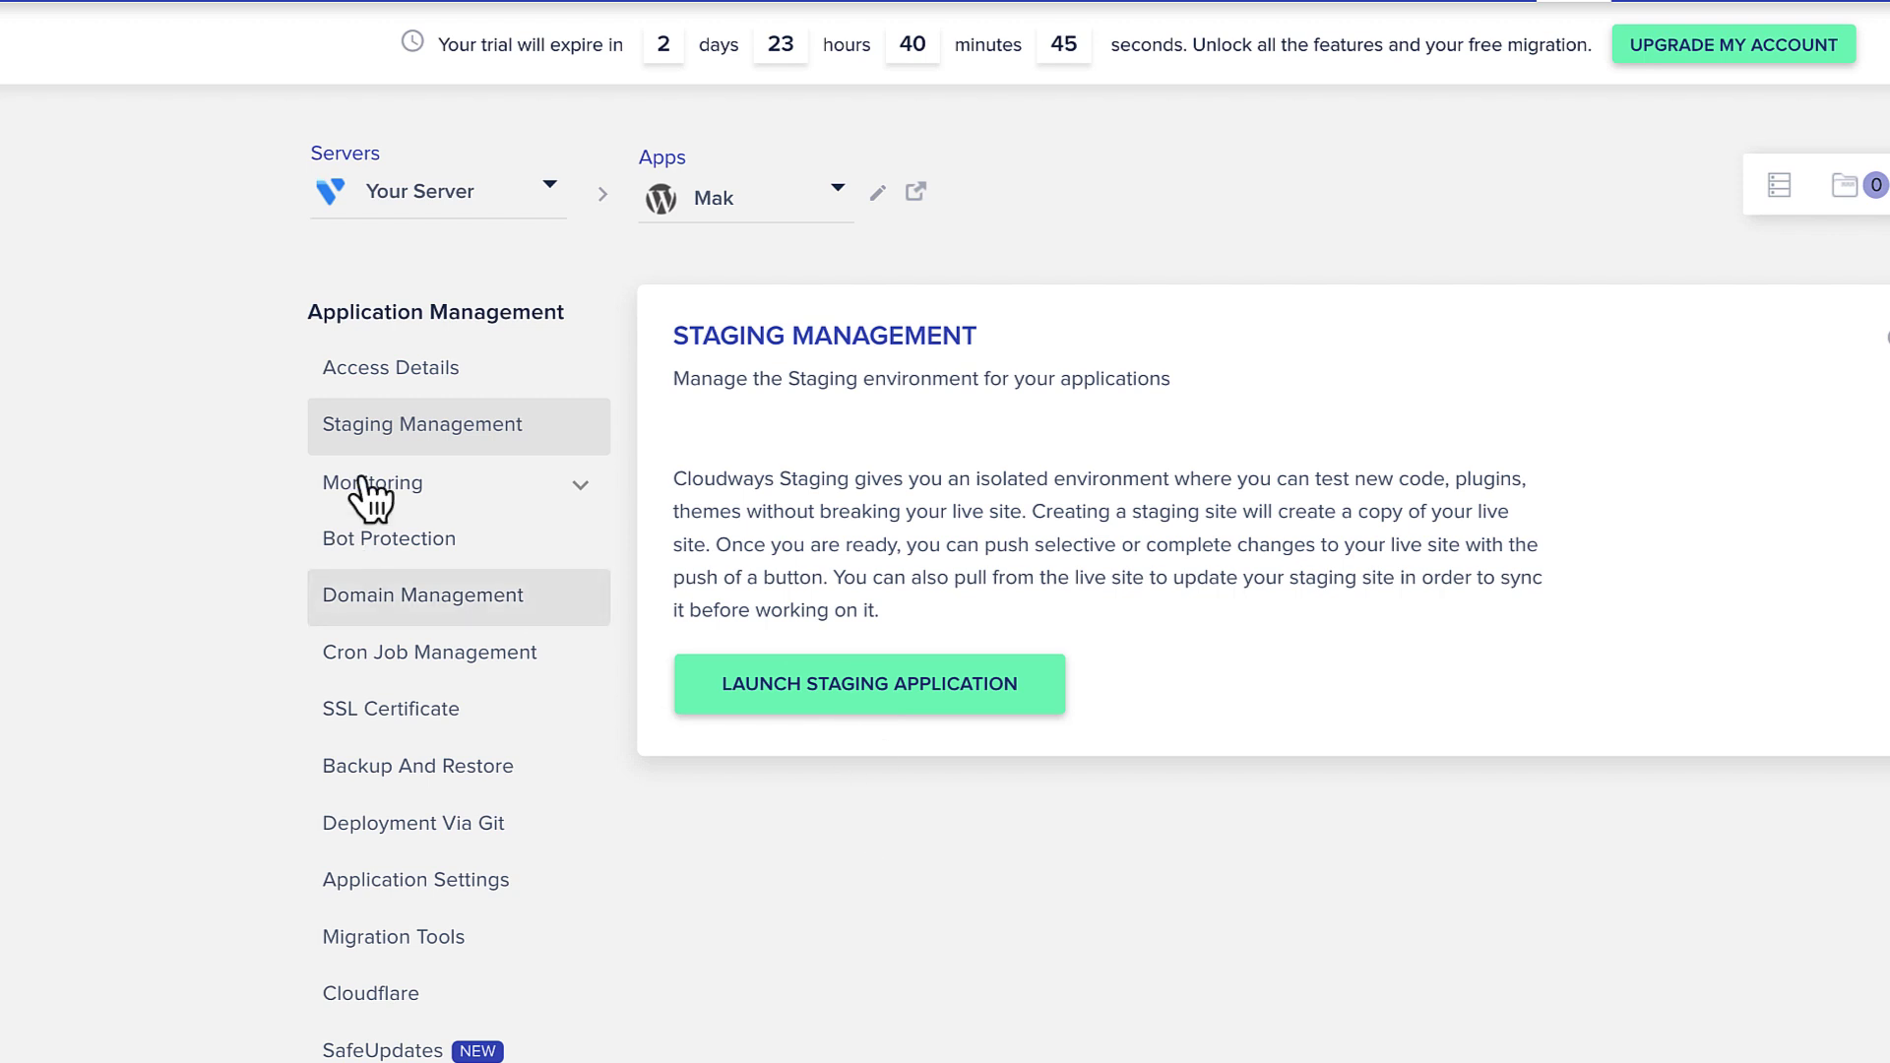
Open Mak's Domain Management page showing the default cloudwaysapps.com primary domain
click(404, 658)
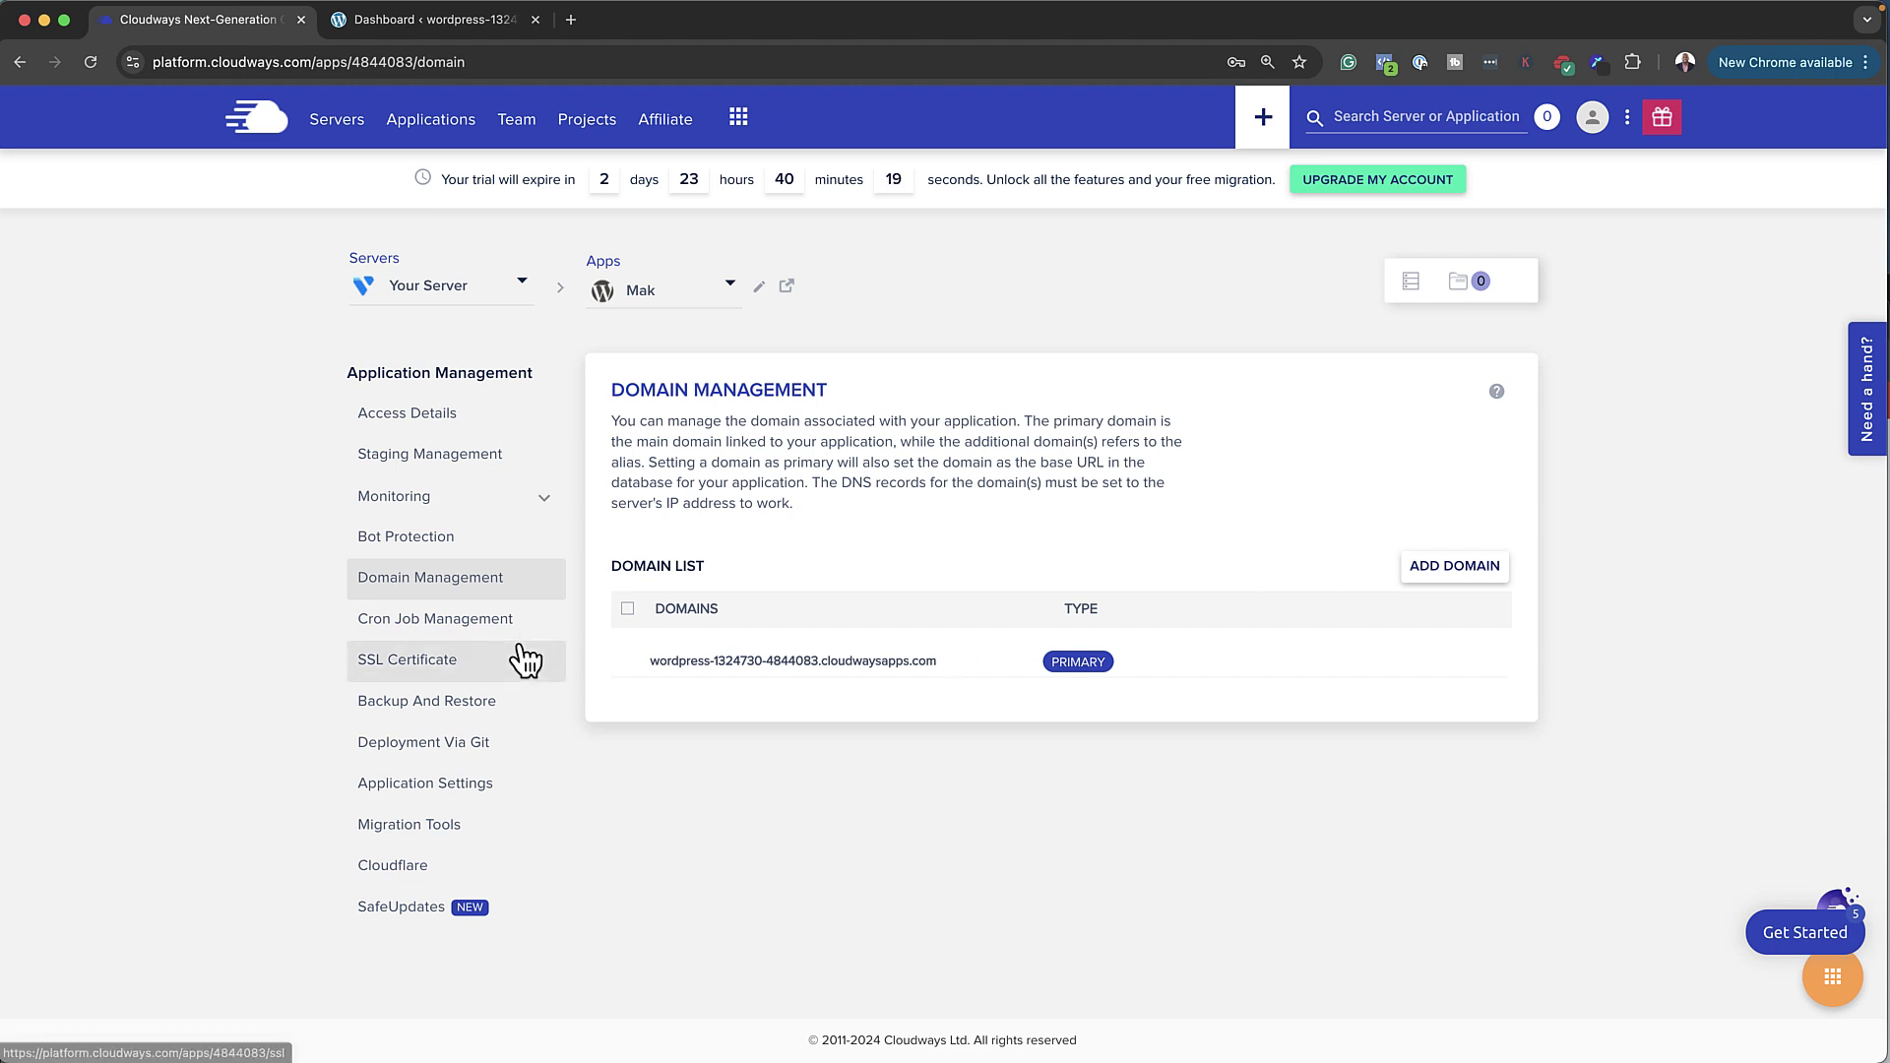
Open Mak's SSL Certificate settings with Let's Encrypt selected and empty fields
click(485, 675)
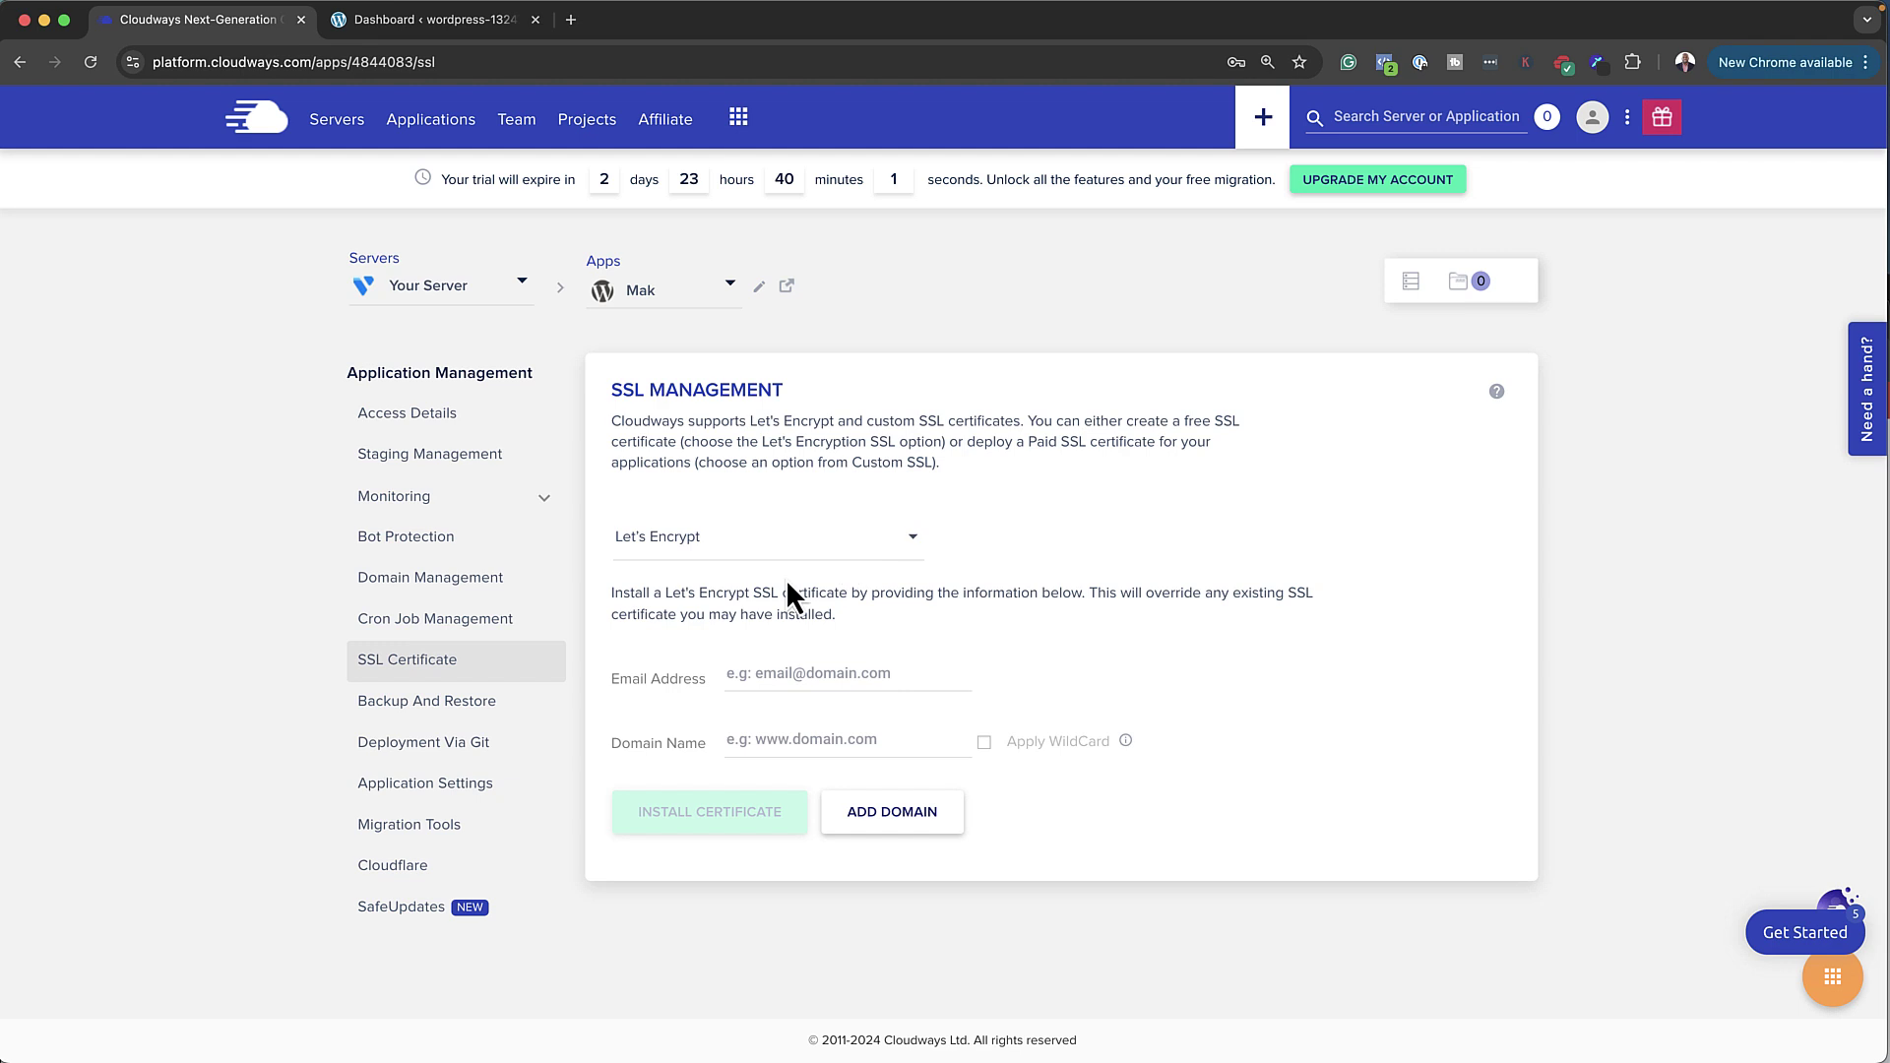
Open Mak's Backup and Restore page with restore and on-demand backup options
click(525, 727)
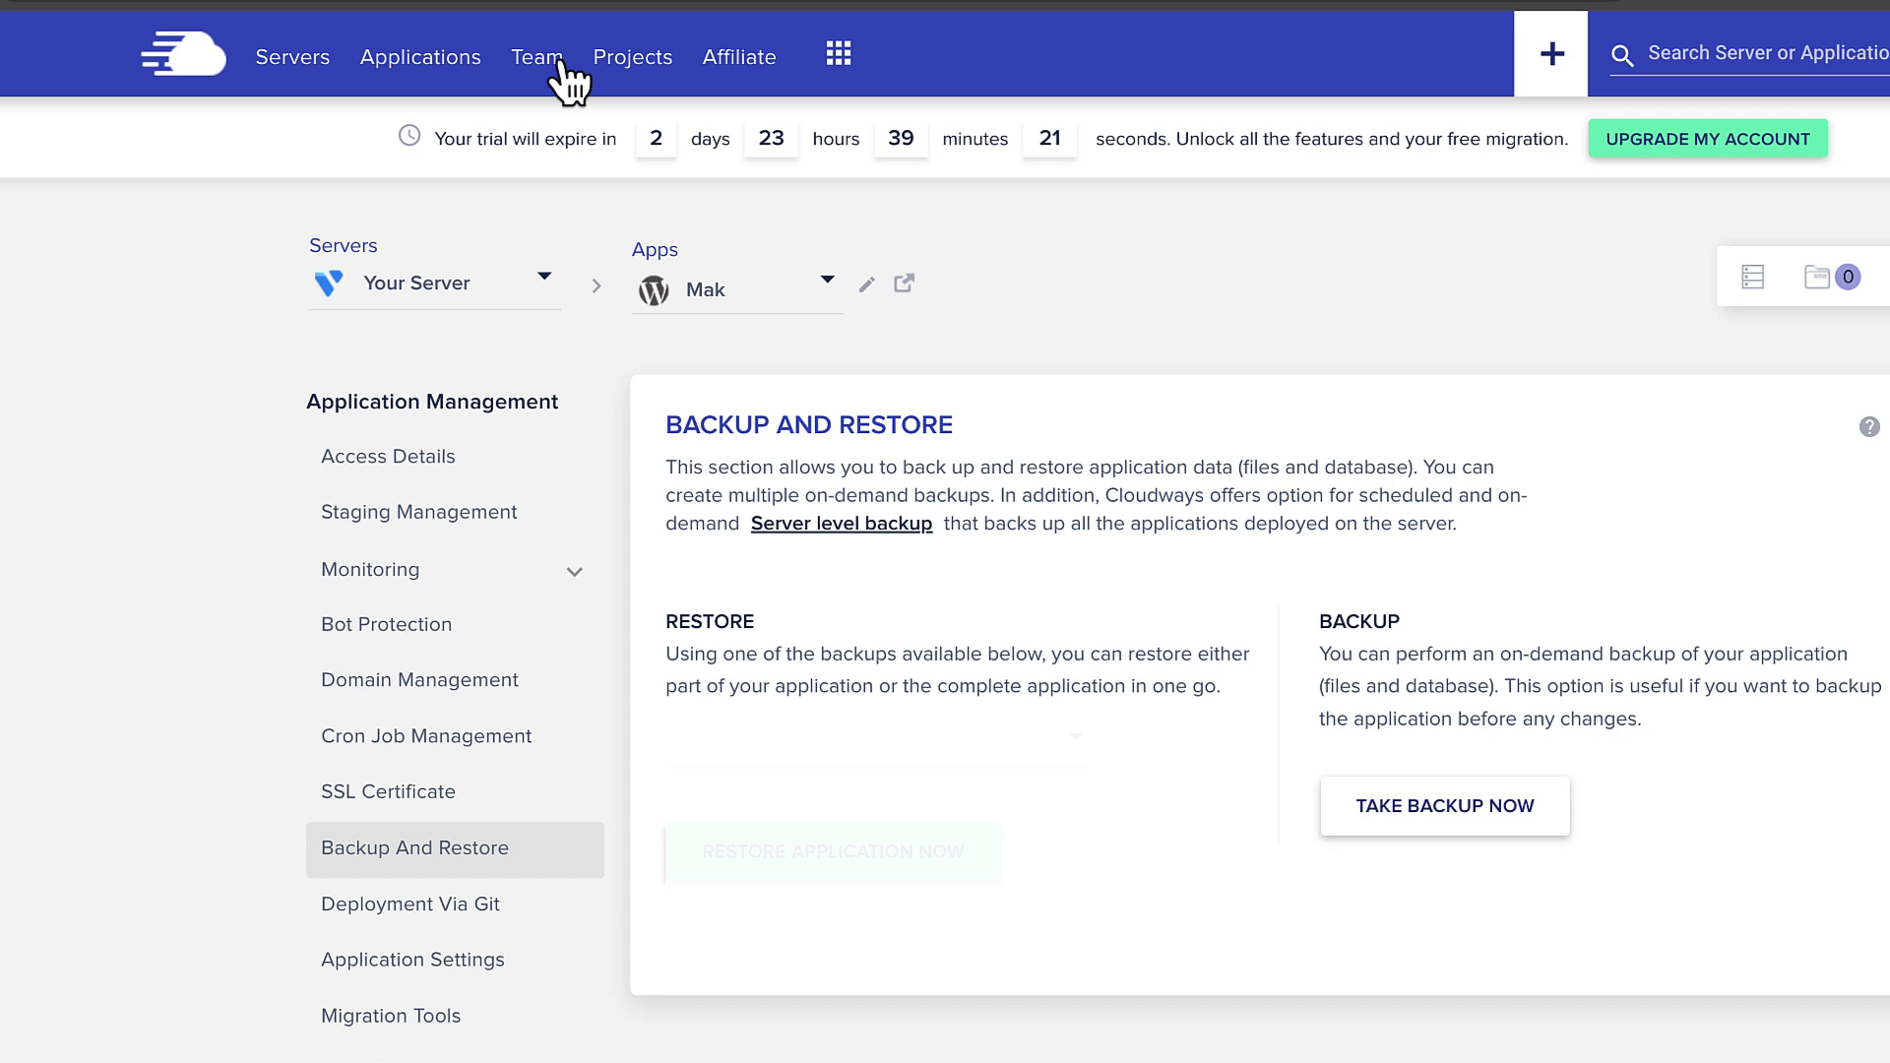
Start a new team member with Billing and Support access and Active status
click(559, 65)
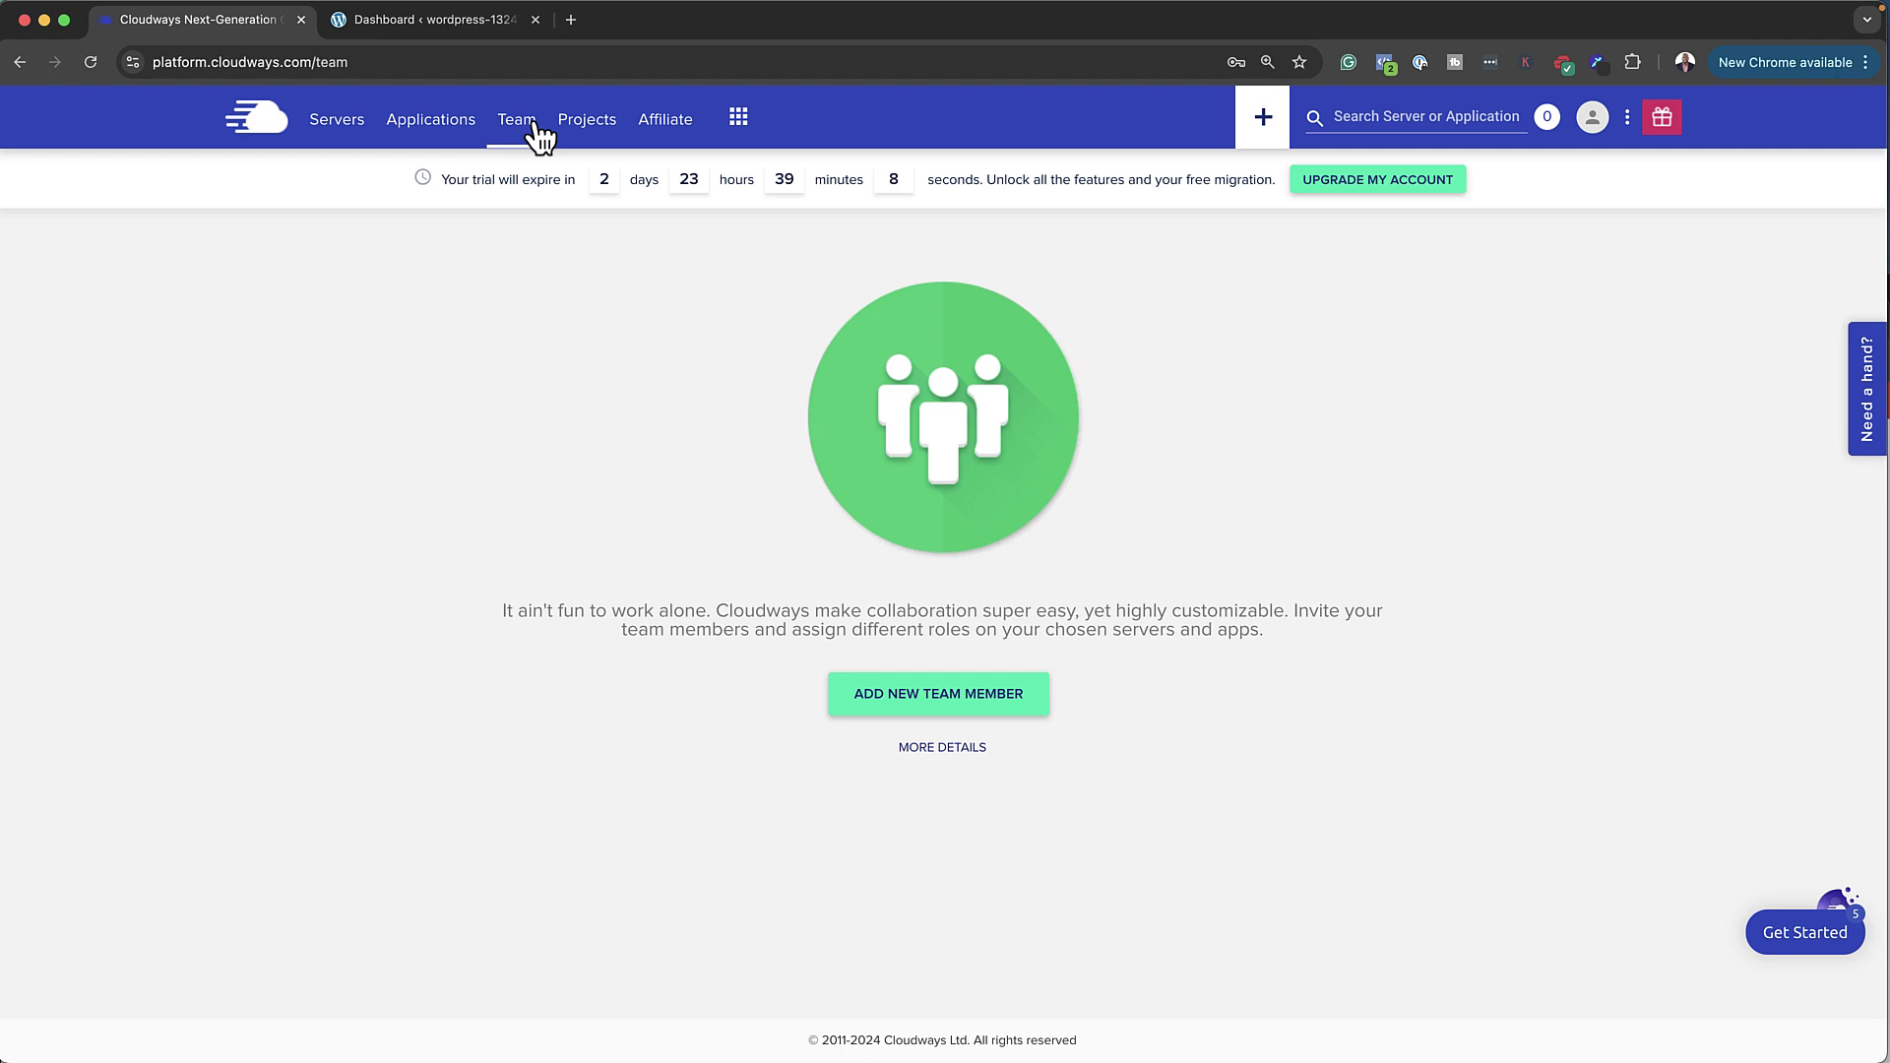
click(956, 696)
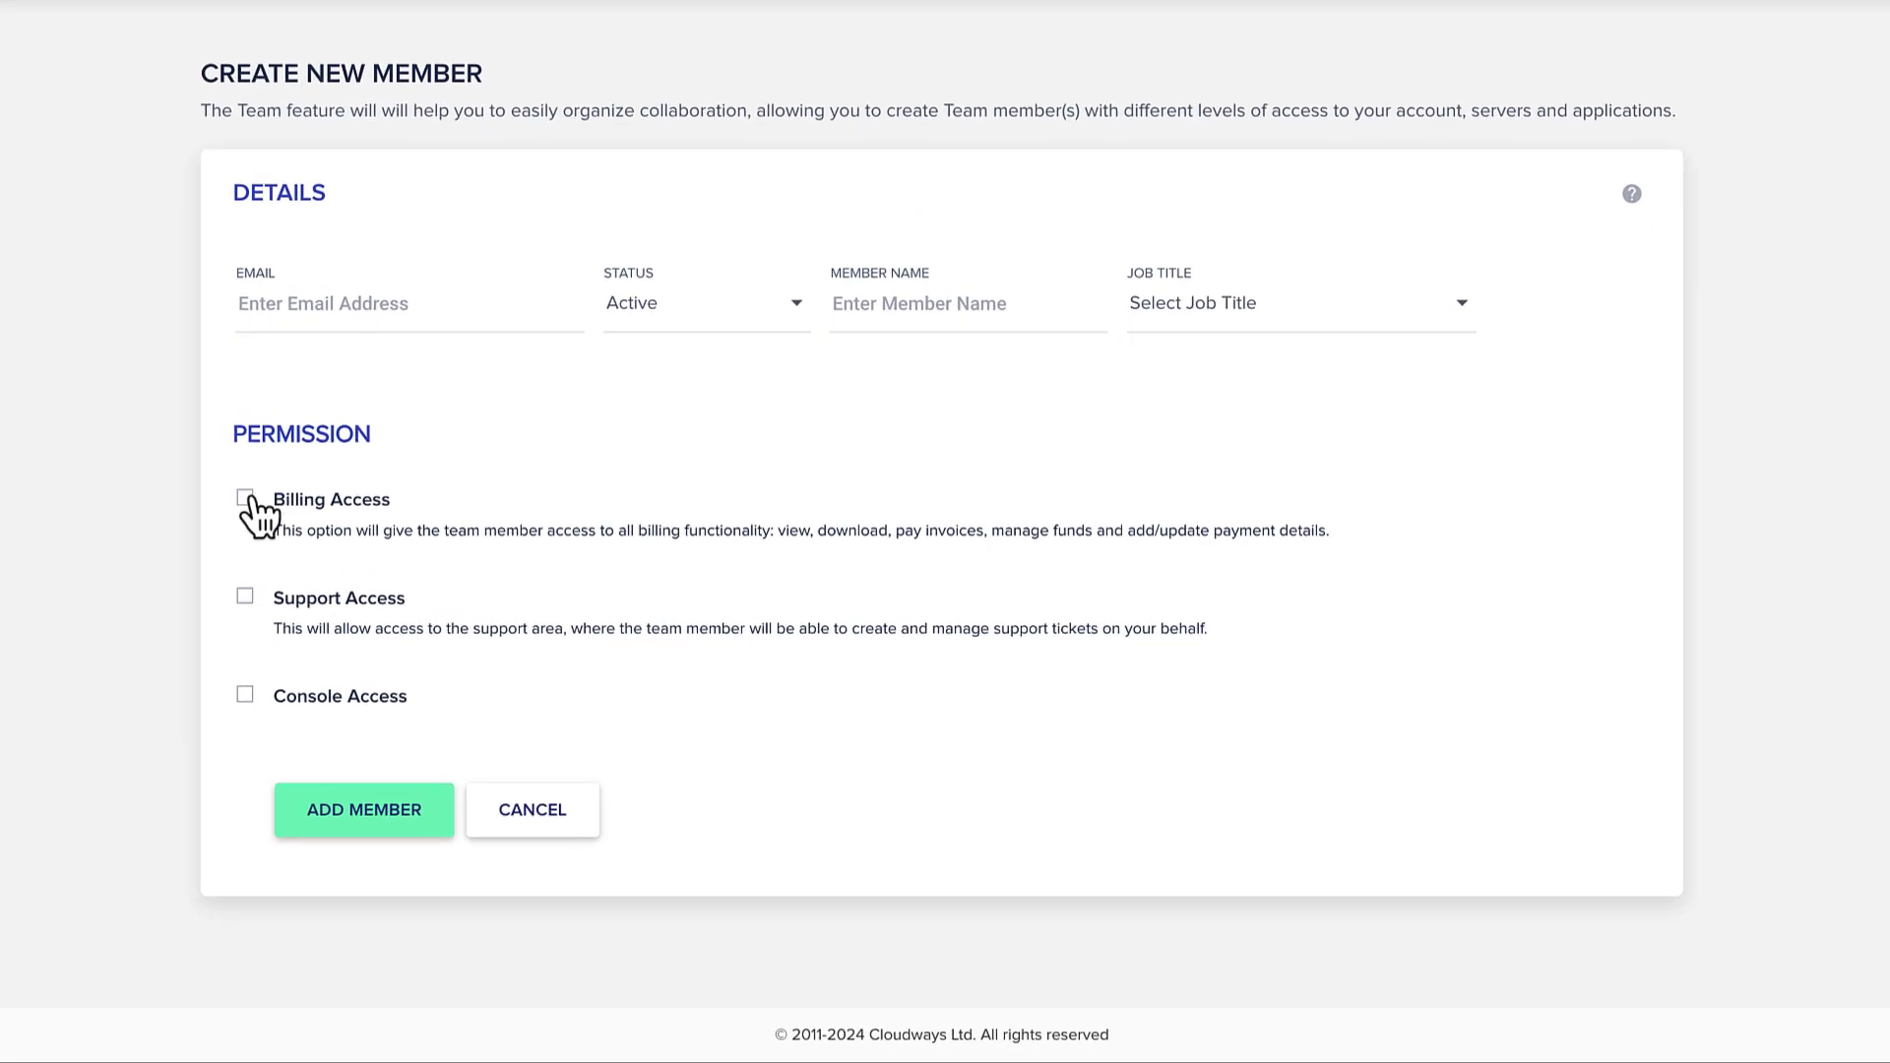
click(246, 503)
click(246, 596)
click(719, 333)
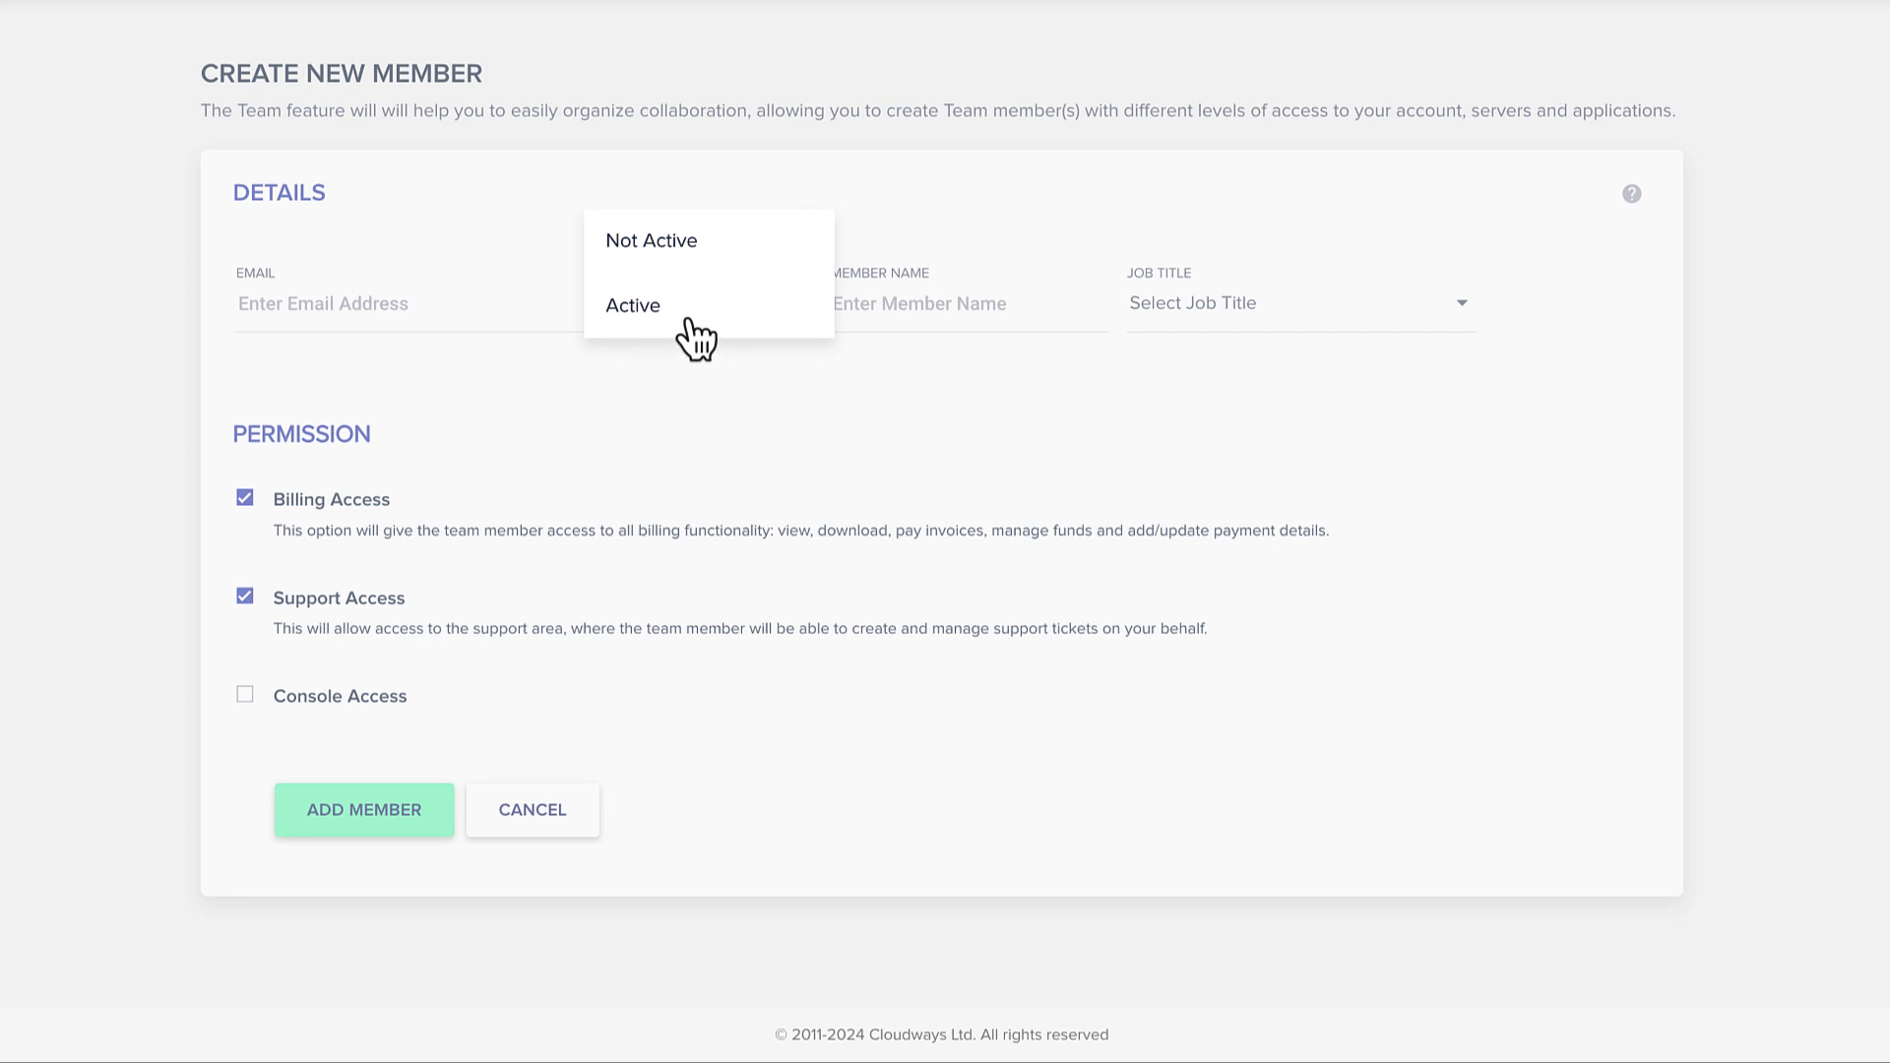
click(691, 331)
Visit the member's email and name fields and browse Job Titles without choosing one
click(406, 305)
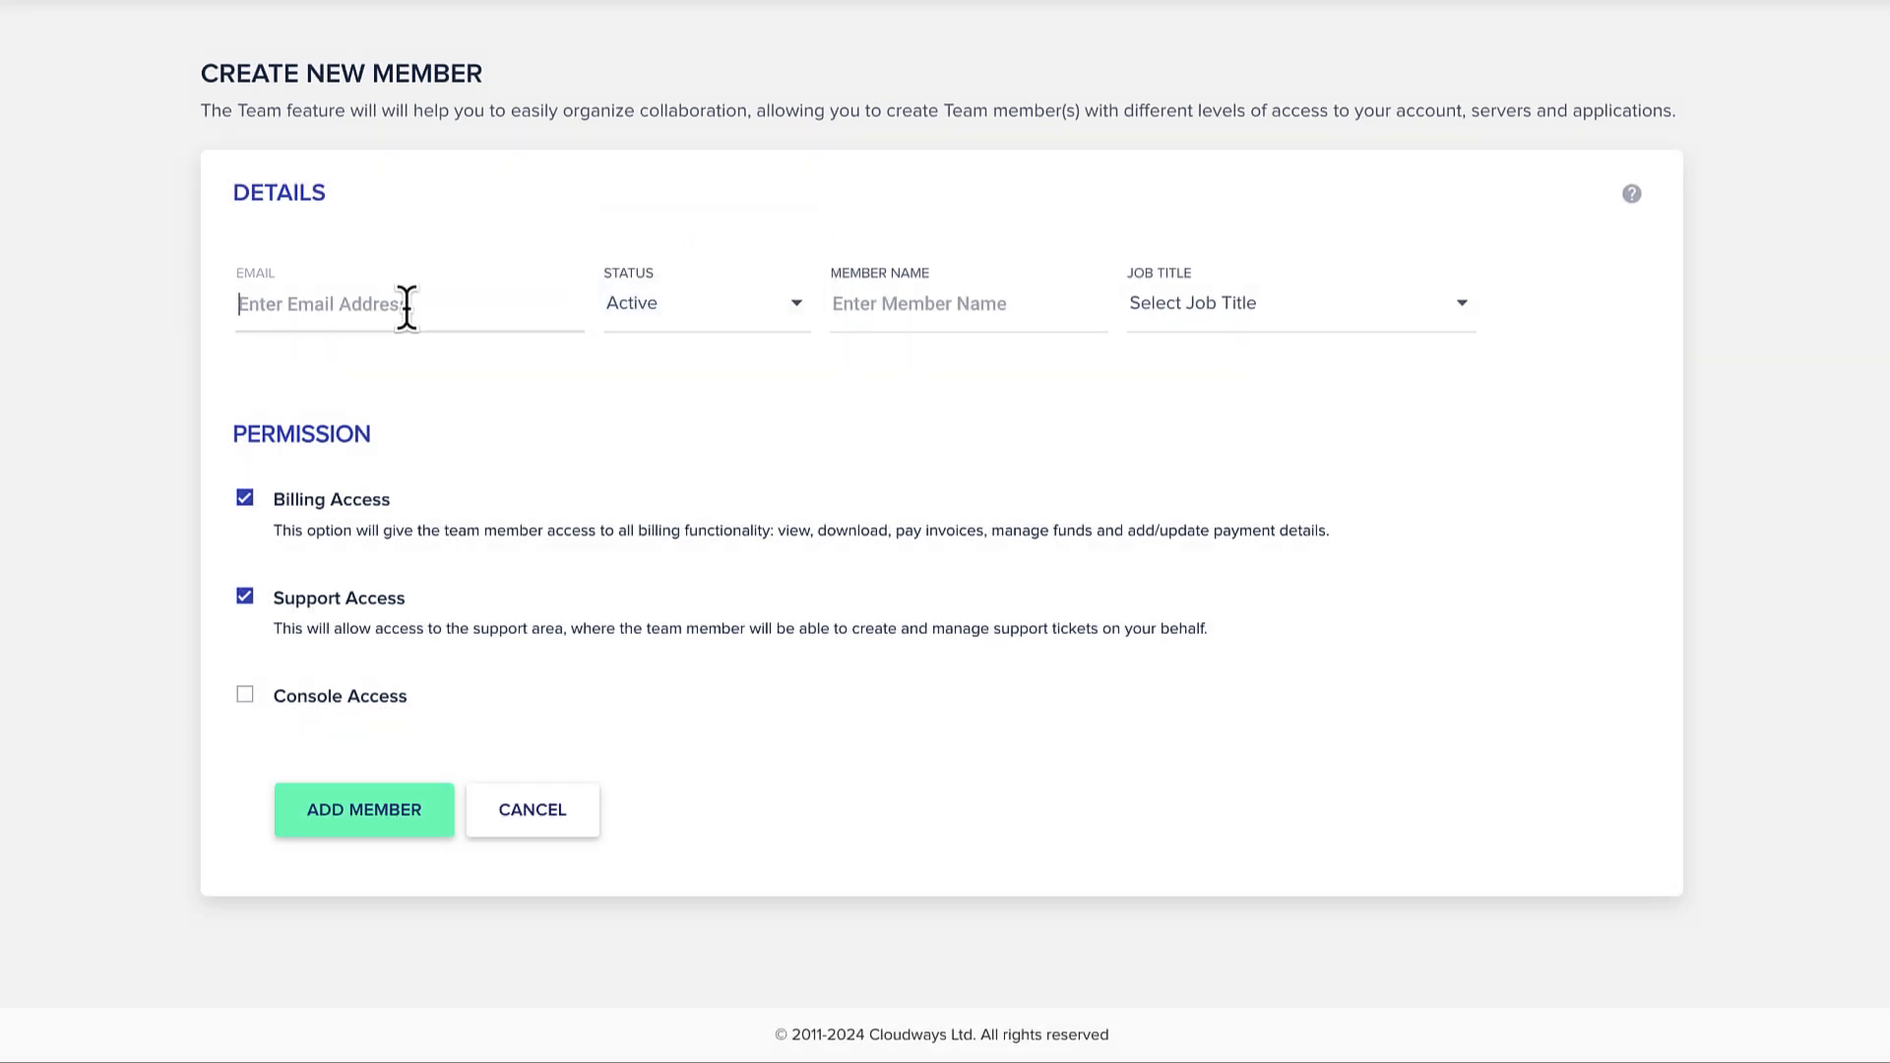
click(988, 305)
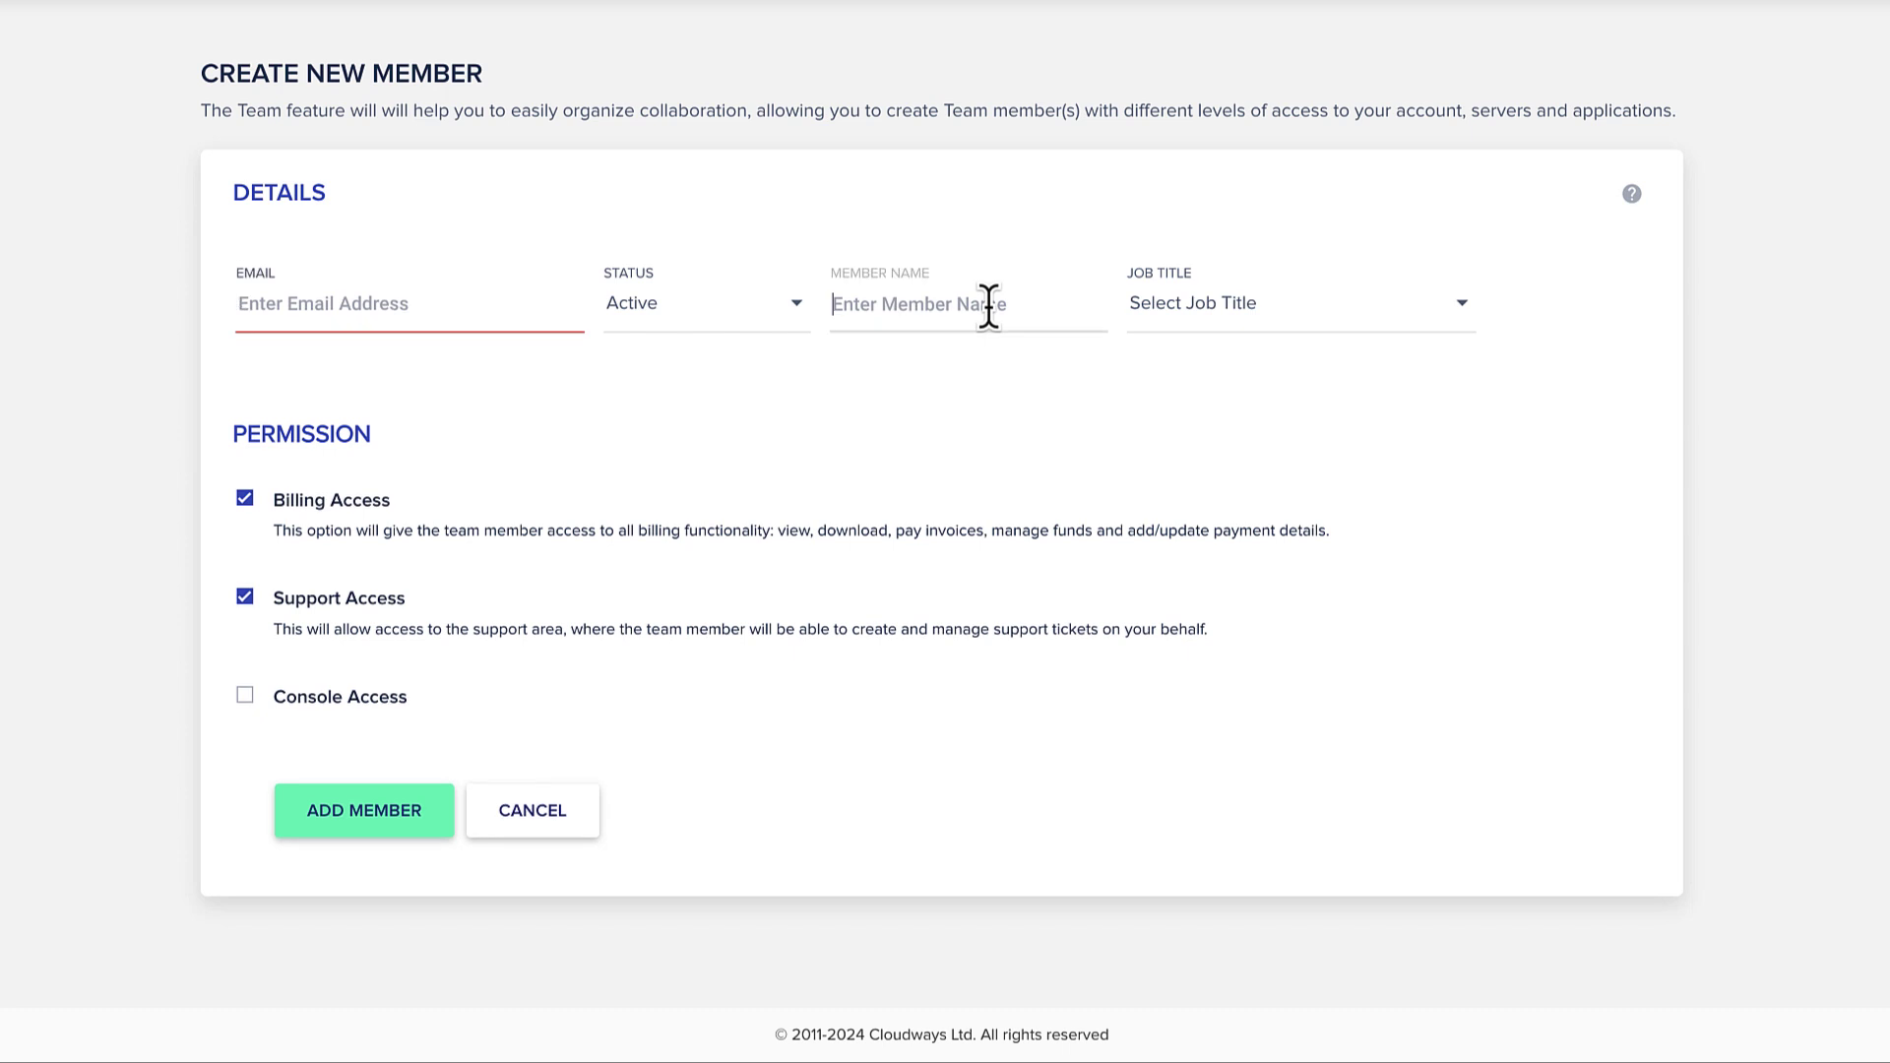
click(1335, 325)
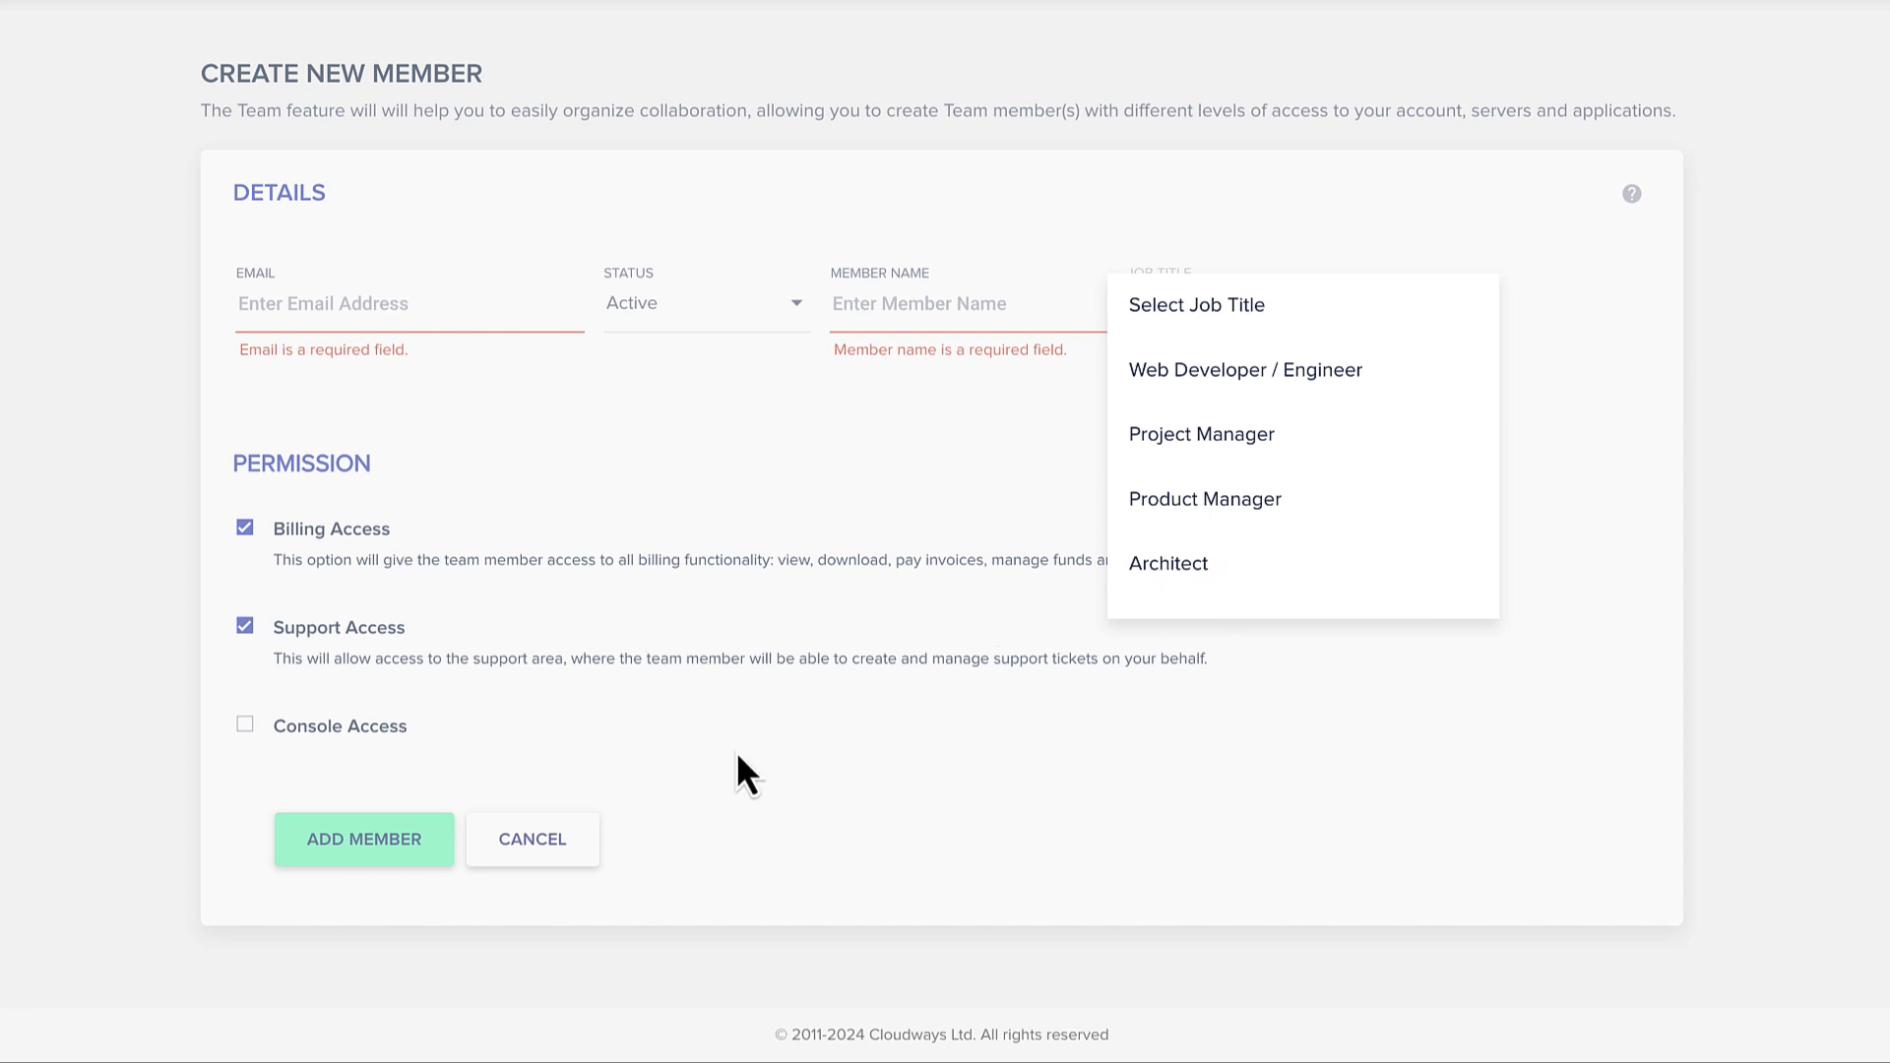
click(817, 379)
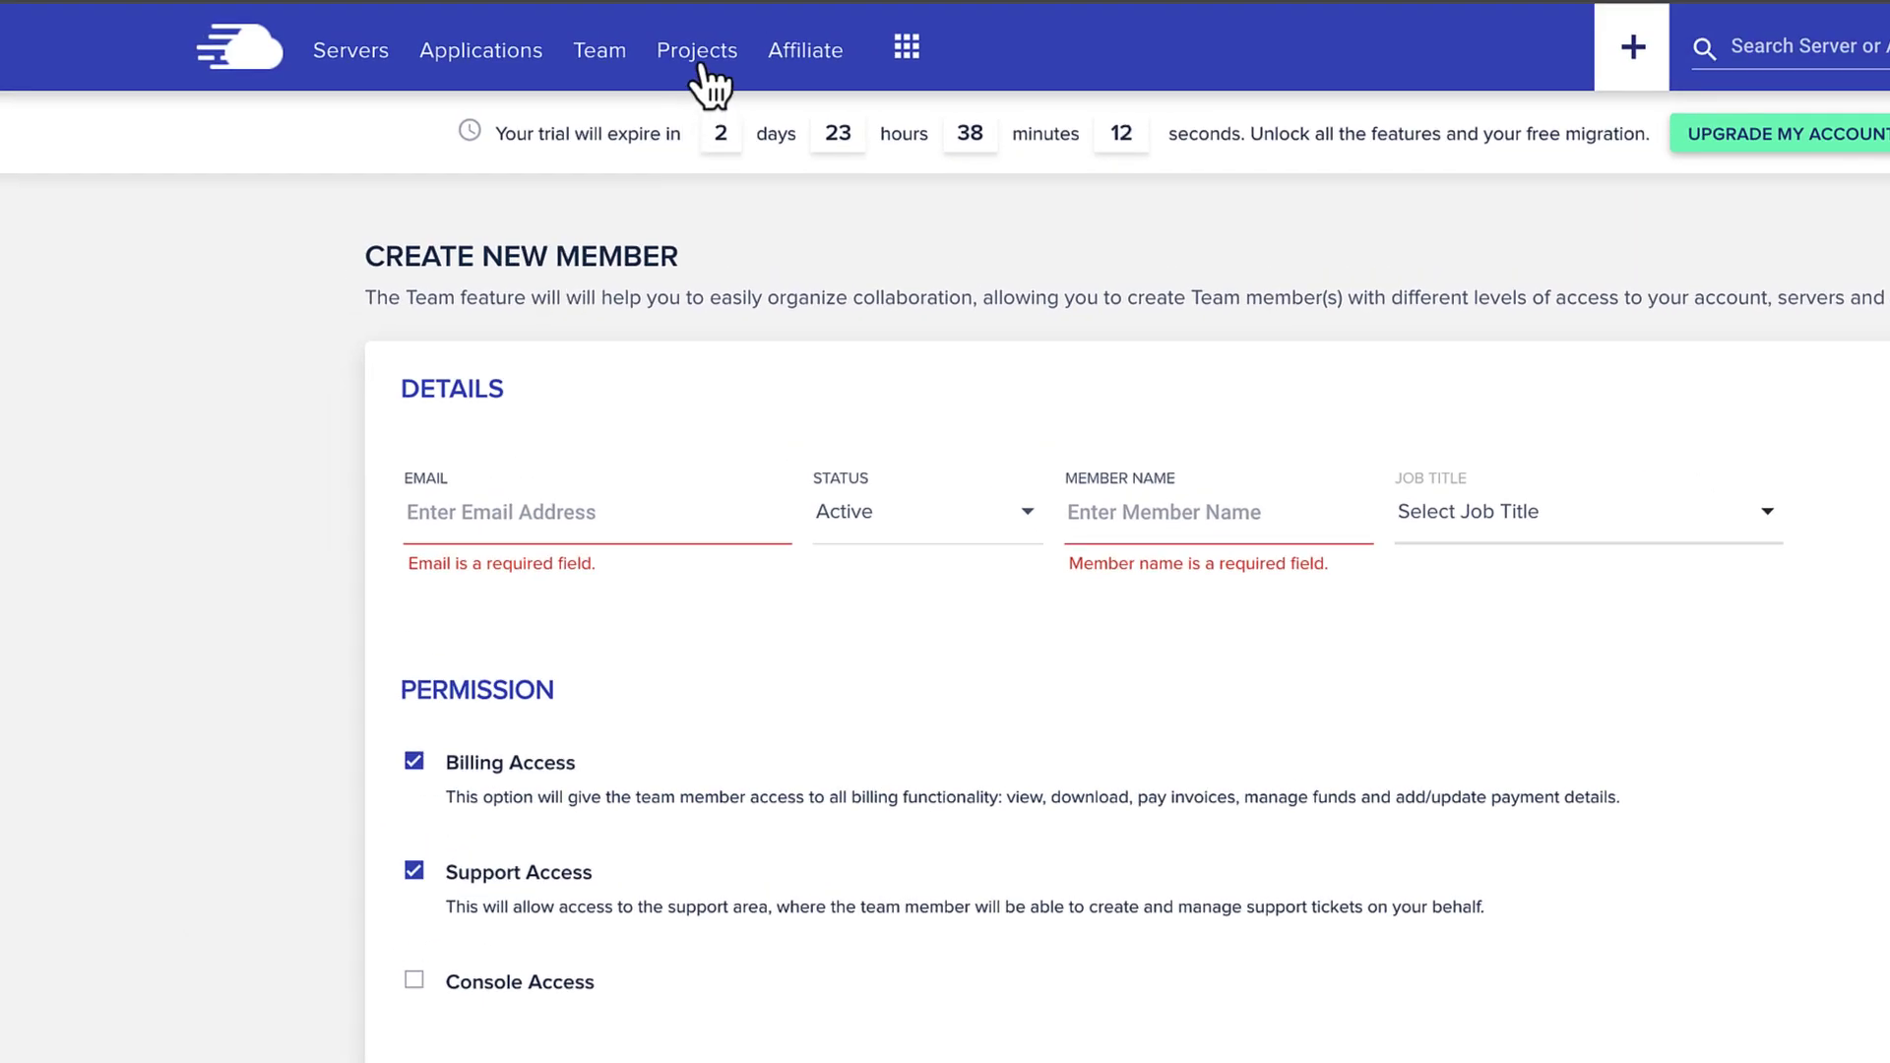
Go to Projects listing Your Project and Mak Project, then open the help panel
click(701, 69)
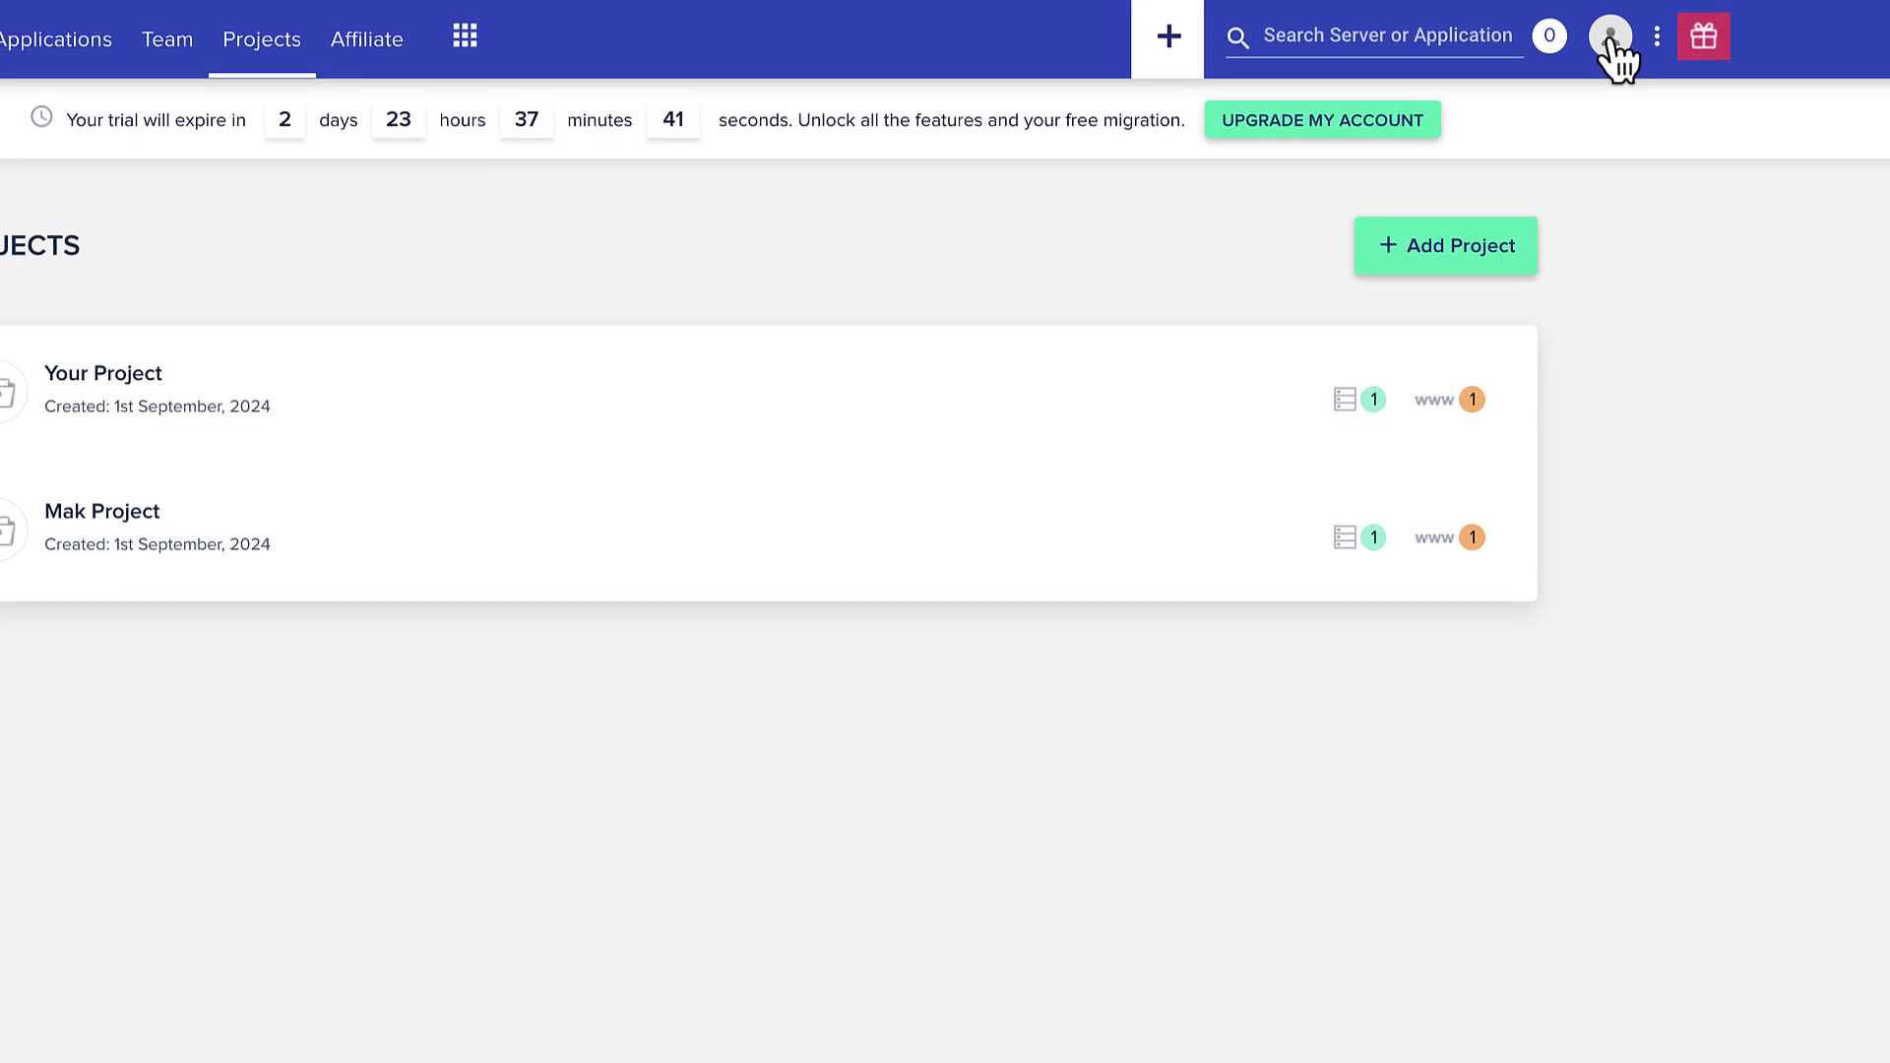
click(1832, 161)
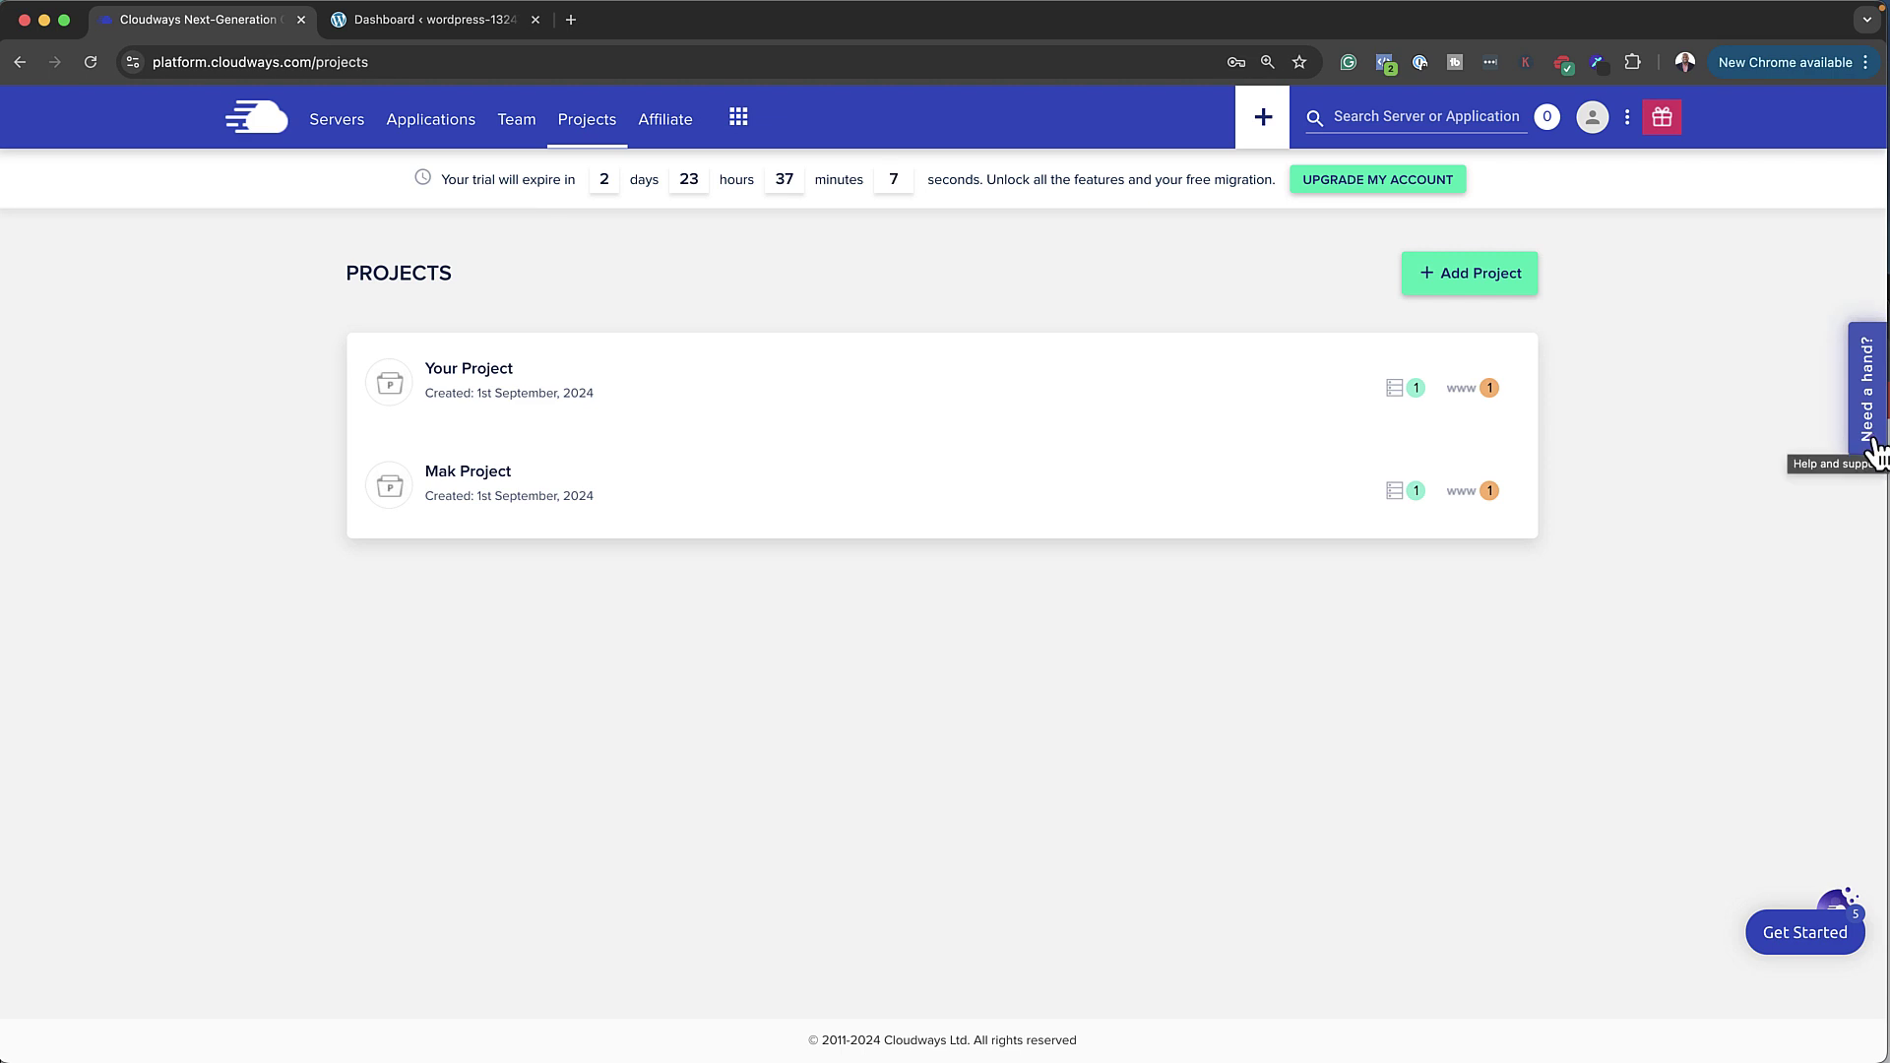
click(1874, 445)
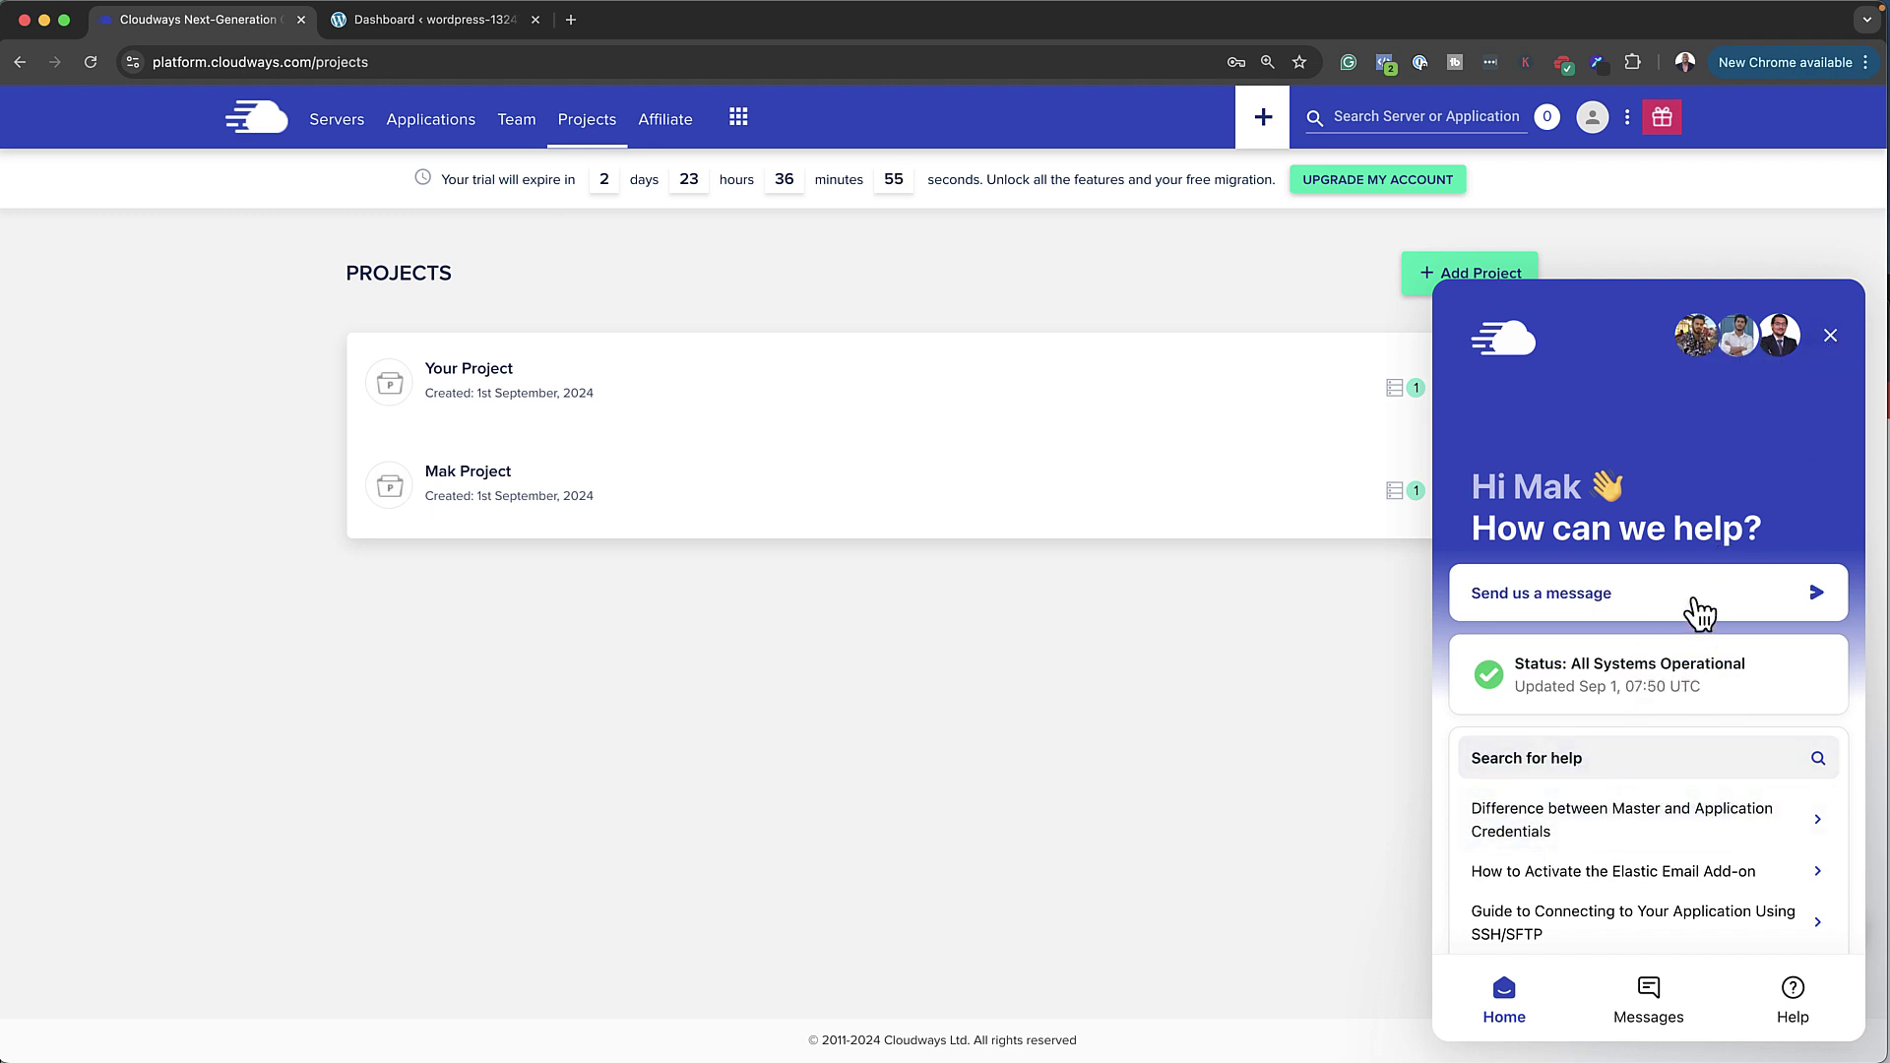
Start a support chat showing the bot's welcome with Technical, Billing and Affiliate topics
click(1695, 600)
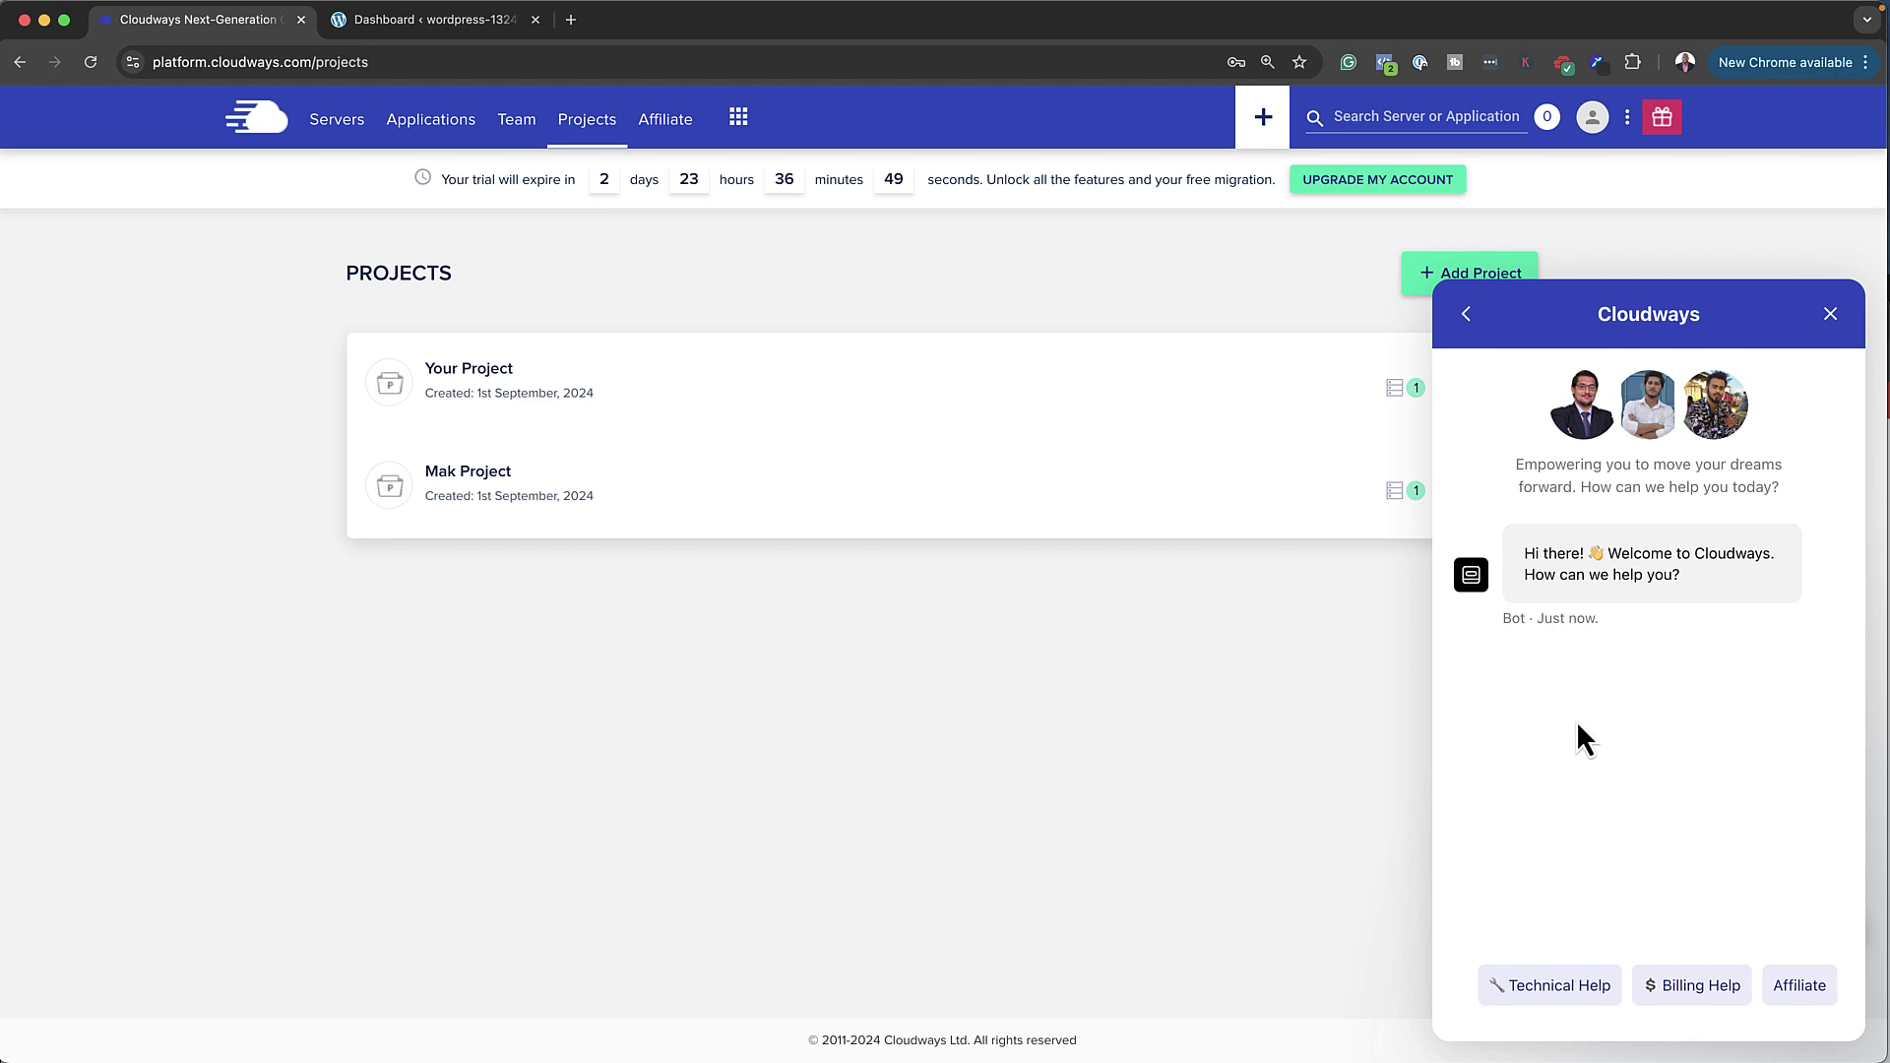
click(1583, 995)
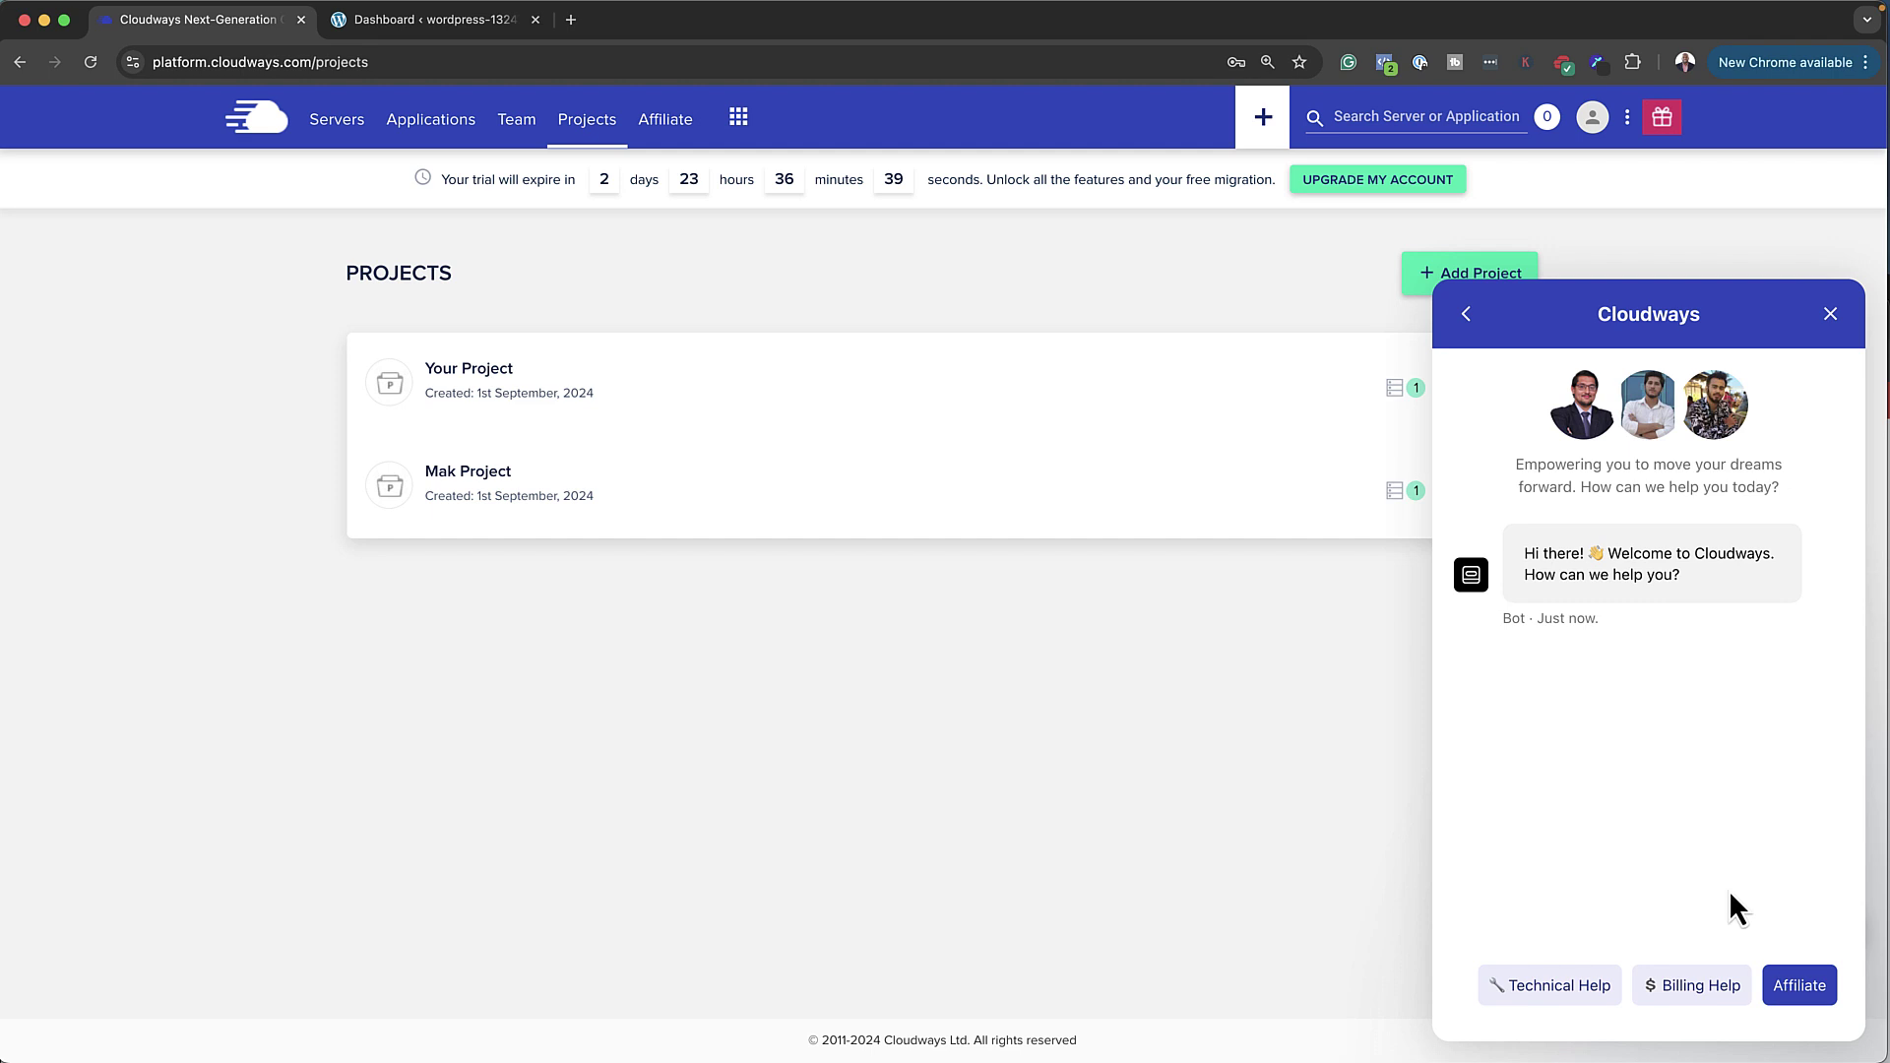
In WordPress, create a blank page titled 'Home' and publish it, skipping pre-publish checks
click(510, 24)
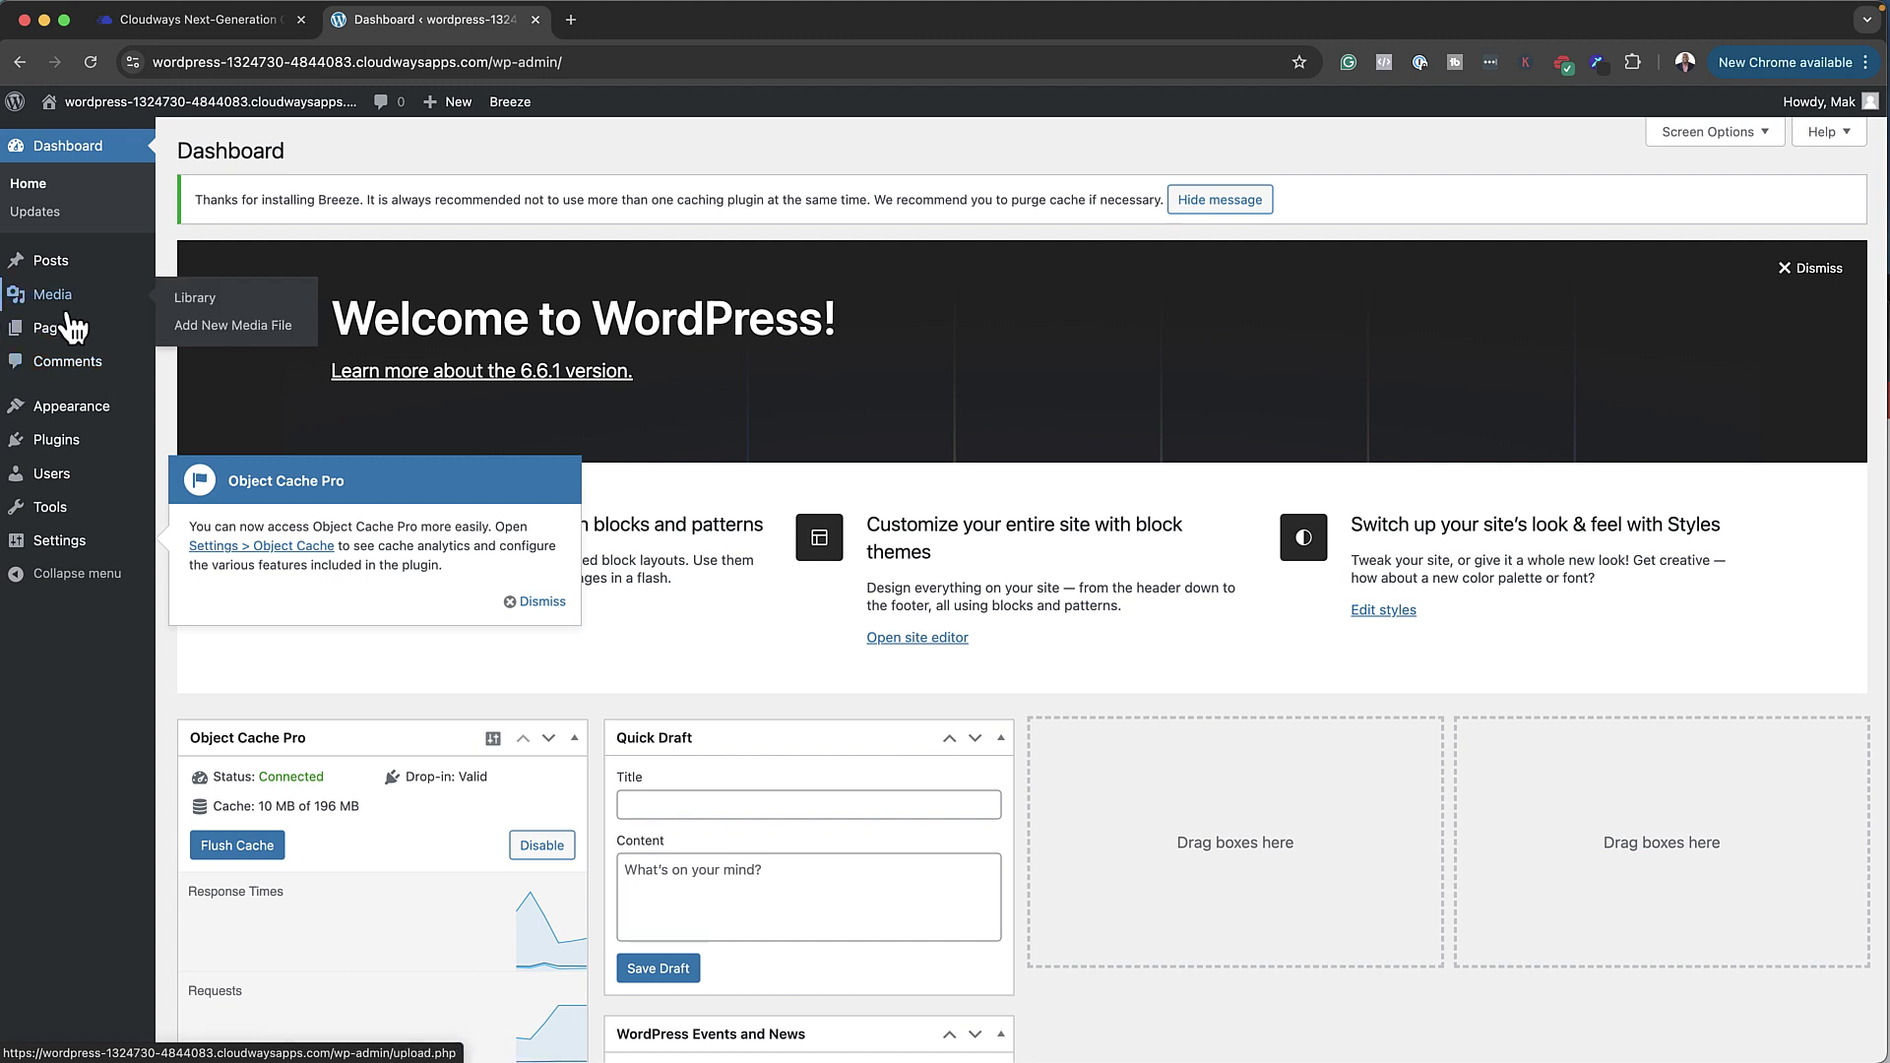
mouse_move(61, 332)
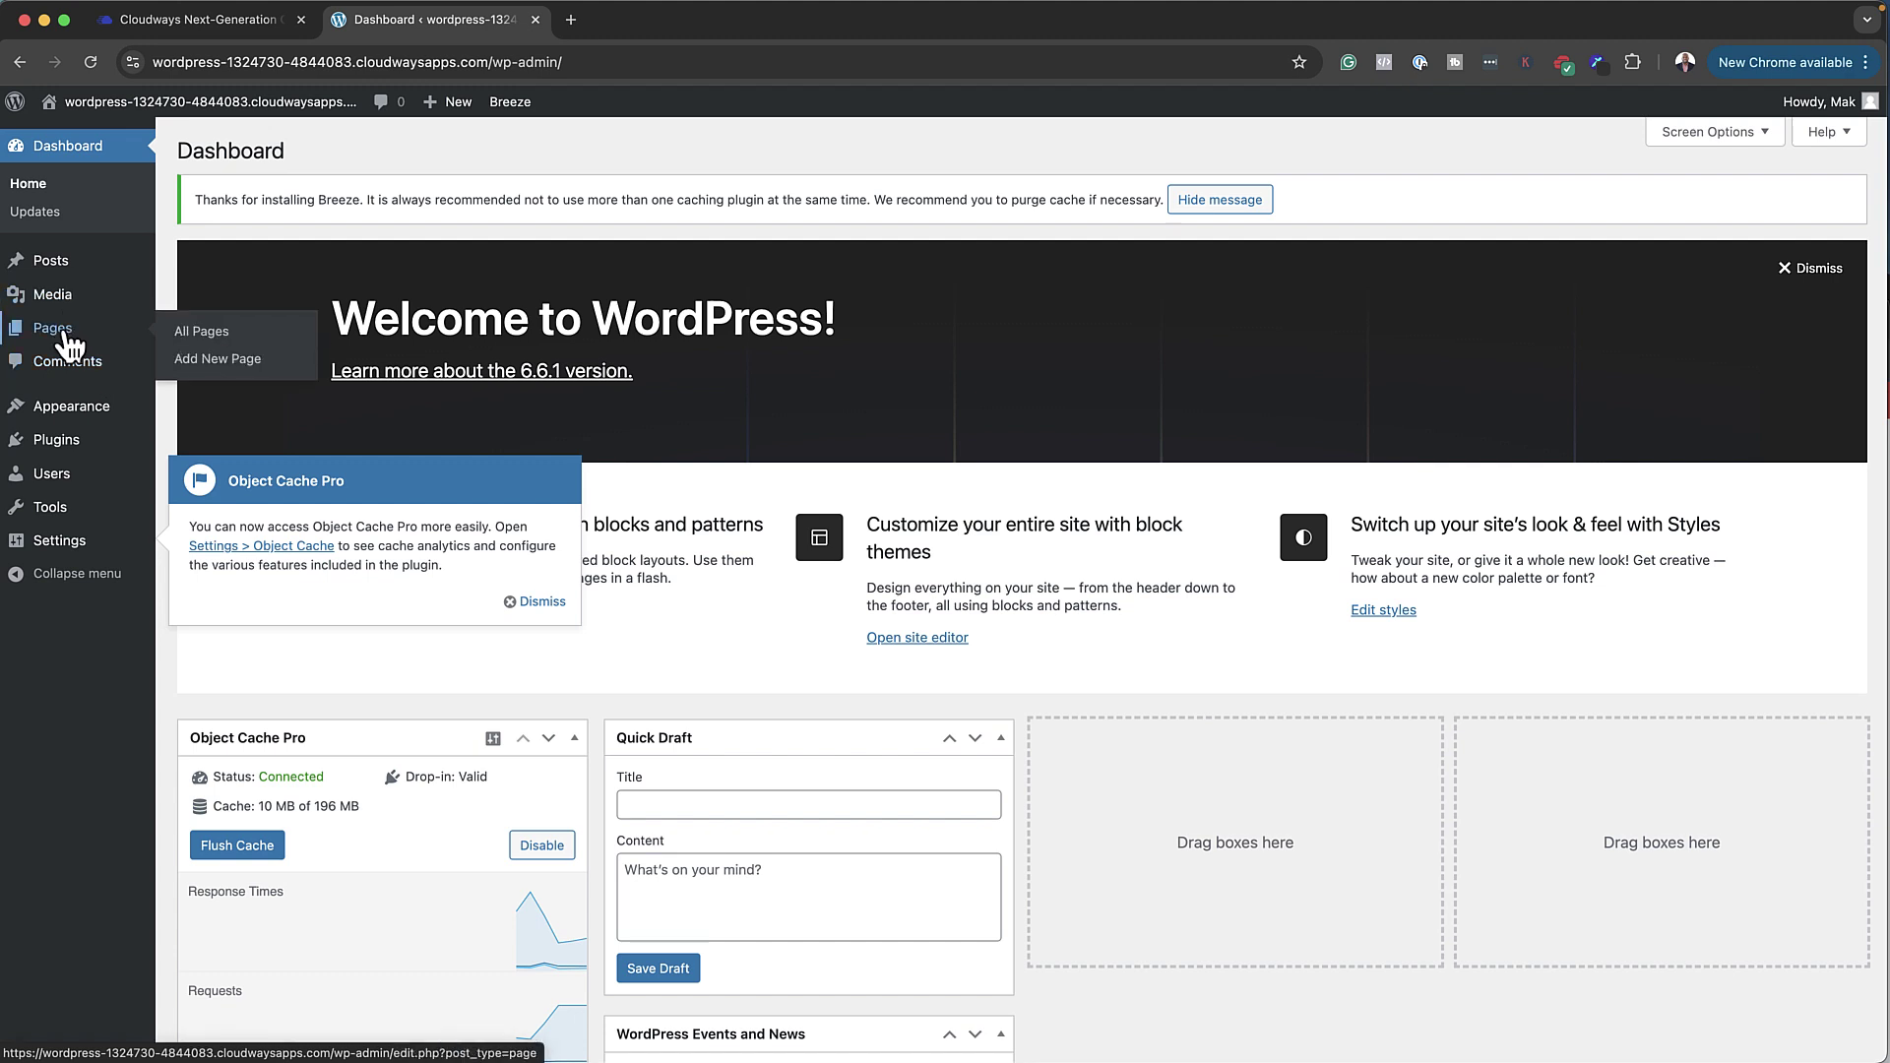
click(193, 339)
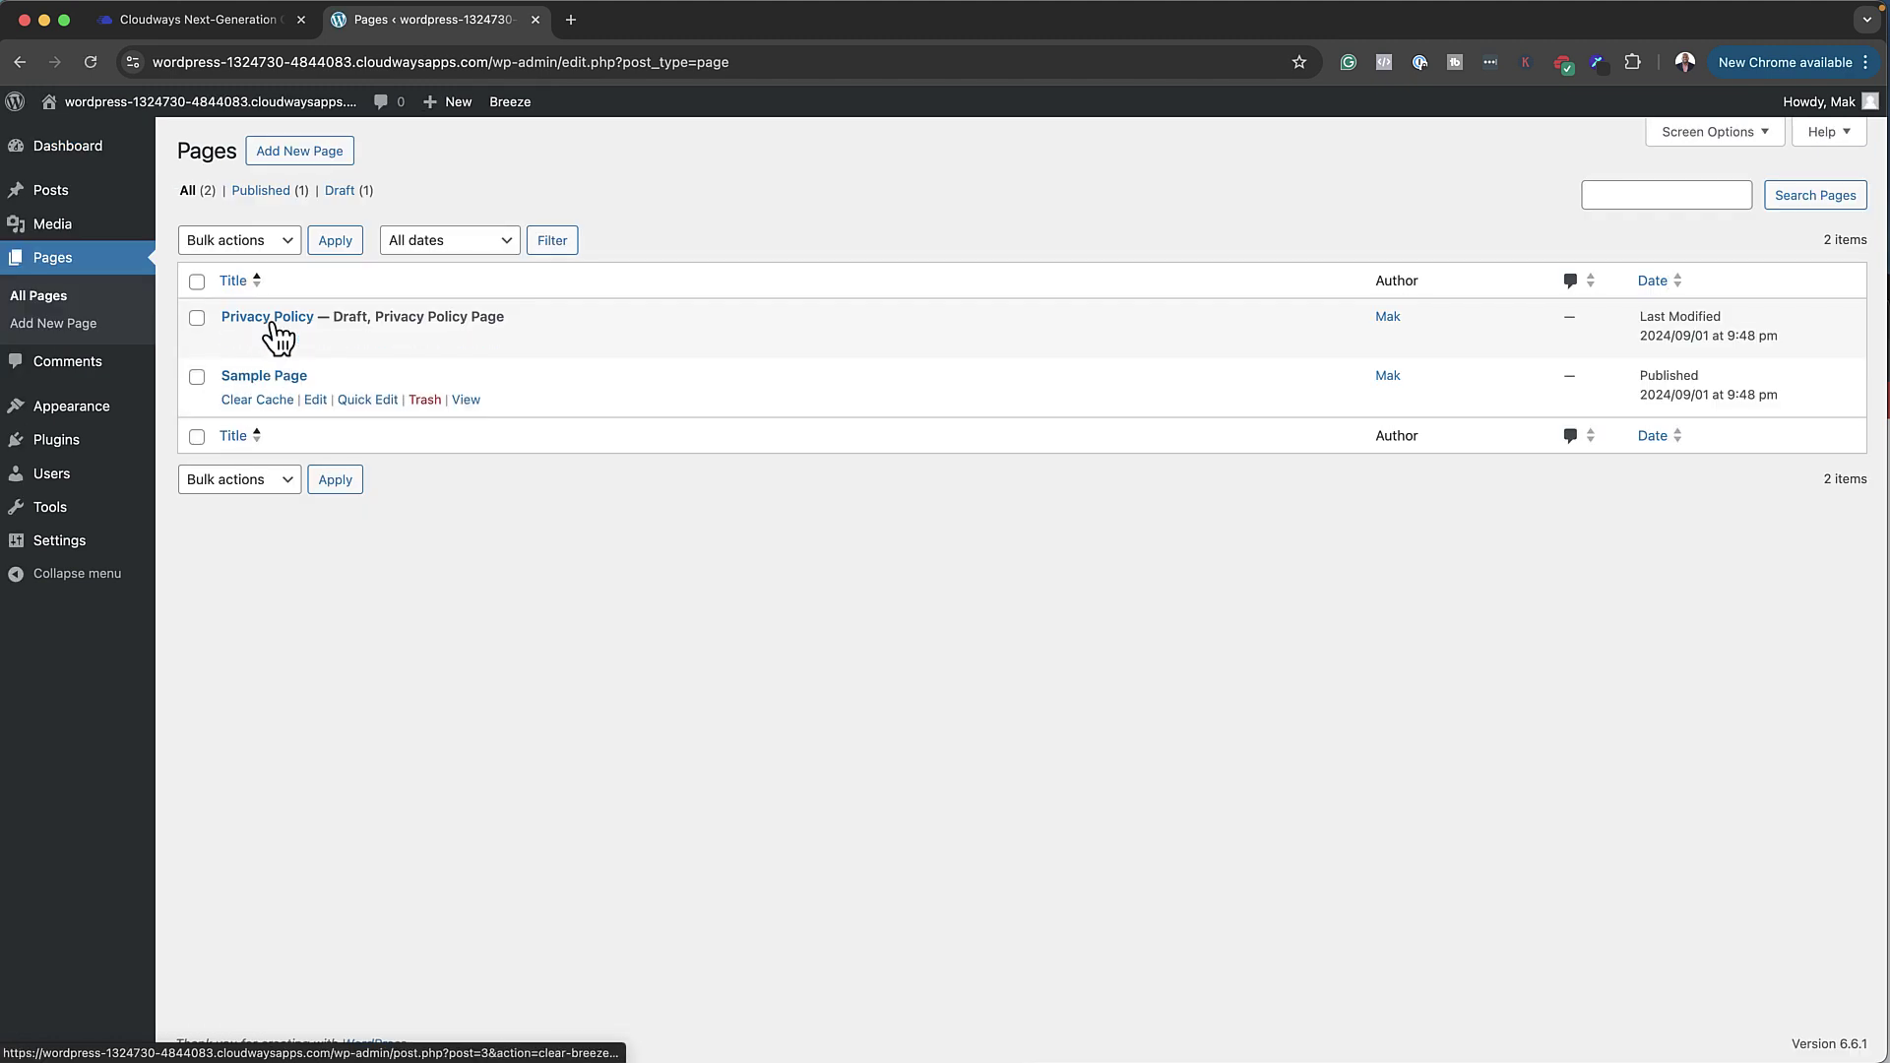
click(310, 154)
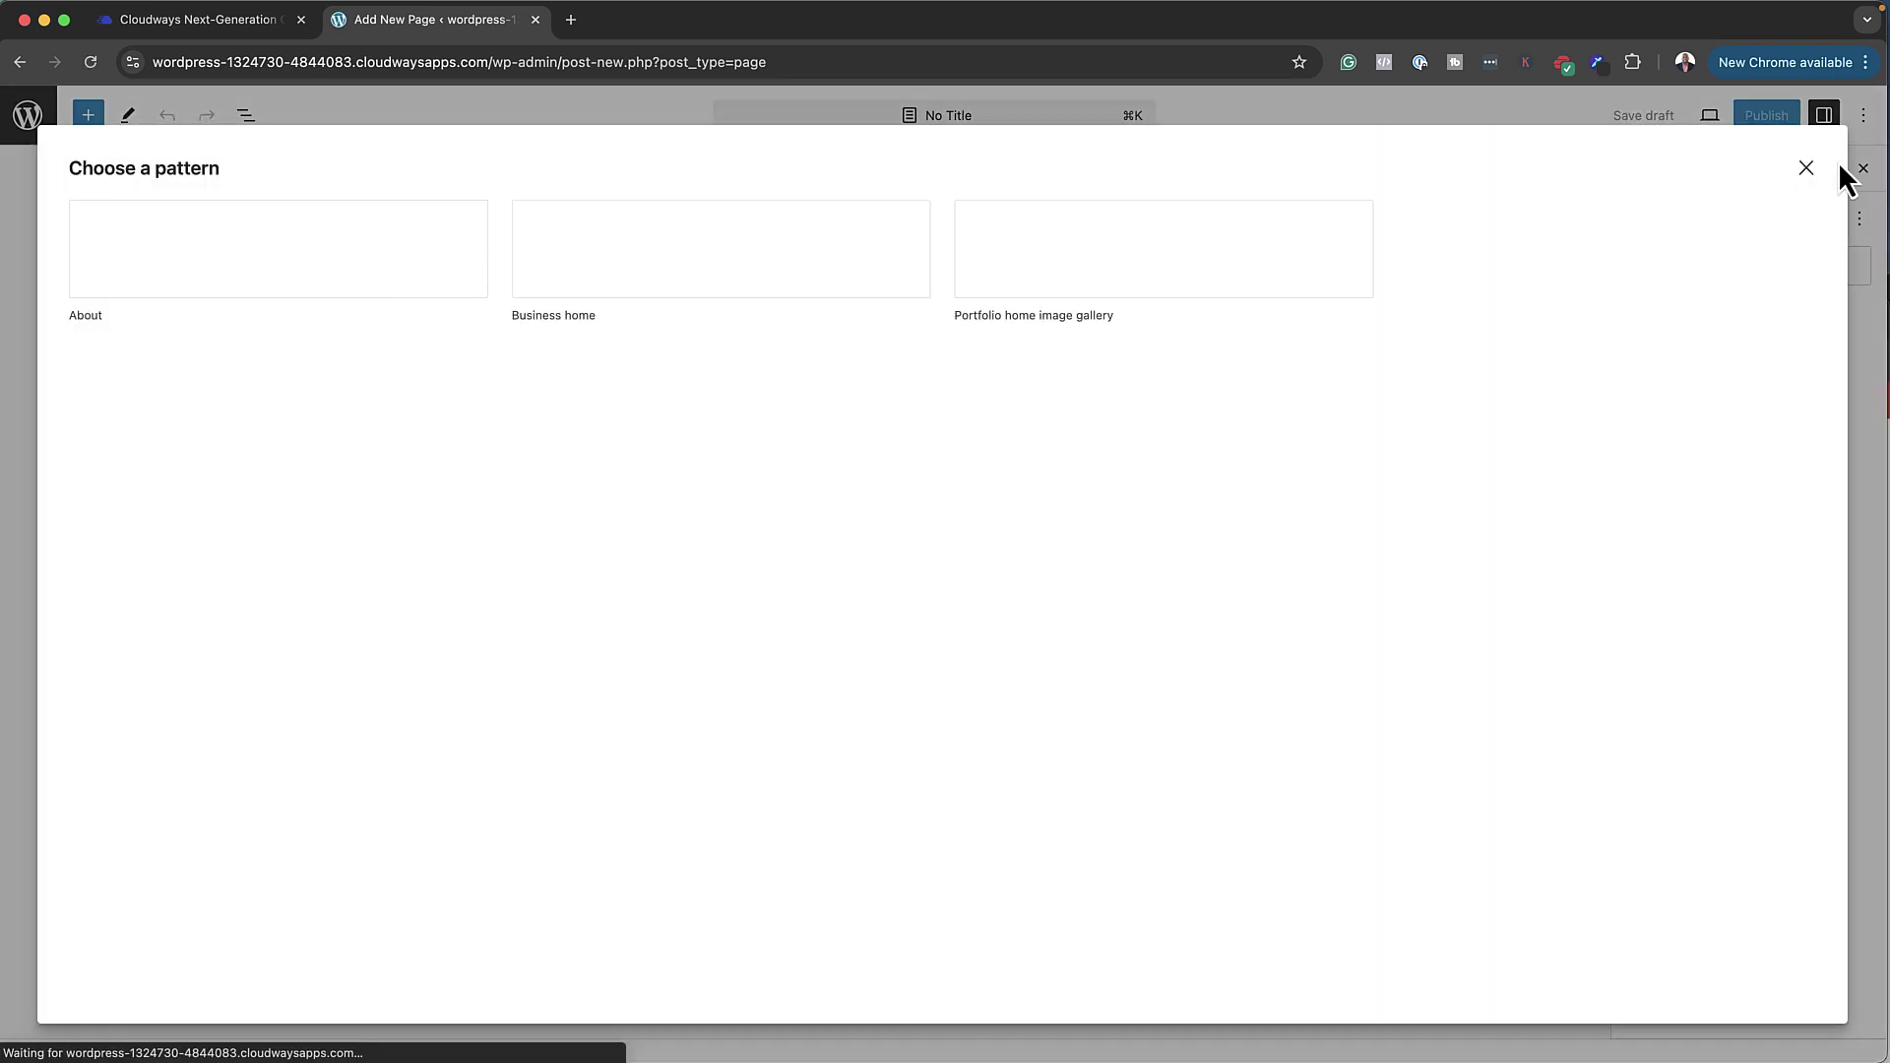
click(1808, 167)
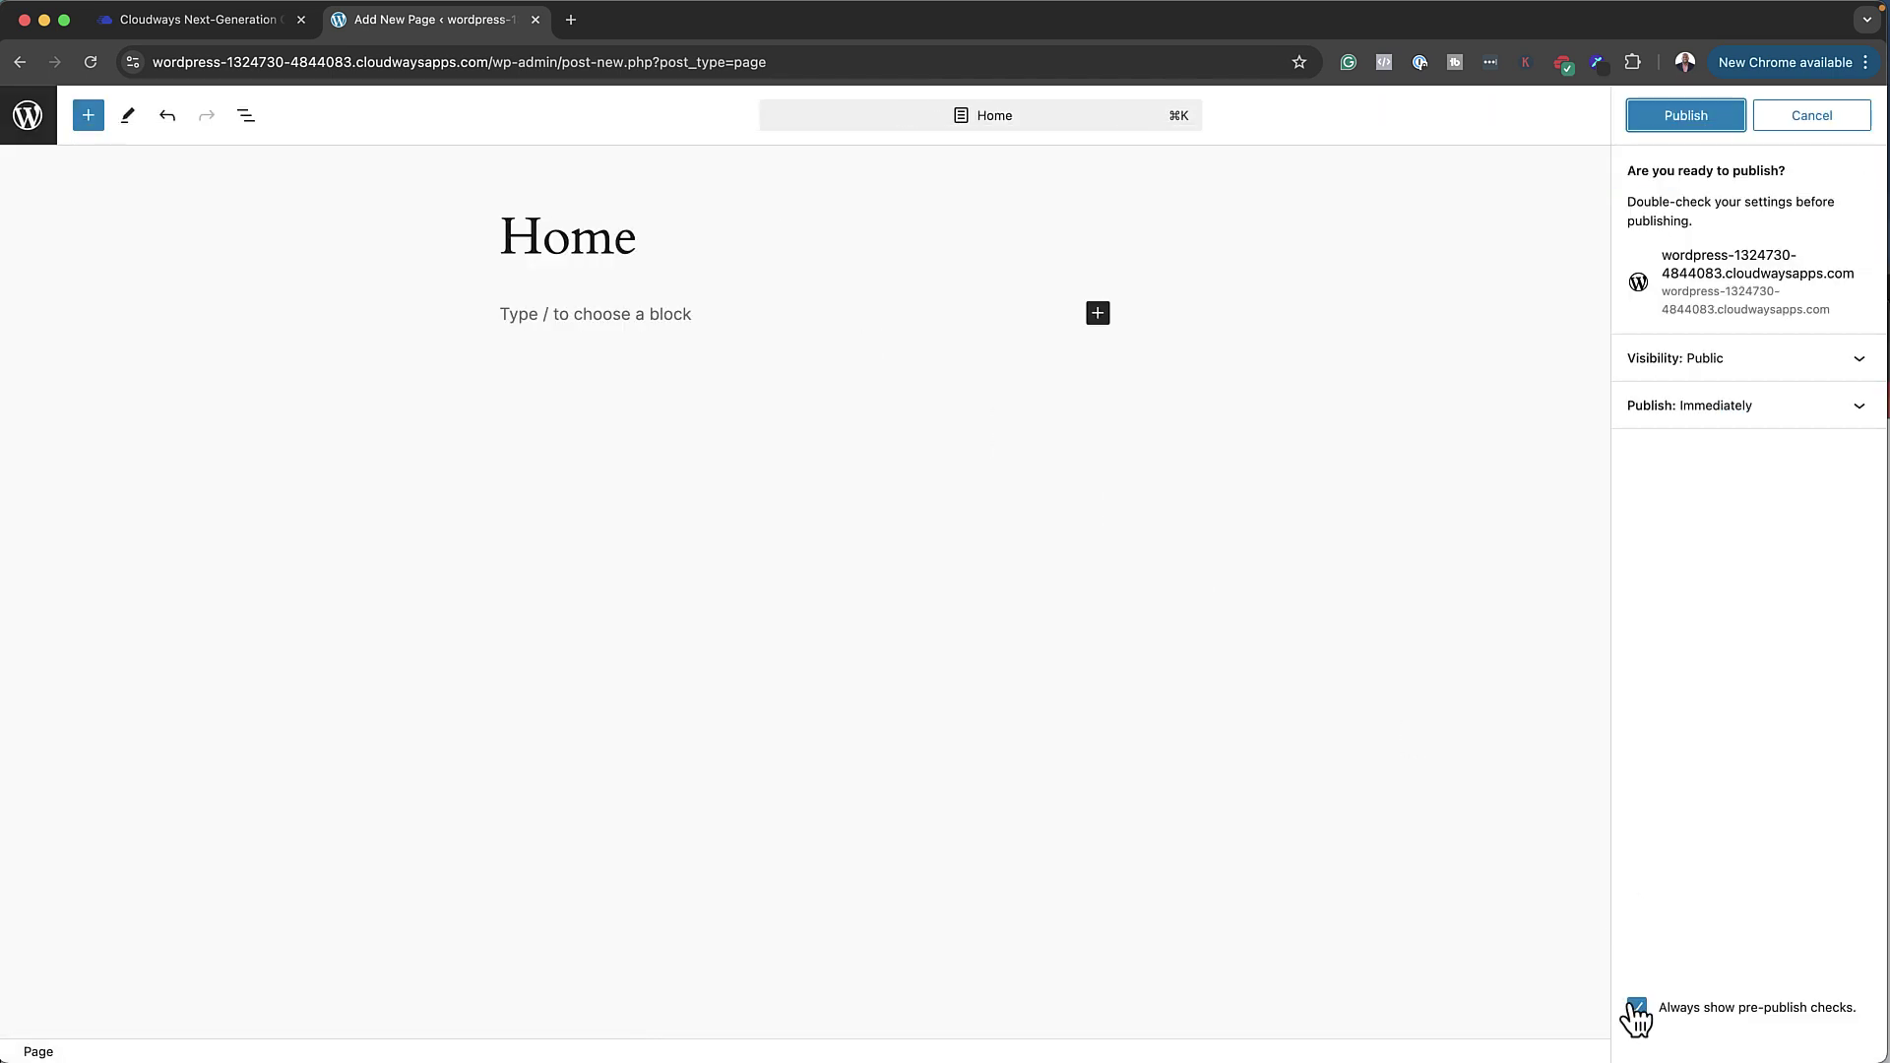
click(1626, 1004)
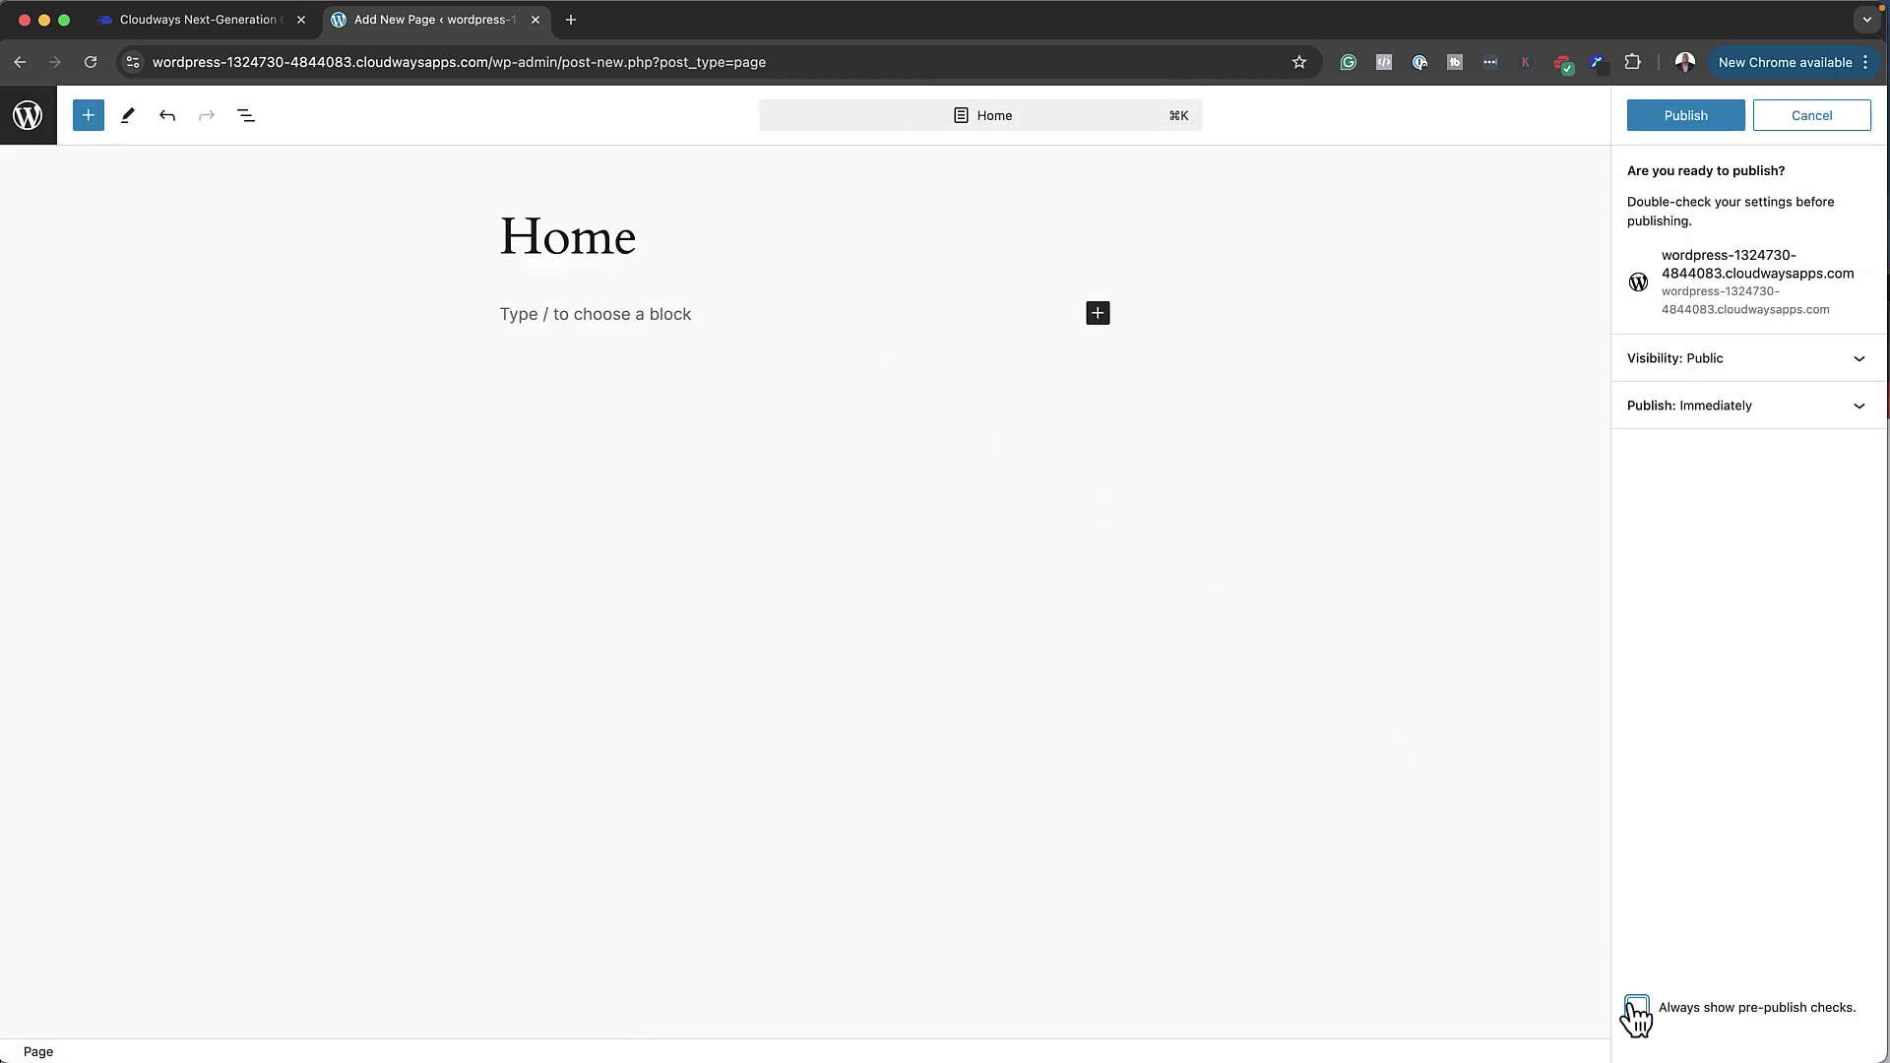
click(1664, 114)
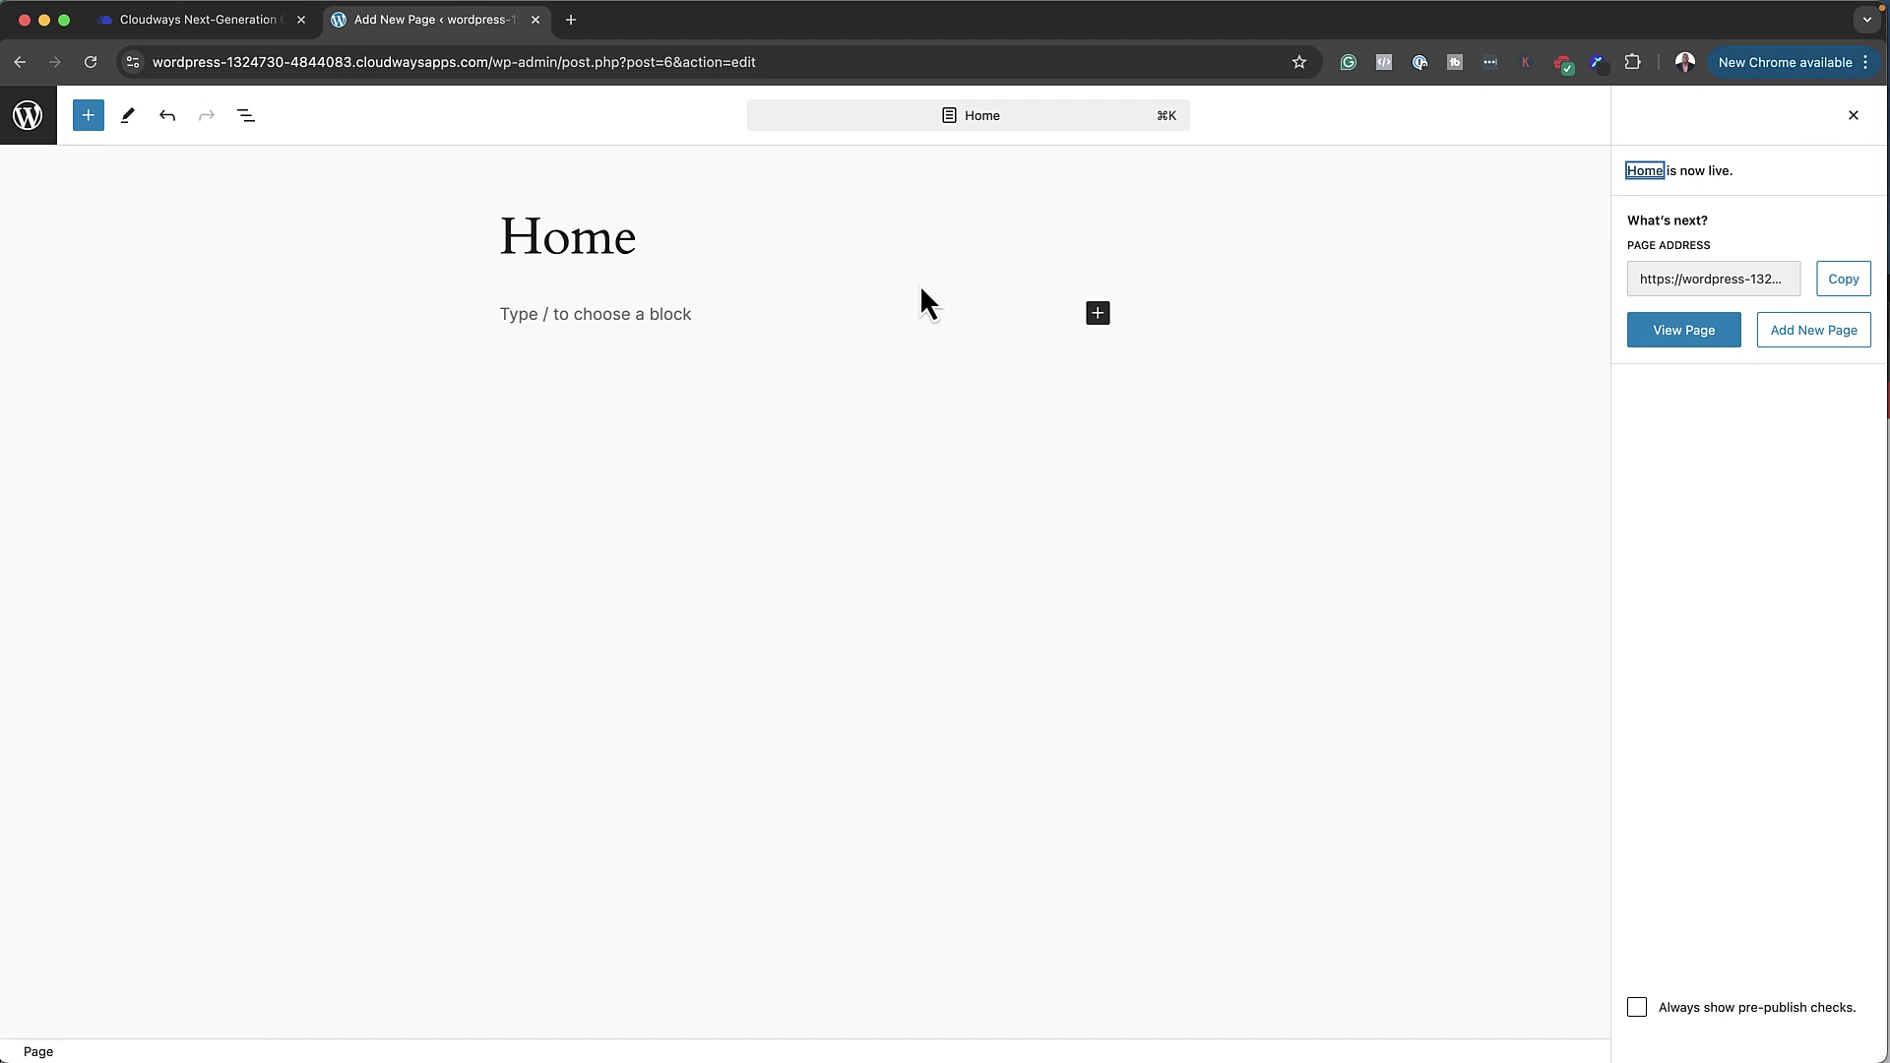
Back in Cloudways, show the Servers list with Your Server and close the support chat
click(267, 33)
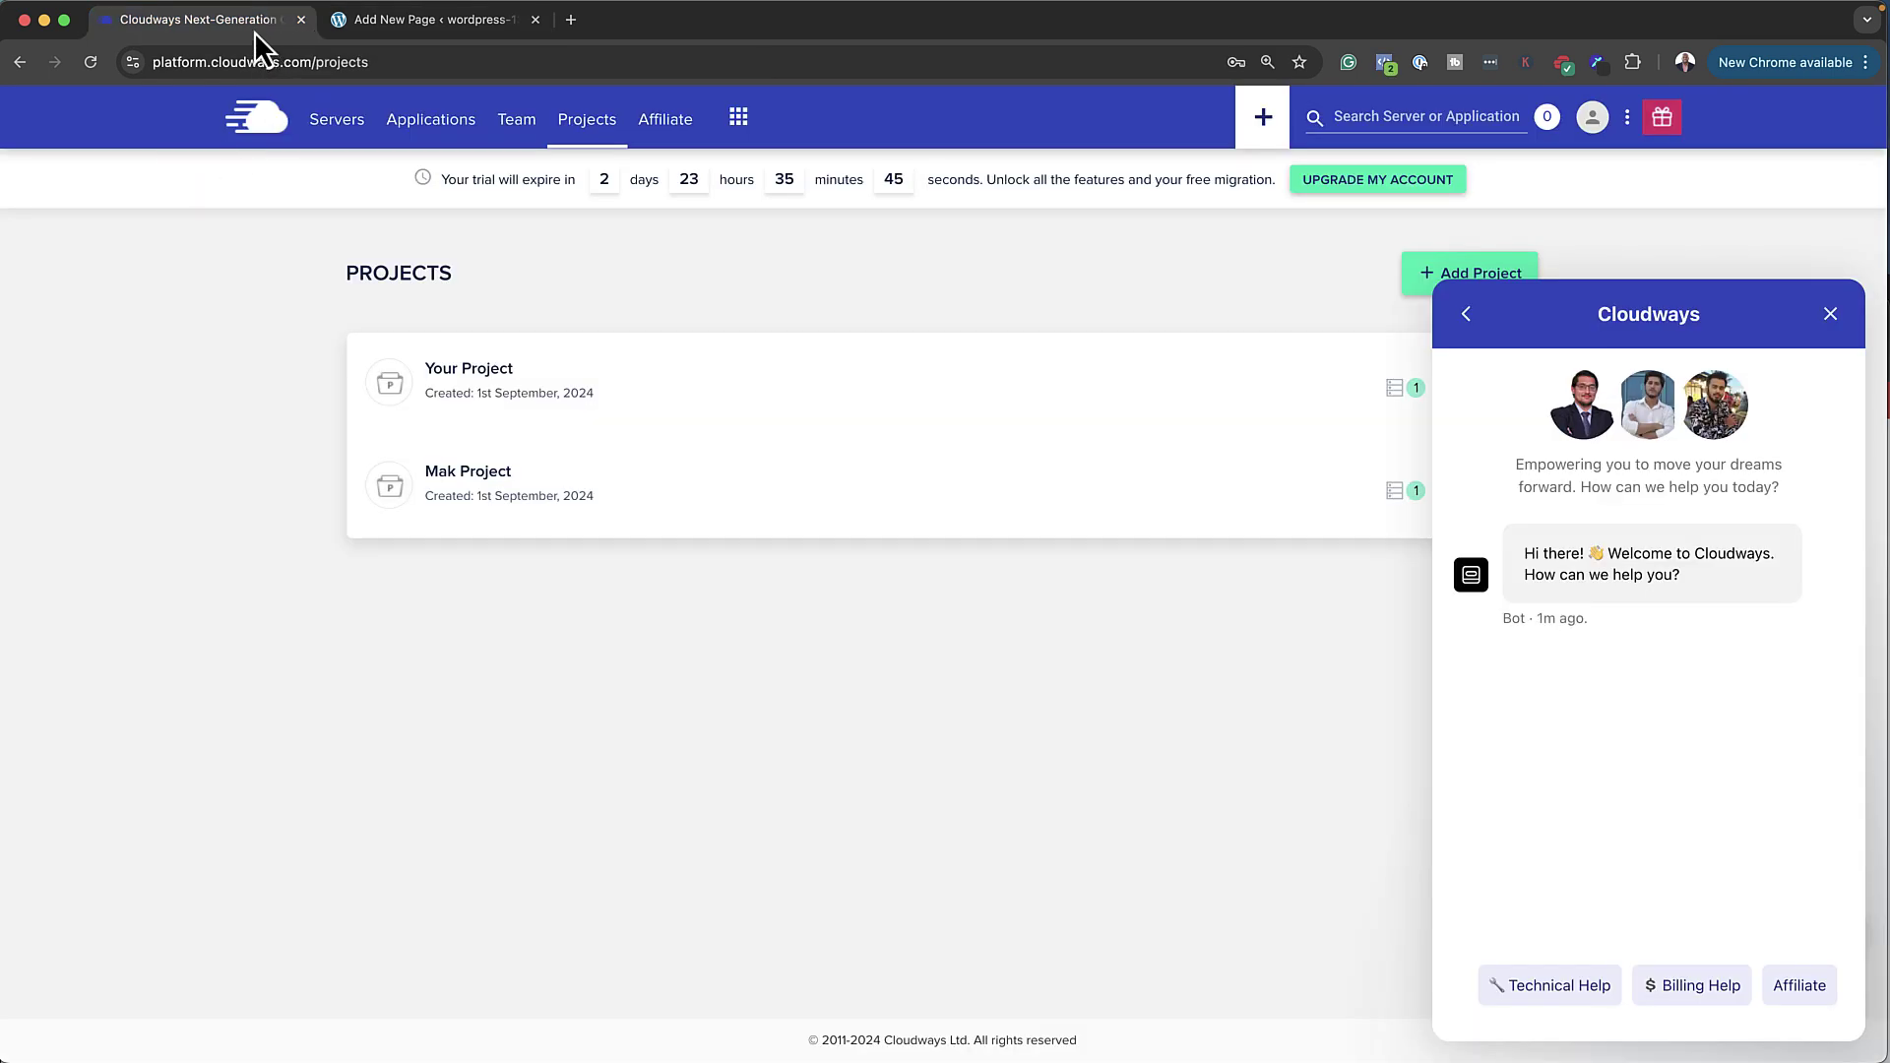
click(336, 120)
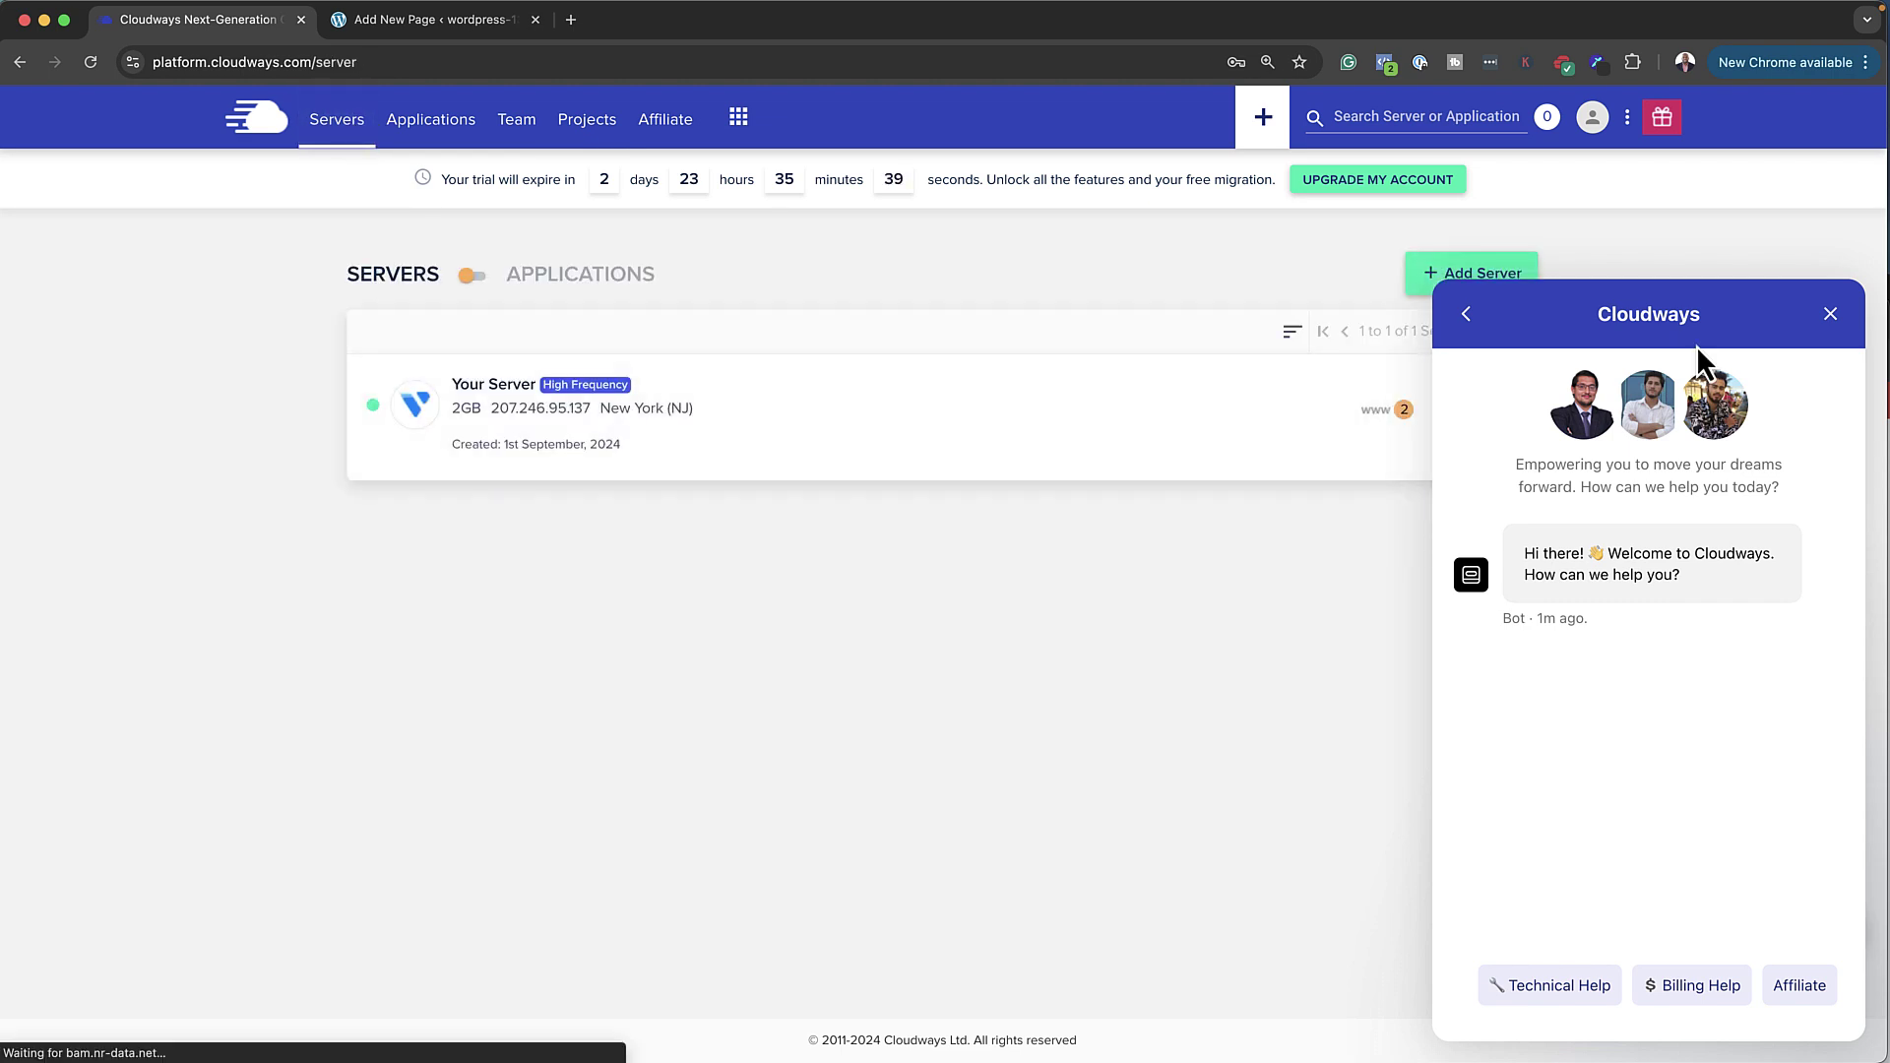
click(1830, 313)
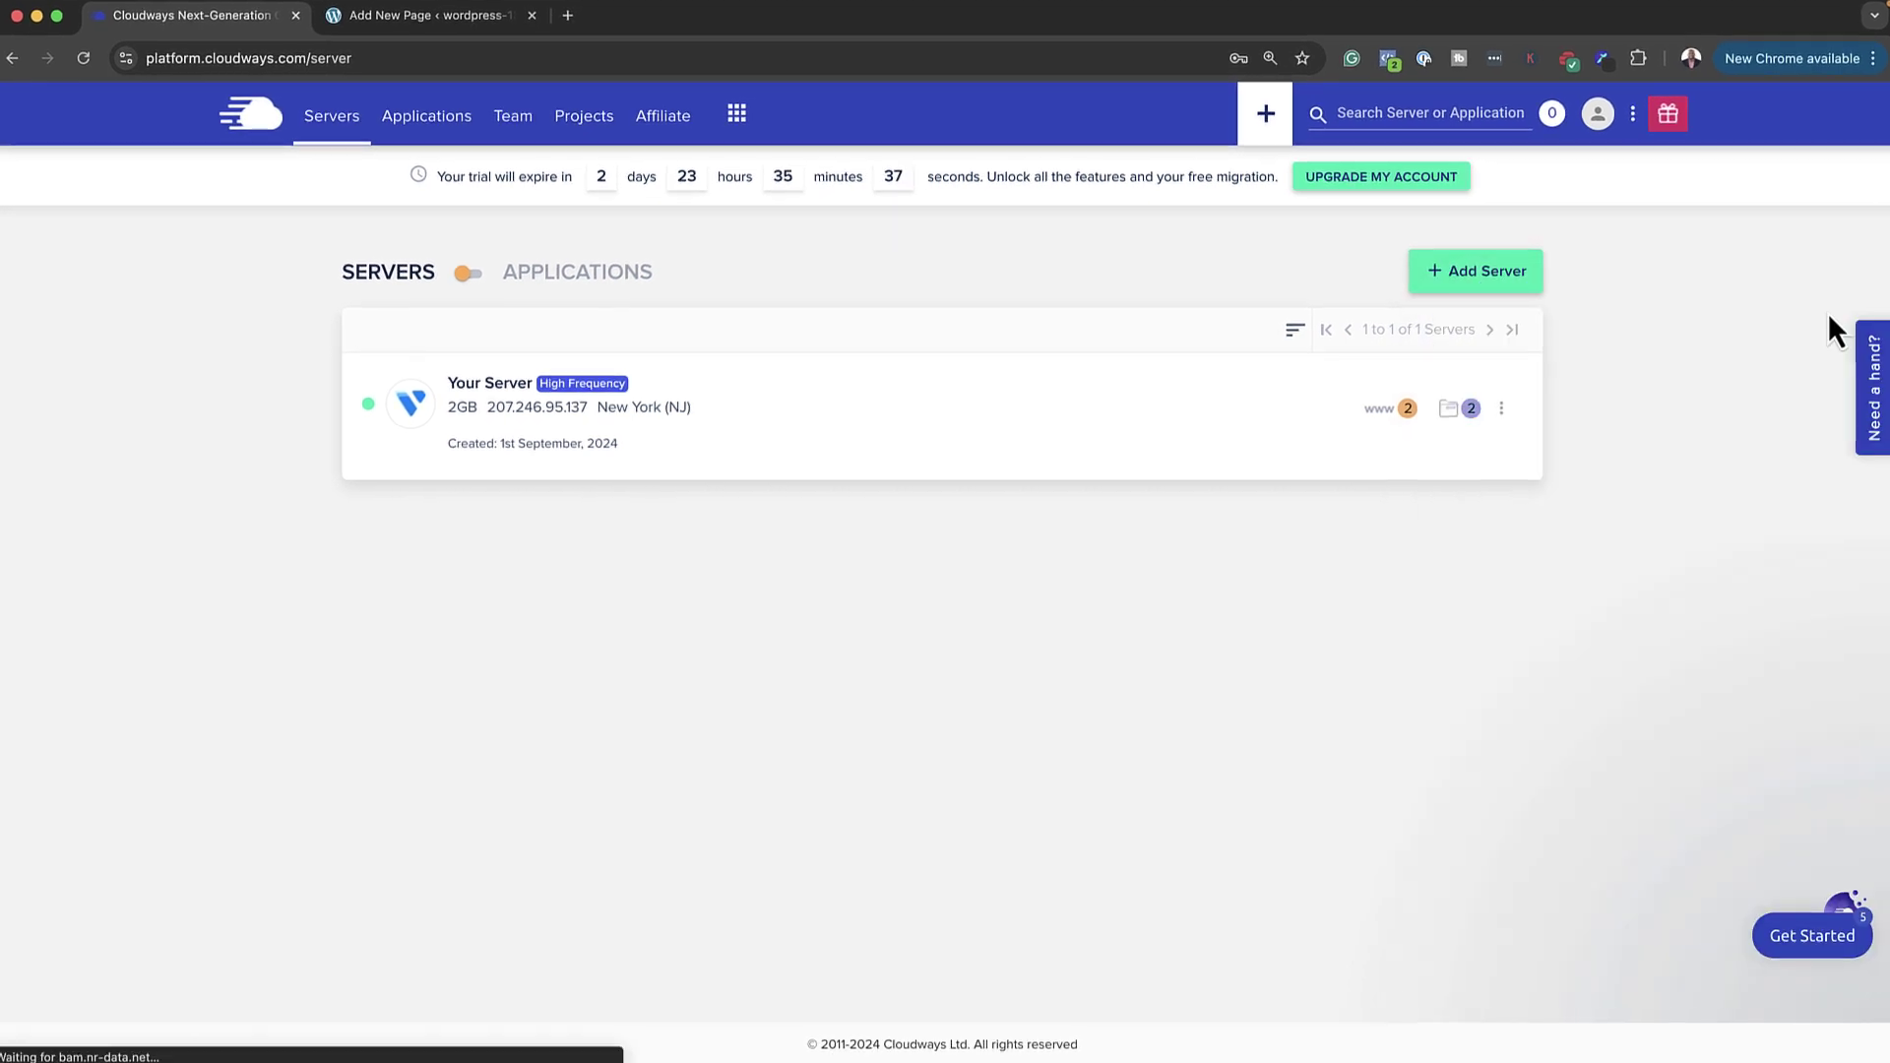